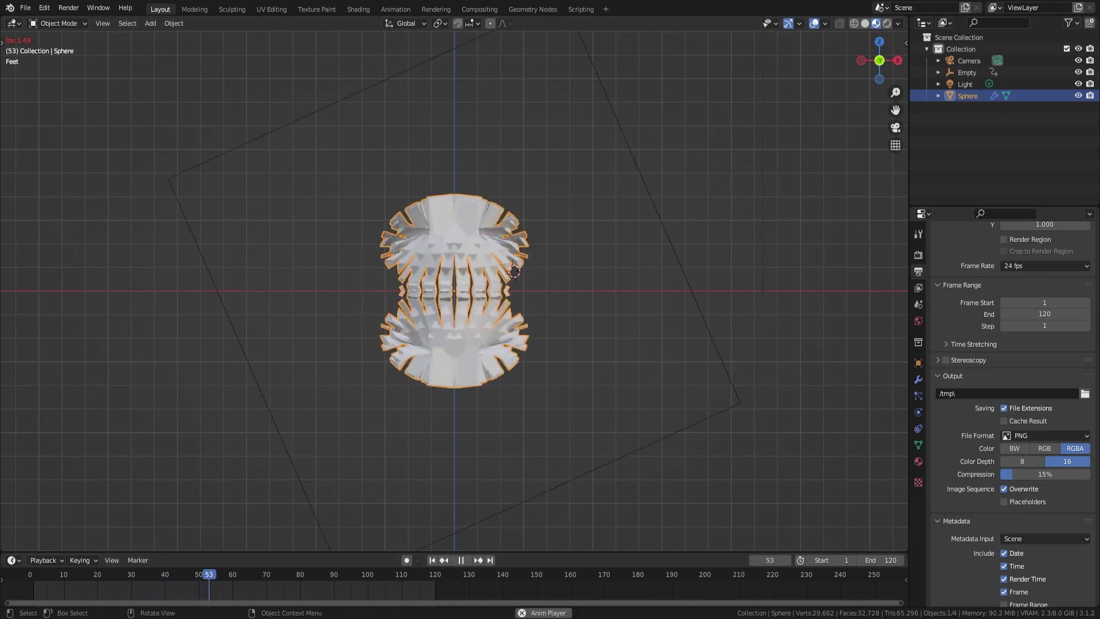
Orbit to an elevated view, select the Sphere, and scrub the timeline to a later frame
middle_click_drag(621, 362, 624, 361)
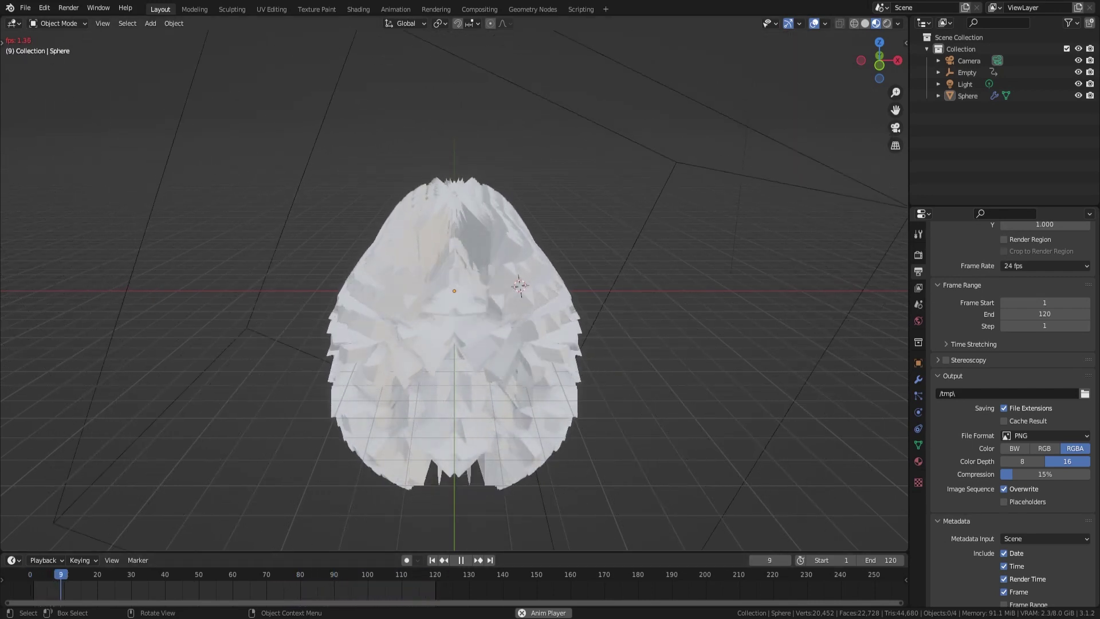
left_click(498, 395)
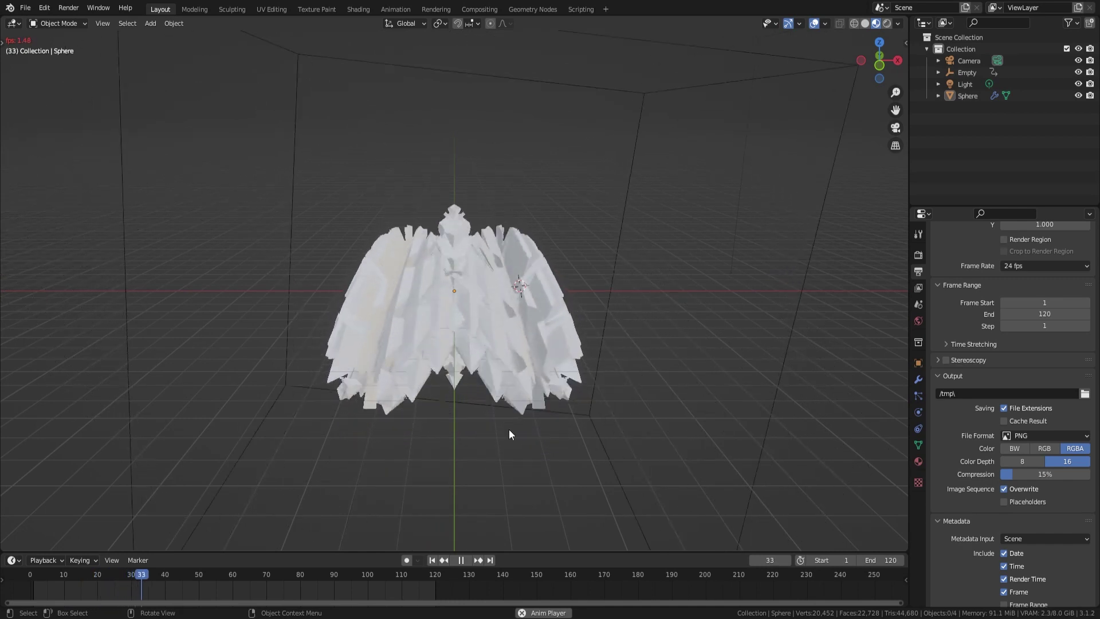
left_click_drag(287, 582, 411, 578)
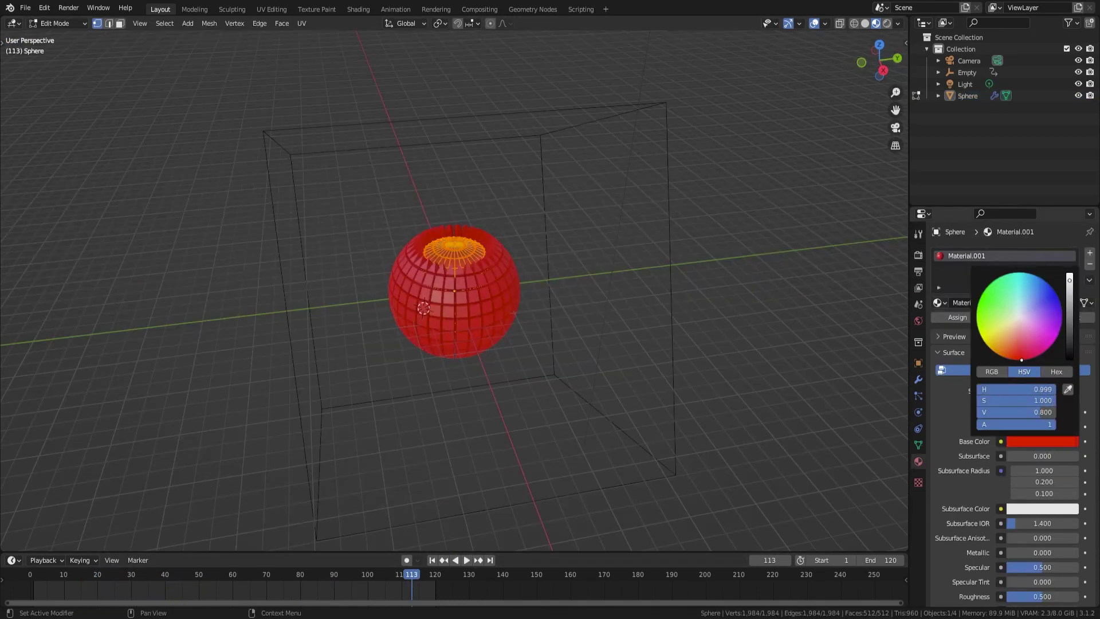
Change the sphere's base colour from red to blue, start playback, and move to the Shading workspace
left_click(1038, 294)
left_click(466, 562)
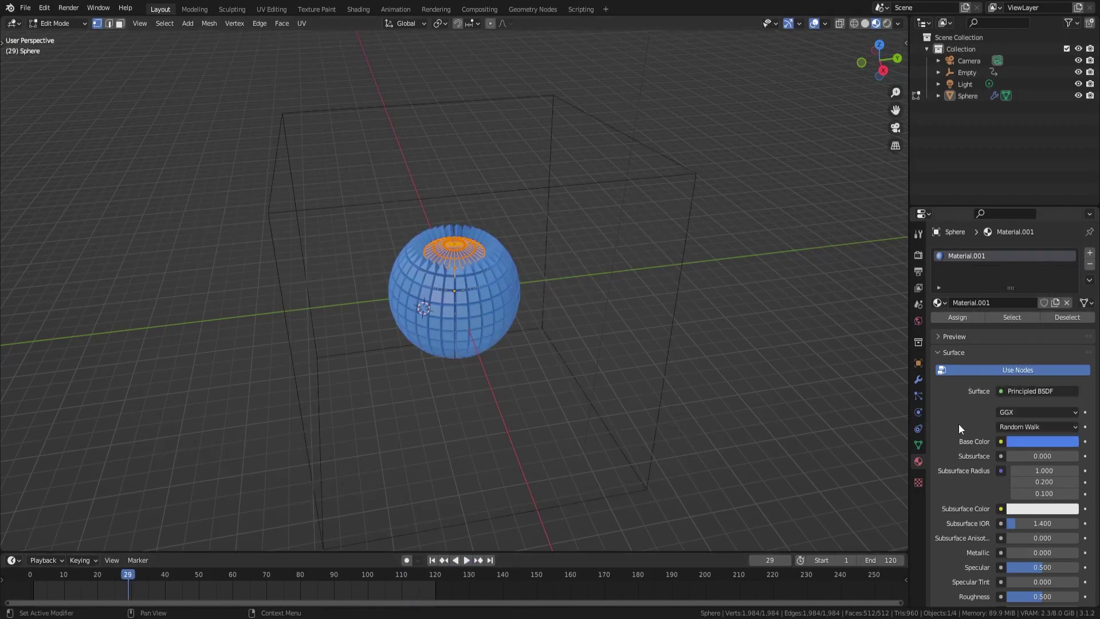
scroll(959, 421, "down", 6)
scroll(945, 435, "up", 1)
scroll(934, 448, "down", 5)
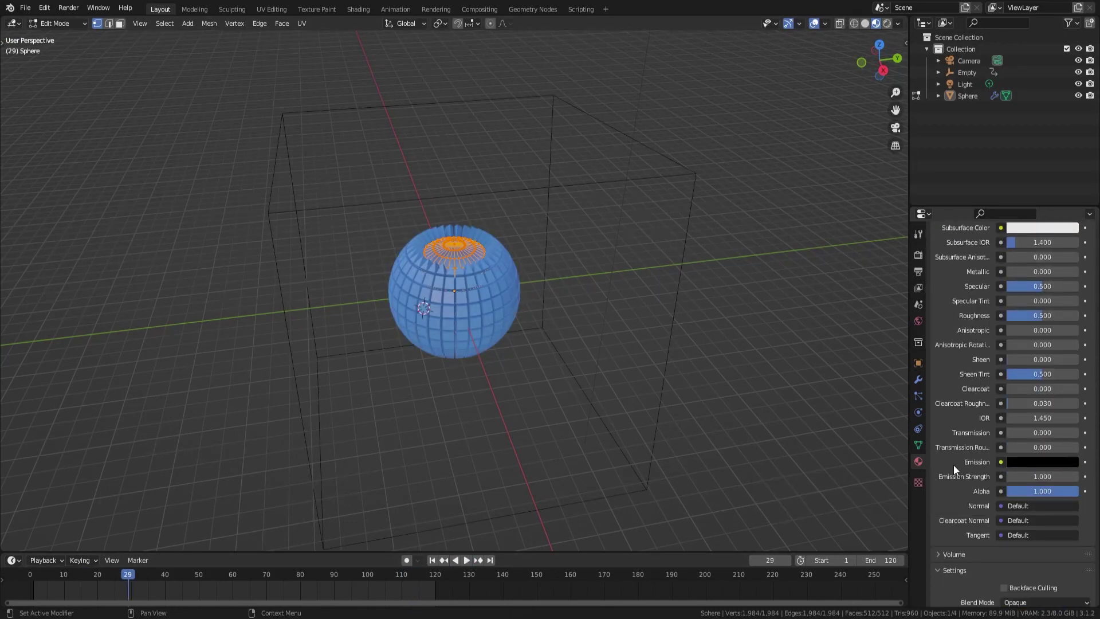
scroll(953, 465, "down", 5)
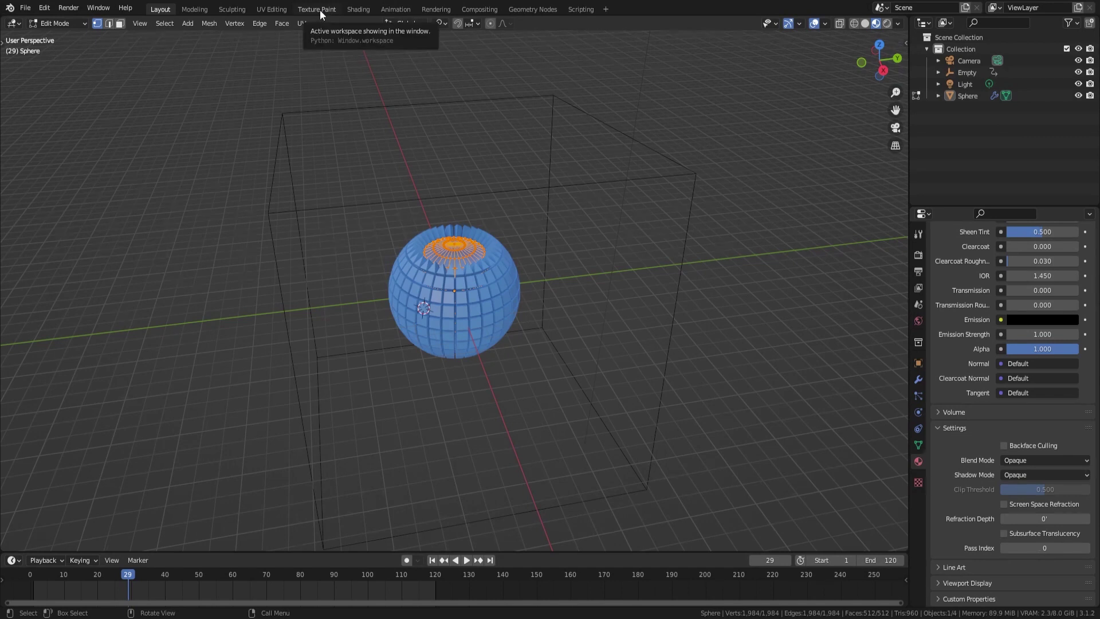
left_click(358, 9)
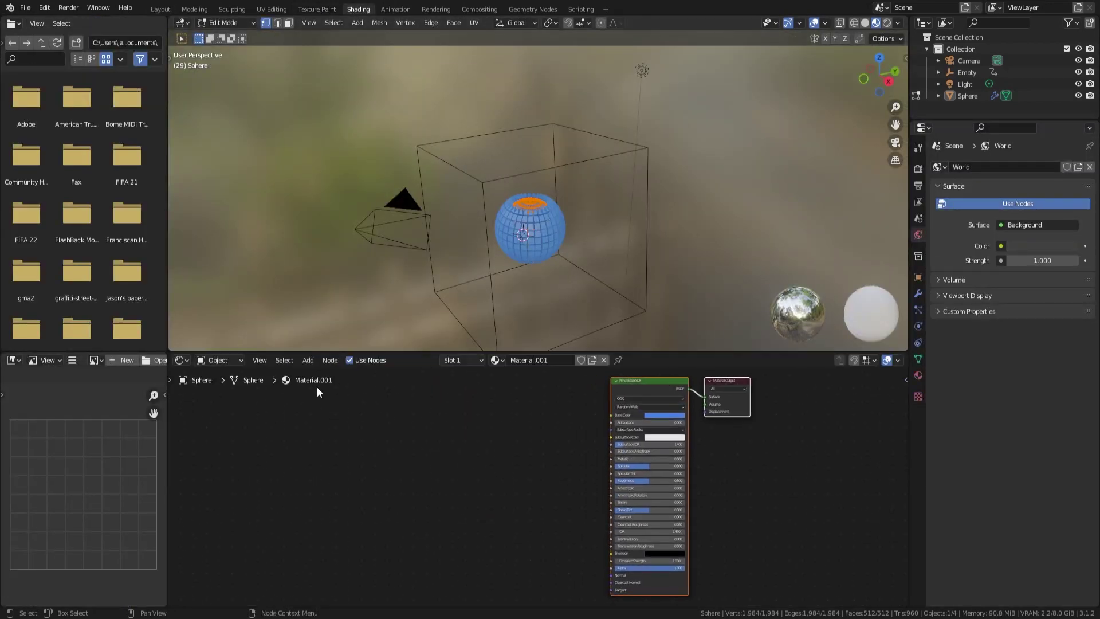
Add a Magic Texture node and link its Color to the Principled BSDF Emission
left_click(307, 360)
left_click(405, 497)
left_click(501, 438)
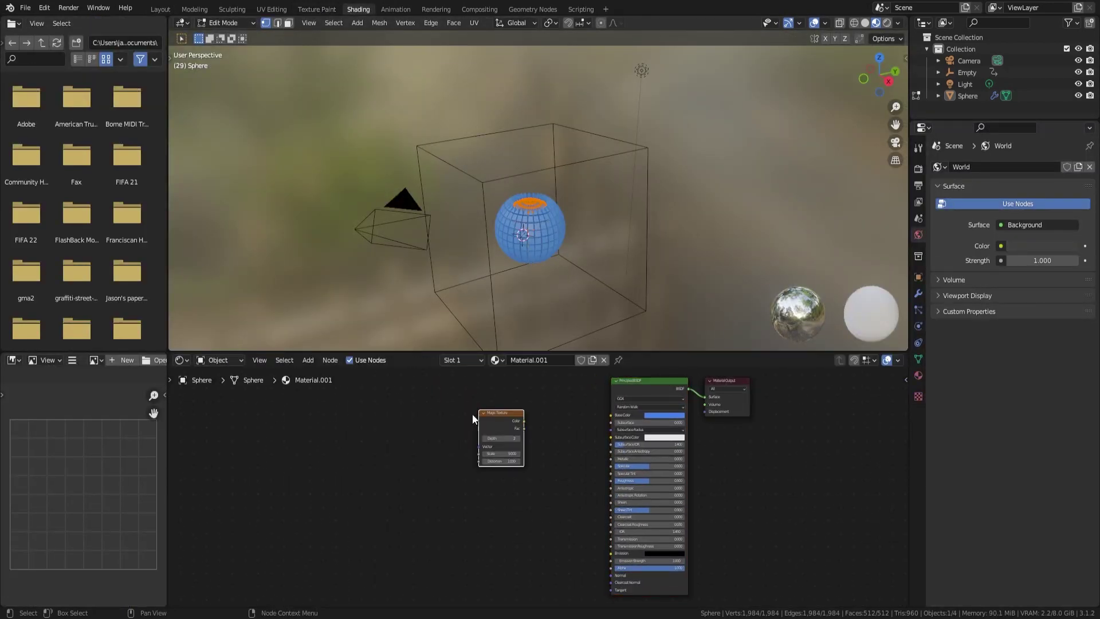
left_click_drag(523, 421, 611, 553)
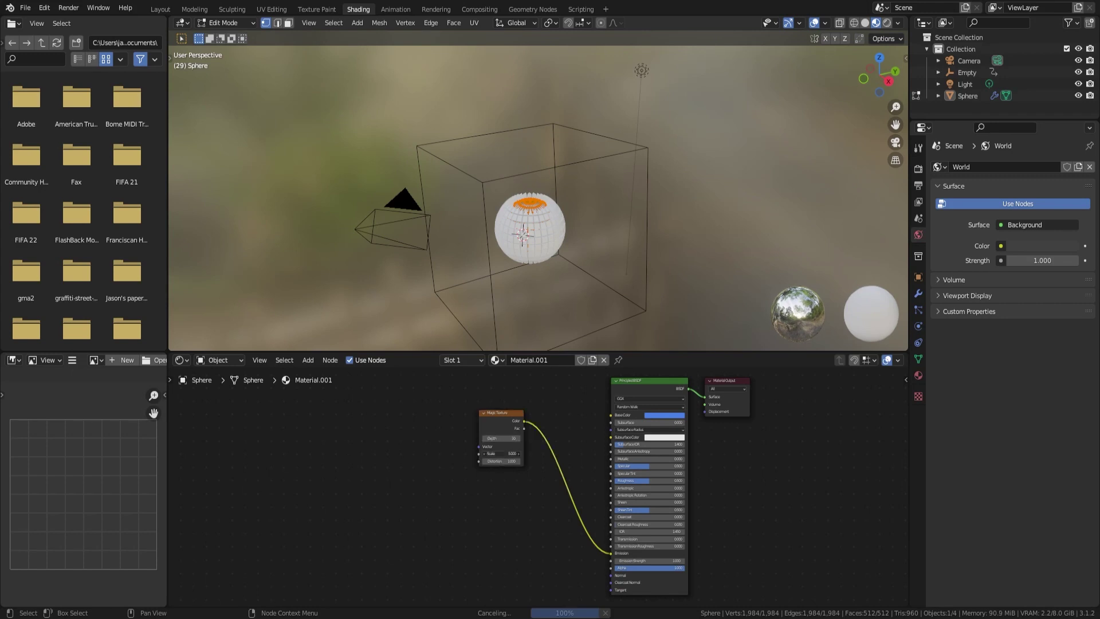
Adjust the Magic Texture scale and distortion, and return to Object Mode to view the whole mesh
left_click_drag(502, 453, 482, 453)
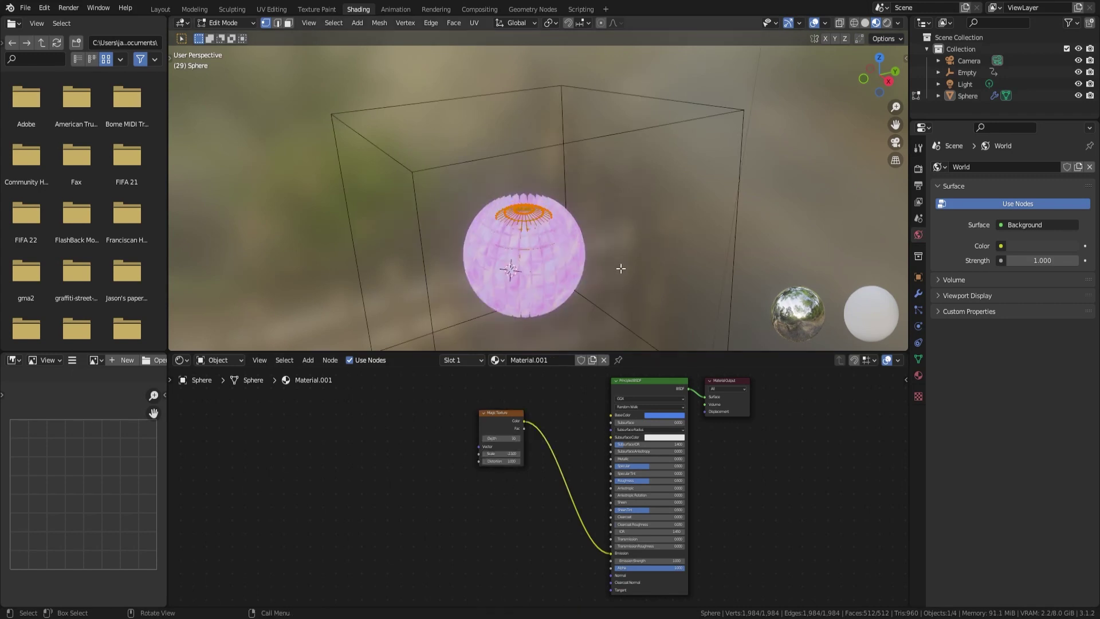
scroll(659, 207, "up", 3)
middle_click_drag(665, 212, 470, 273)
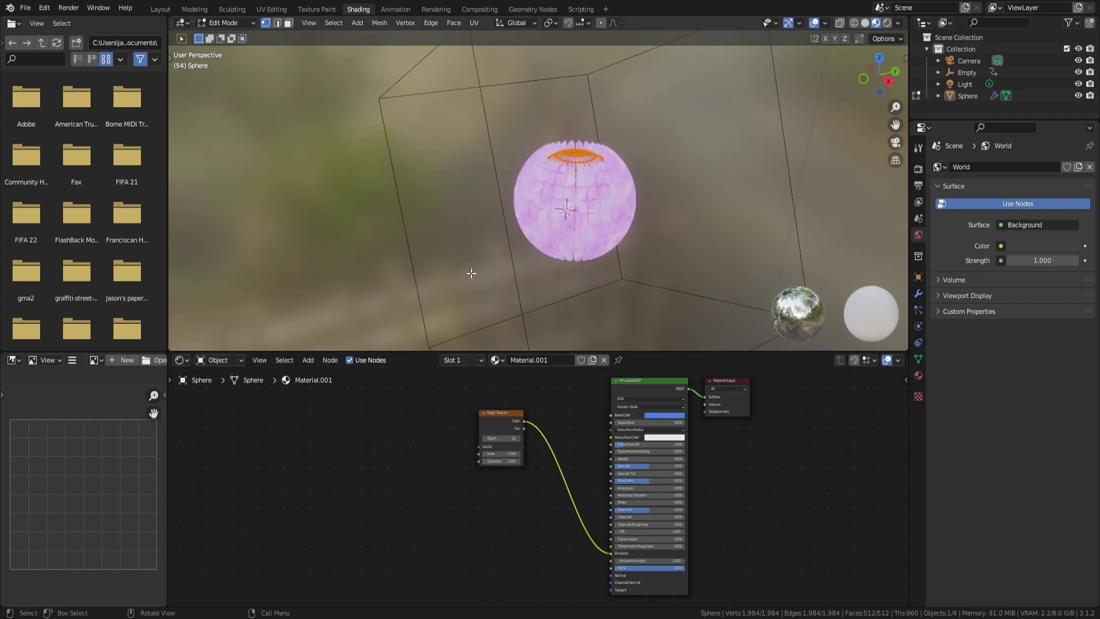
key("Tab")
mouse_move(501, 461)
left_mouse_down()
mouse_move(490, 462)
mouse_move(550, 462)
mouse_move(539, 462)
left_mouse_up()
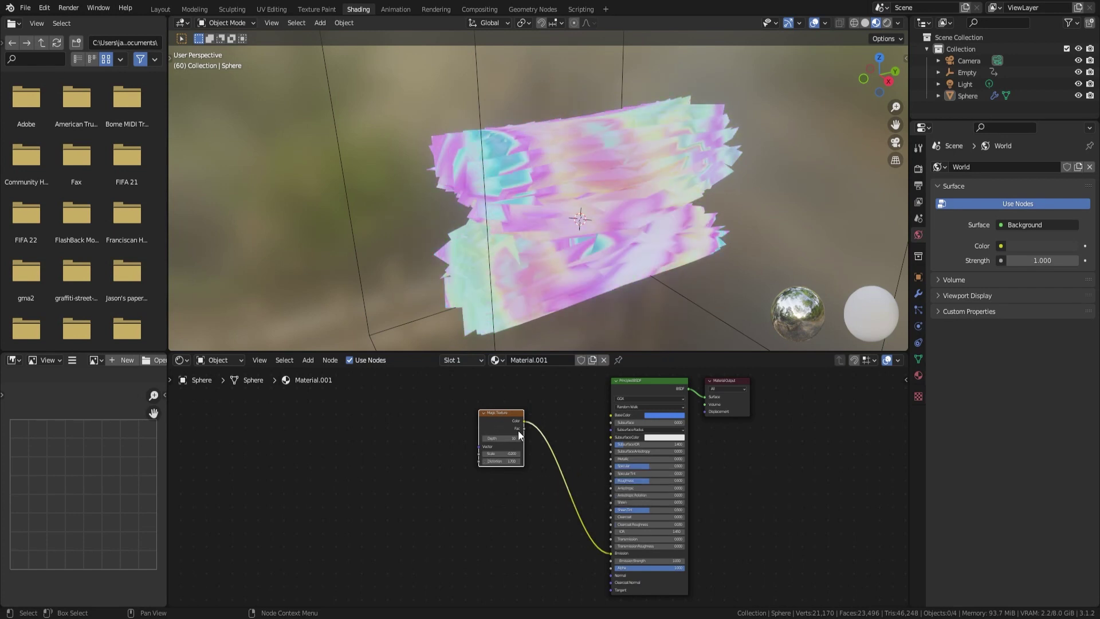
Link the Magic Texture Color to Base Color and lower its depth while adjusting distortion
left_click_drag(606, 421, 609, 415)
left_click(485, 438)
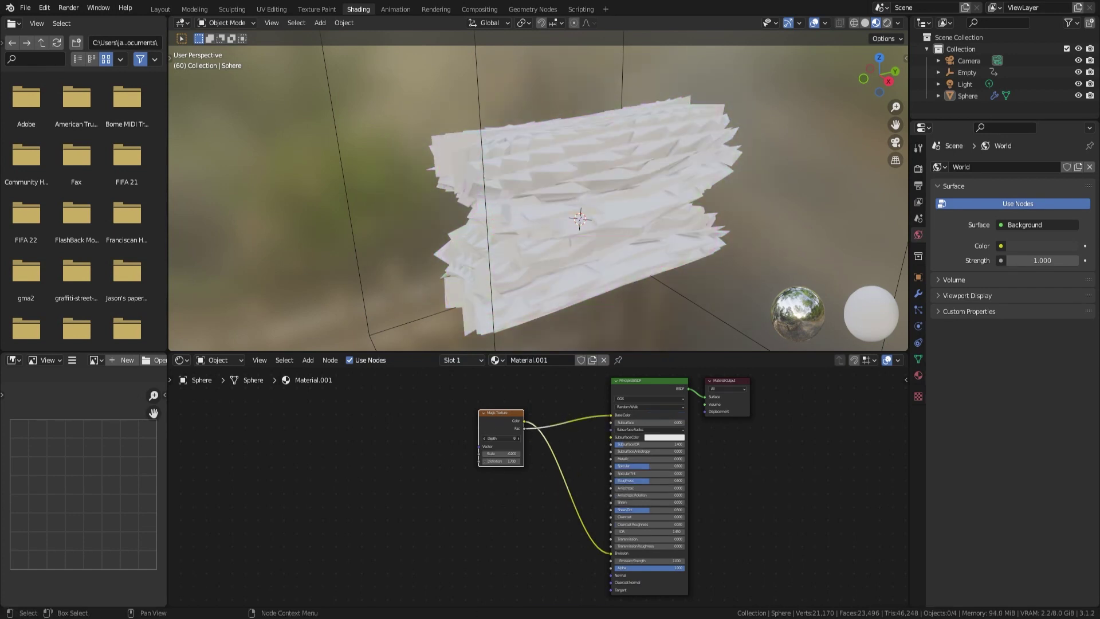
left_click_drag(501, 462, 510, 461)
left_click(485, 439)
left_click(485, 438)
left_click(484, 438)
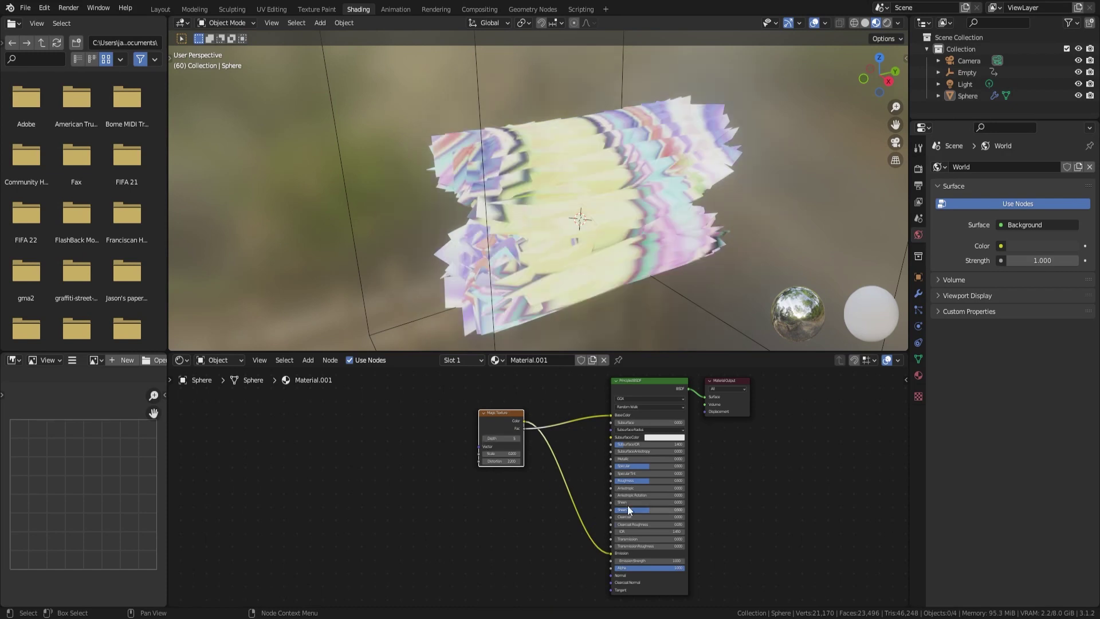
Raise Metallic to 1.0, then play the animation from an elevated front view in the Layout workspace
mouse_move(642, 458)
left_mouse_down()
mouse_move(689, 456)
mouse_move(642, 480)
left_mouse_up()
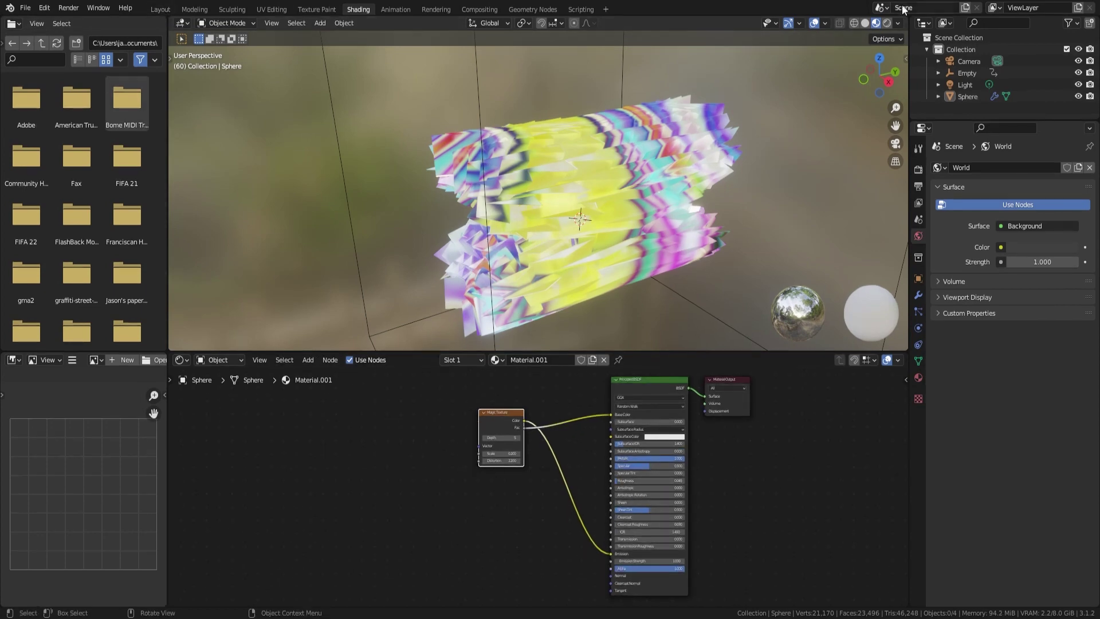
left_click(160, 9)
key("KP_1")
key("space")
middle_click_drag(338, 208, 311, 352)
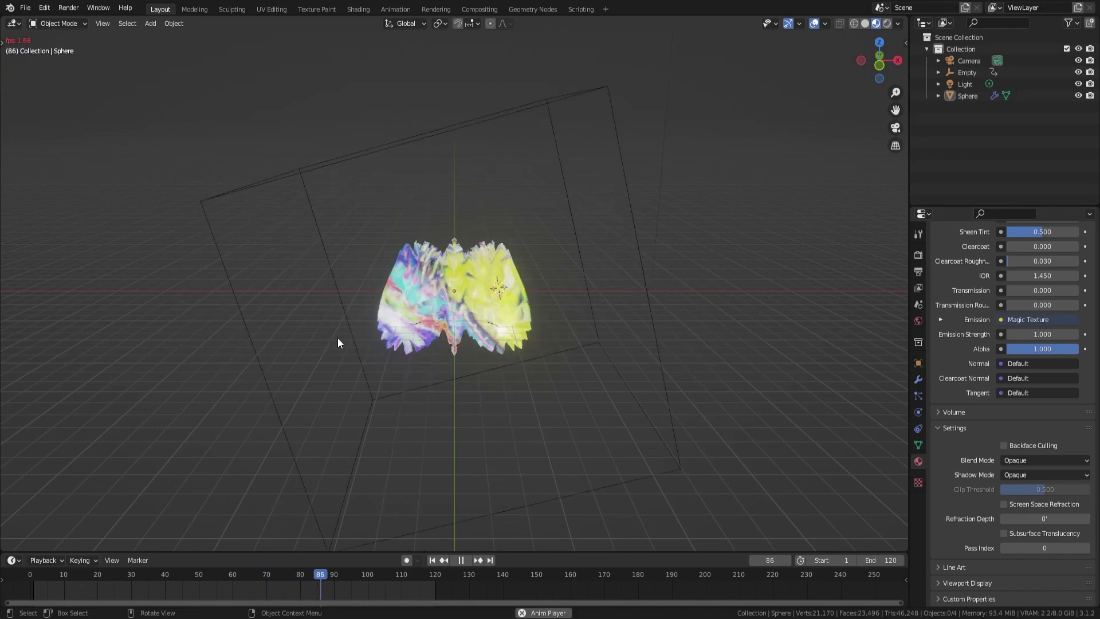
Enable Backface Culling on the material, stop playback at frame 41, and show the modifier properties
left_click(1004, 445)
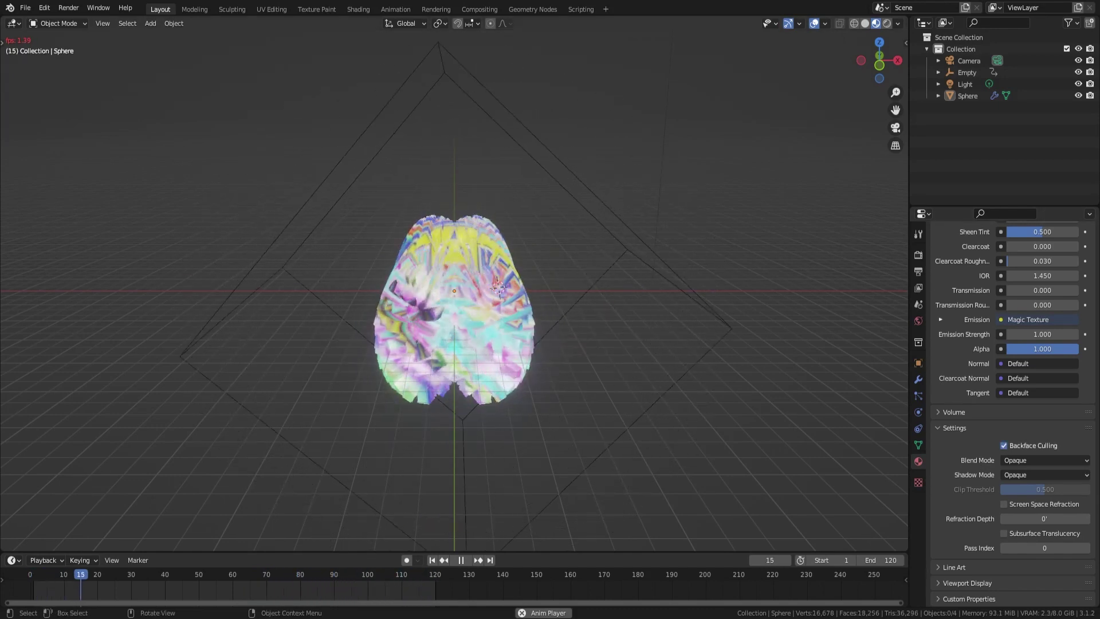
key("space")
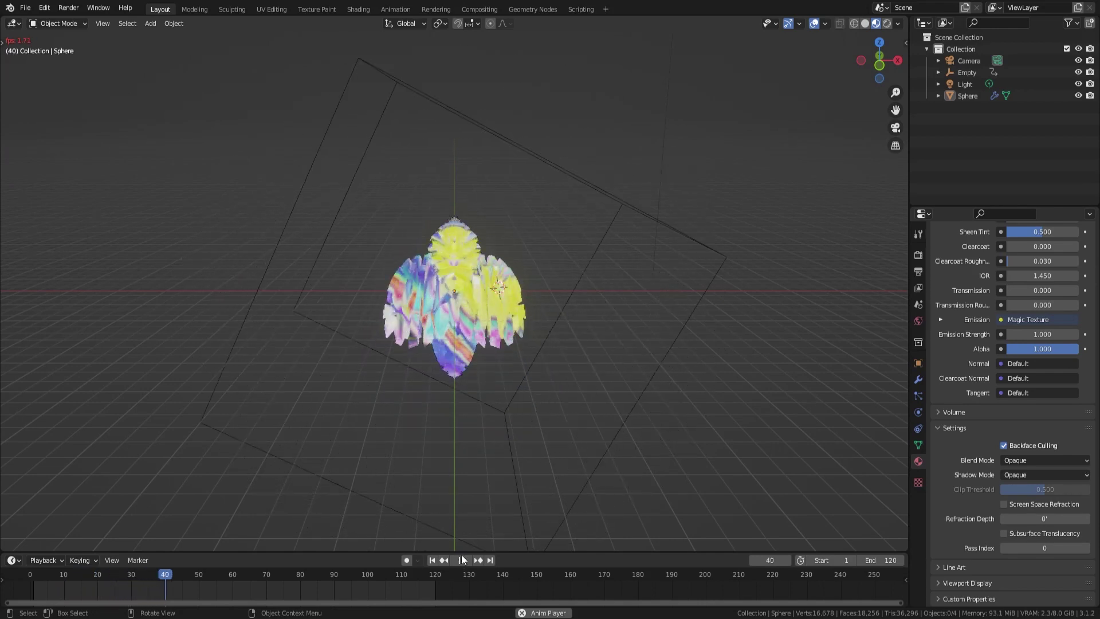
middle_click_drag(275, 334, 681, 483)
left_click(919, 380)
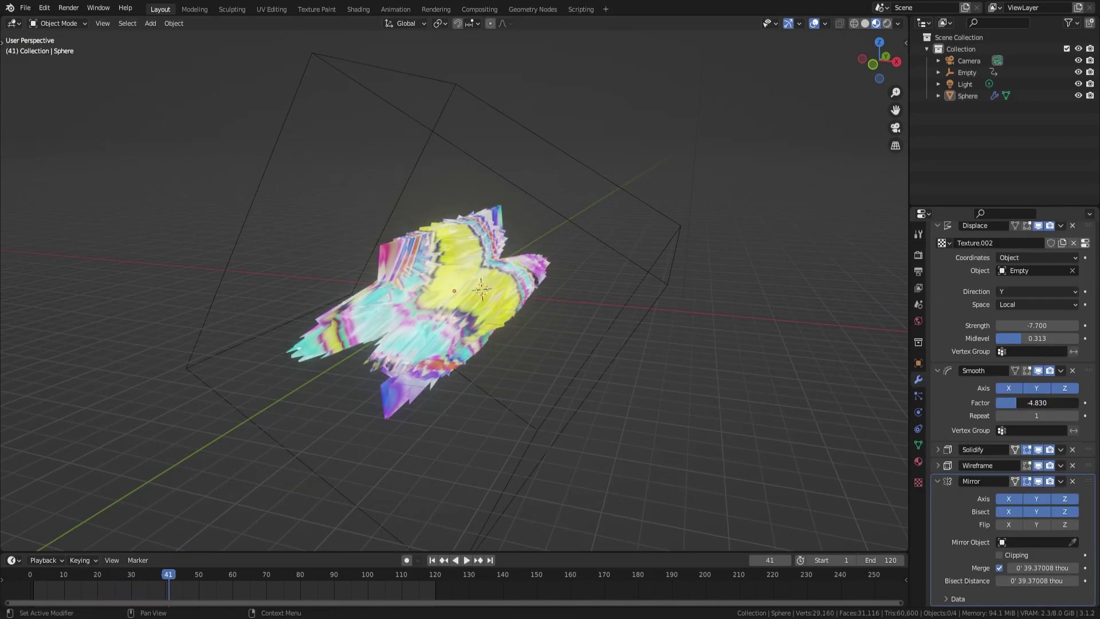
Set the Smooth modifier factor to about -1.619 with all three axes enabled
mouse_move(1037, 403)
left_mouse_down()
mouse_move(1060, 403)
mouse_move(1007, 407)
left_mouse_up()
left_click(1065, 388)
left_click(1010, 388)
left_click(1036, 403)
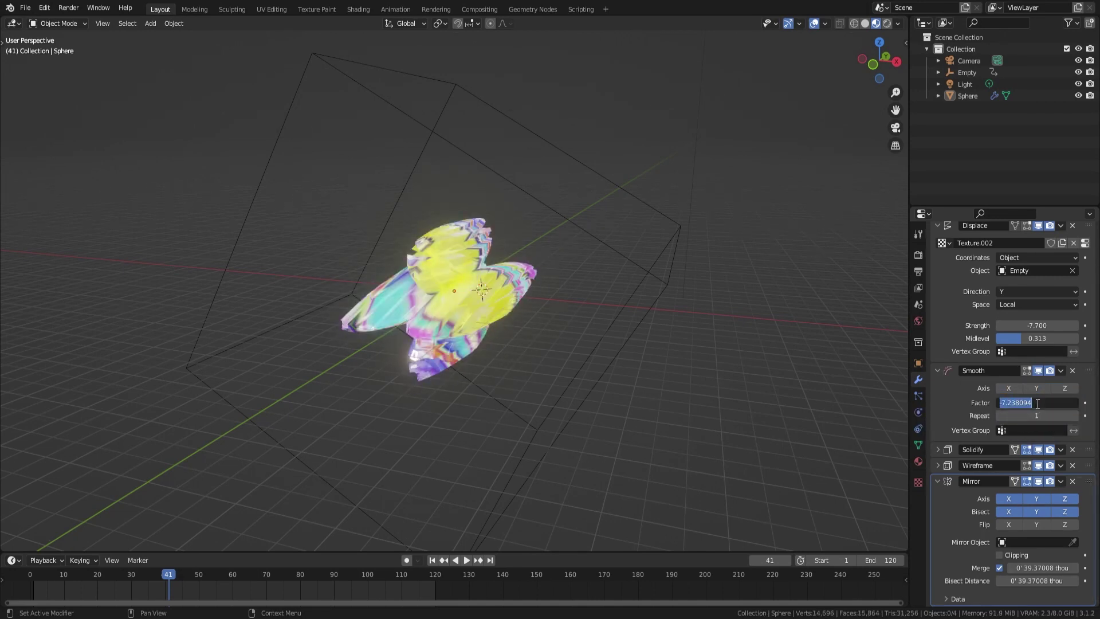
left_click_drag(1008, 388, 1065, 388)
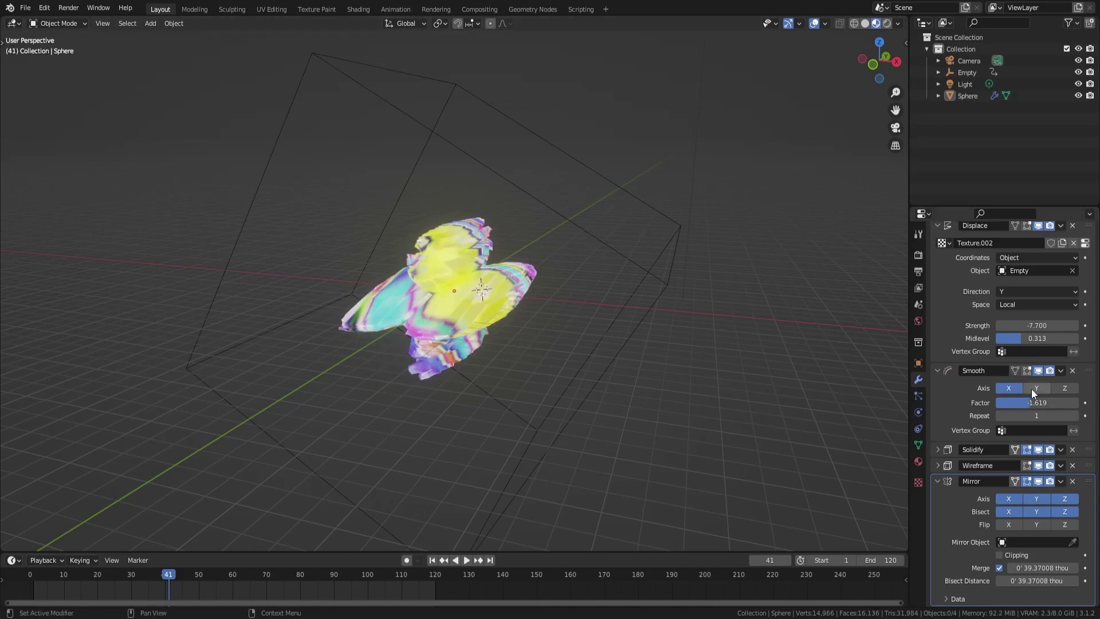
Turn off Mirror Bisect X, Y and Z, play the tube animation, and show the Marble texture
left_click_drag(1009, 511, 1037, 512)
left_click(1063, 511)
mouse_move(765, 411)
middle_mouse_down()
mouse_move(651, 491)
mouse_move(596, 497)
mouse_move(717, 510)
middle_mouse_up()
left_click(466, 560)
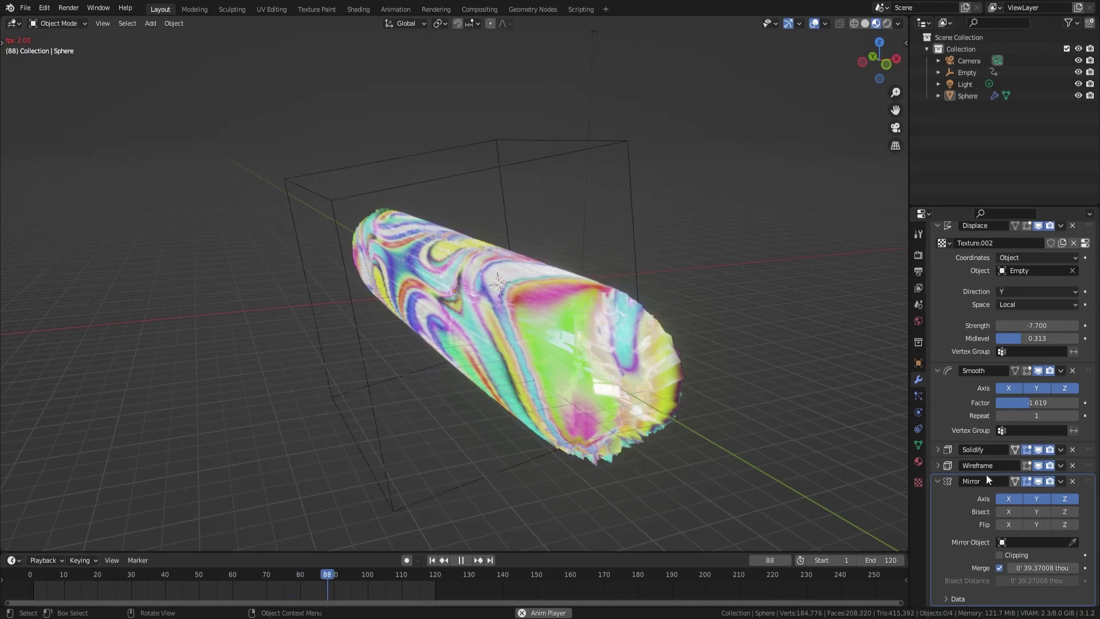
scroll(737, 393, "down", 3)
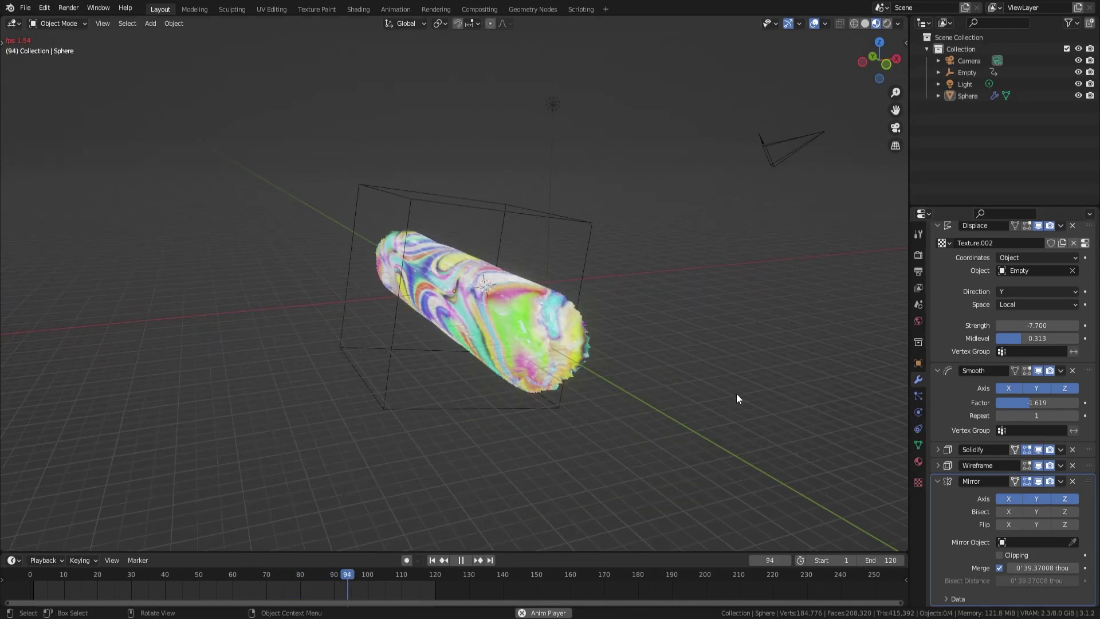
left_click(918, 462)
left_click(916, 482)
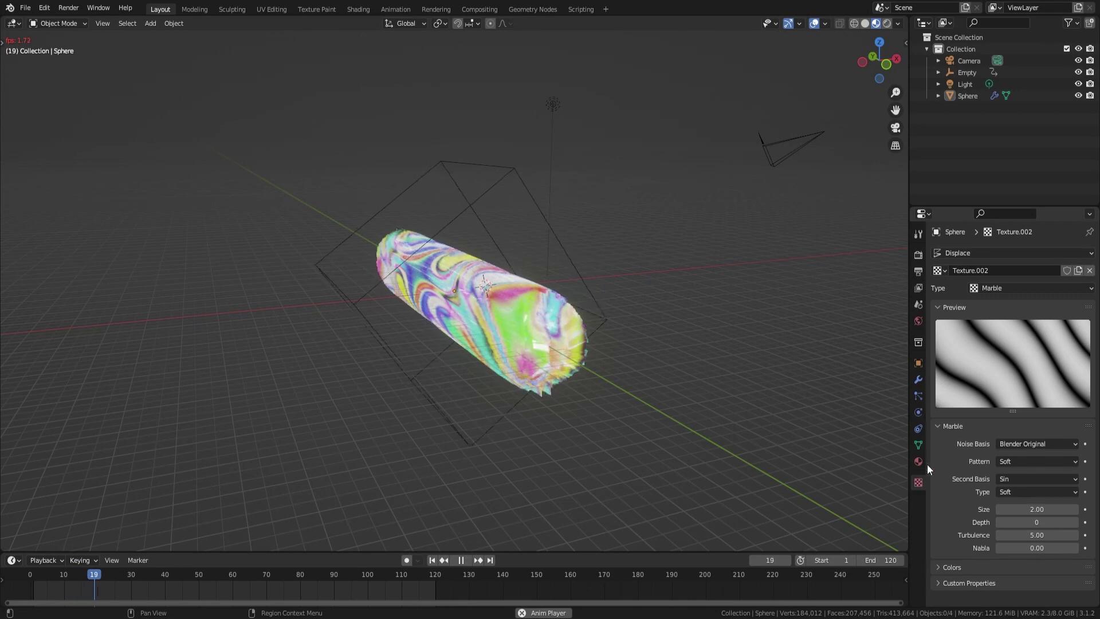
Return to the Modifier Properties of the plain white, untextured sphere
left_click(918, 379)
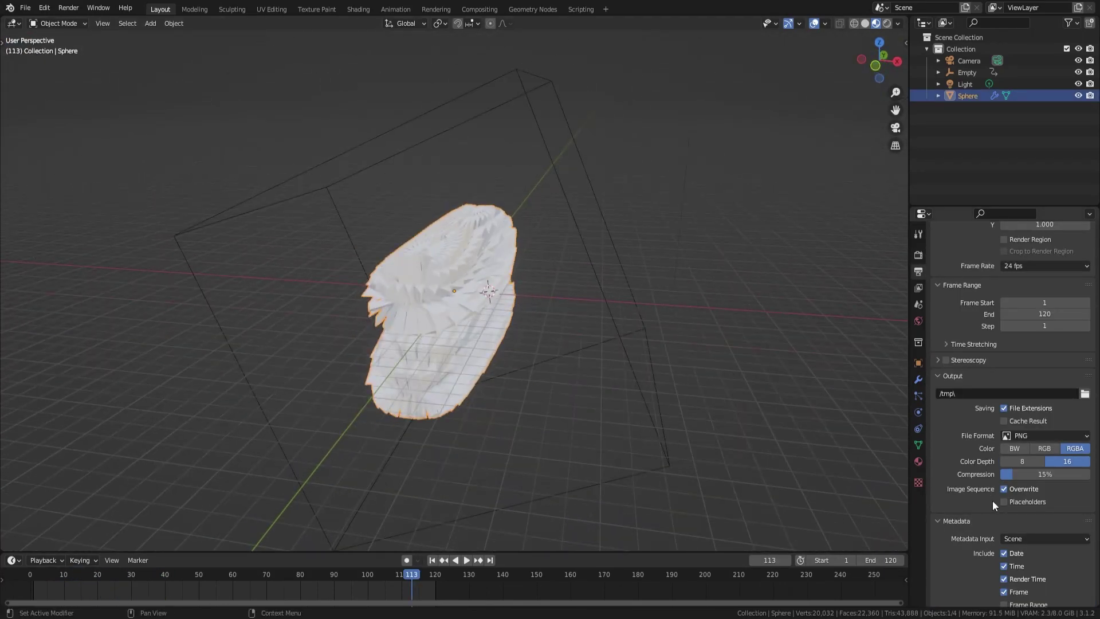
In Edit Mode, create a new Material.001 and set its base colour to red, then blue
left_click(918, 461)
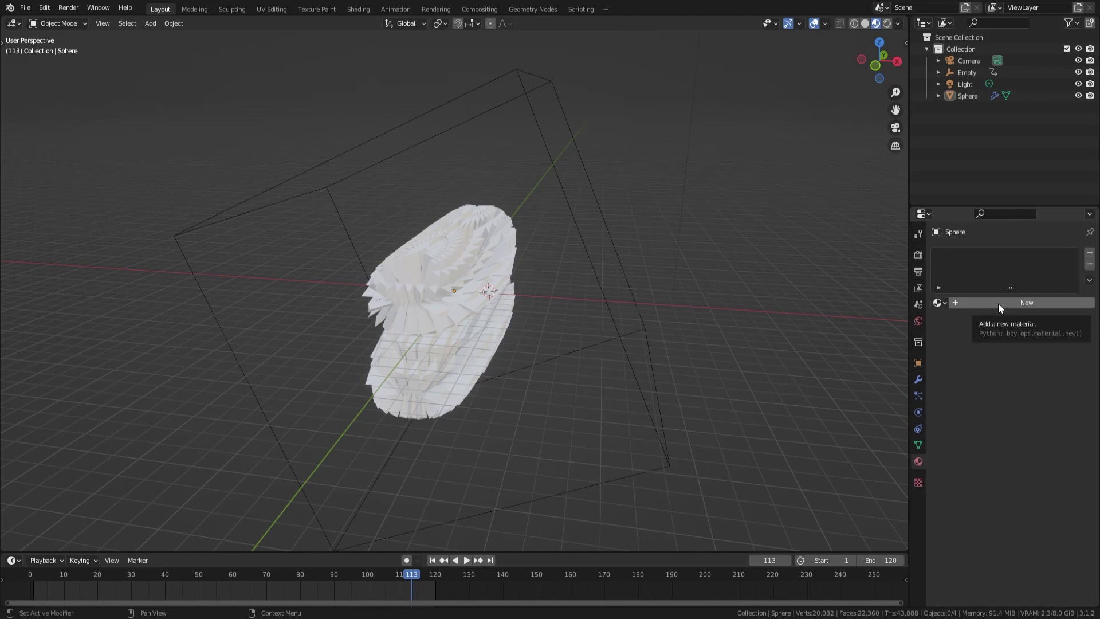
key("Tab")
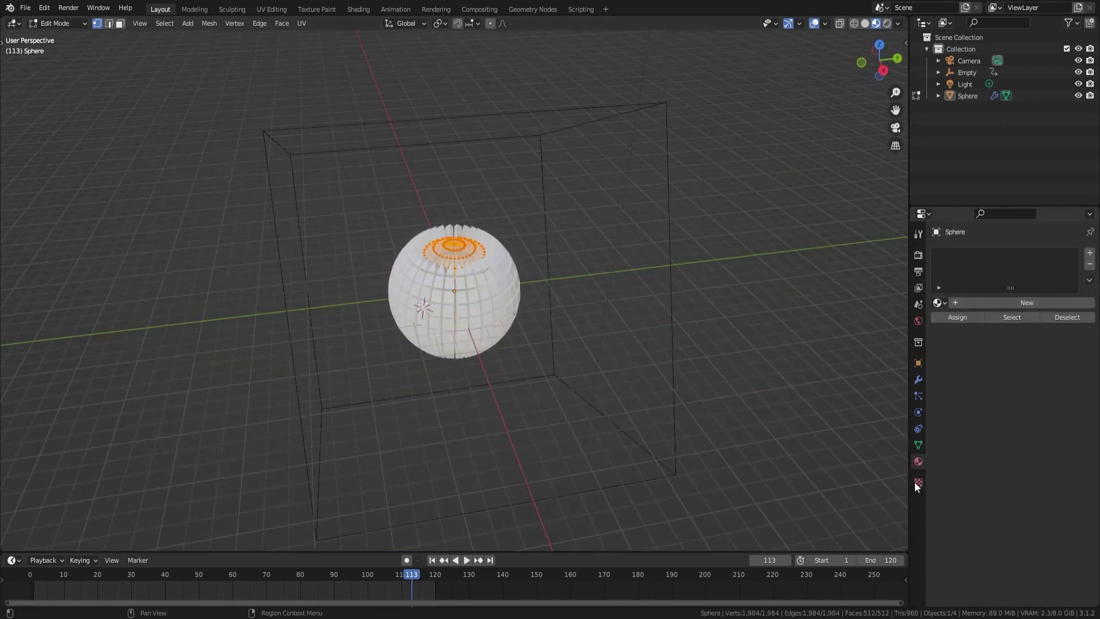
left_click(1009, 303)
left_click(1031, 441)
left_click(1021, 356)
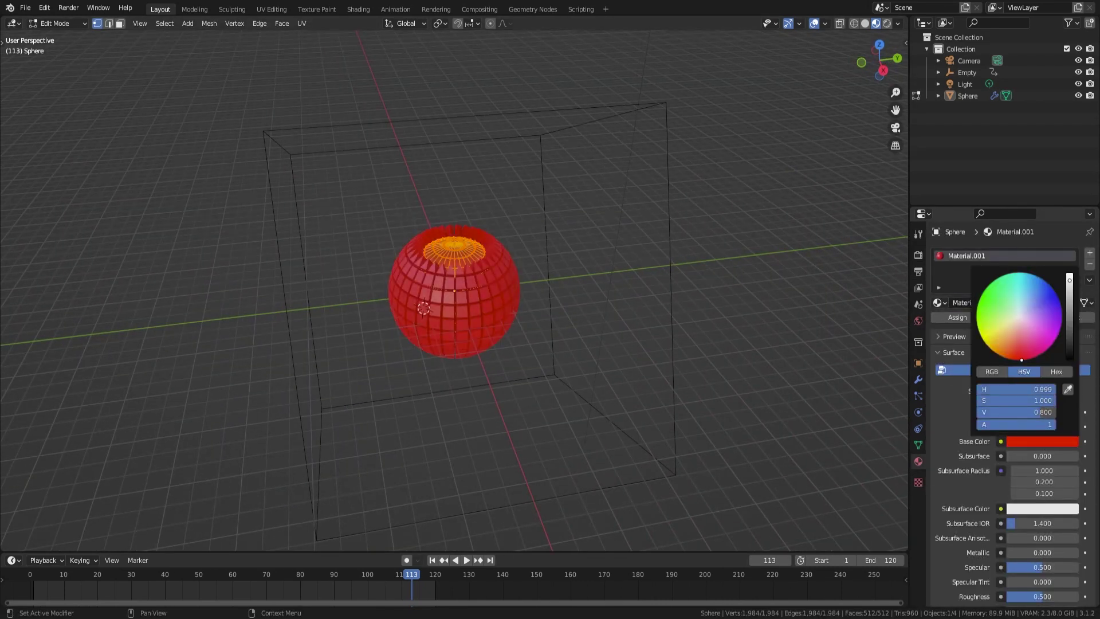
left_click_drag(1021, 360, 1040, 290)
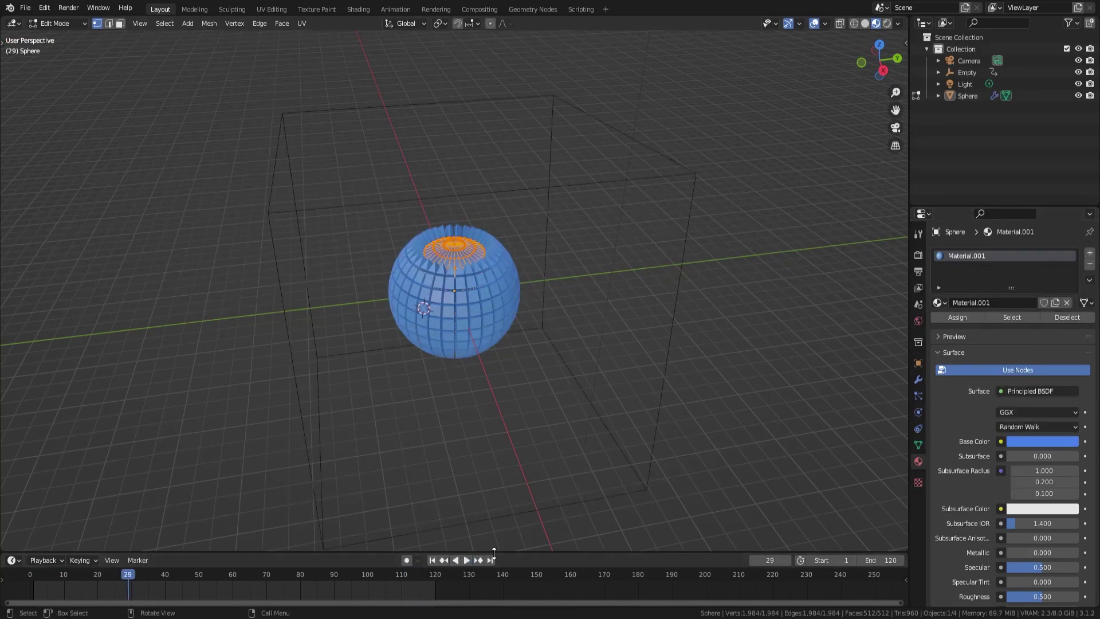
Open the Shading workspace and pan the Principled BSDF node tree into view
scroll(958, 425, "down", 5)
scroll(968, 475, "down", 2)
scroll(968, 474, "down", 2)
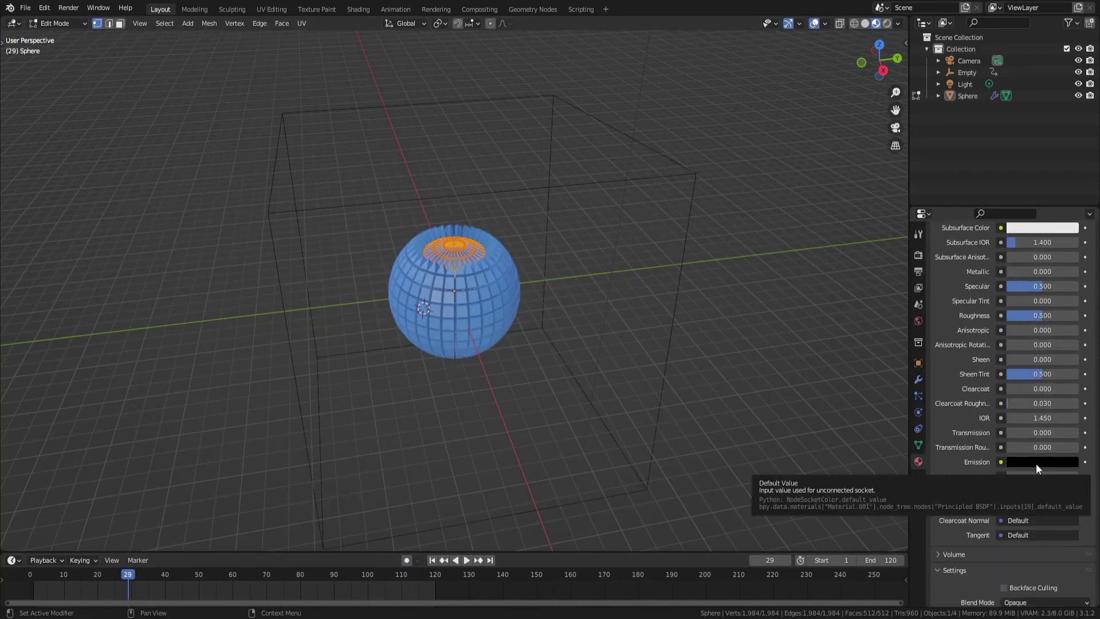
scroll(951, 456, "down", 7)
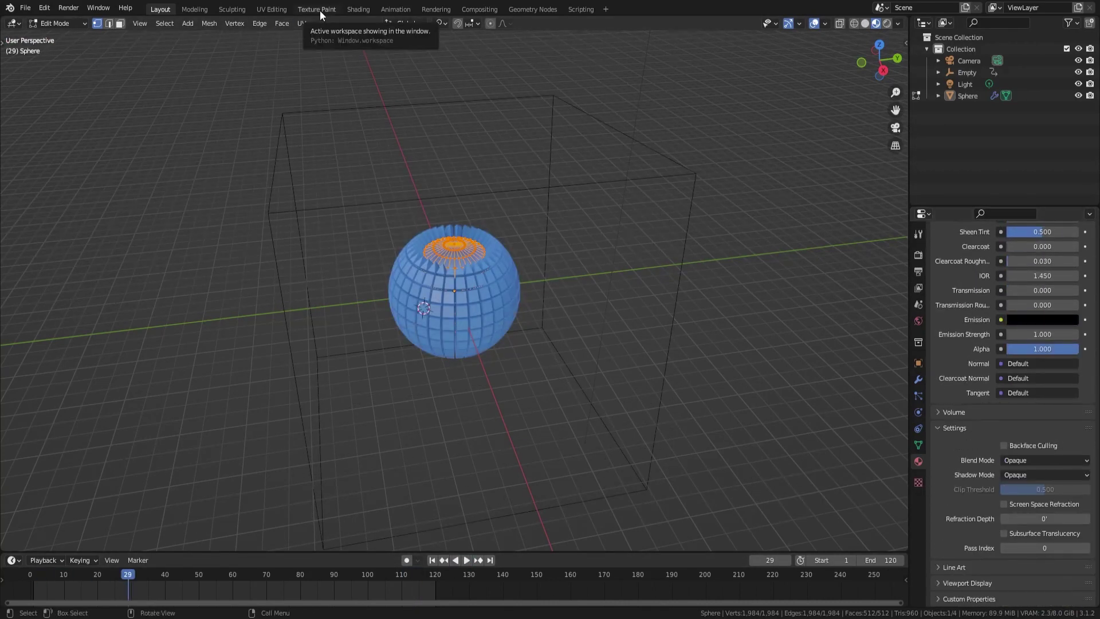
left_click(358, 9)
middle_click_drag(506, 396, 638, 387)
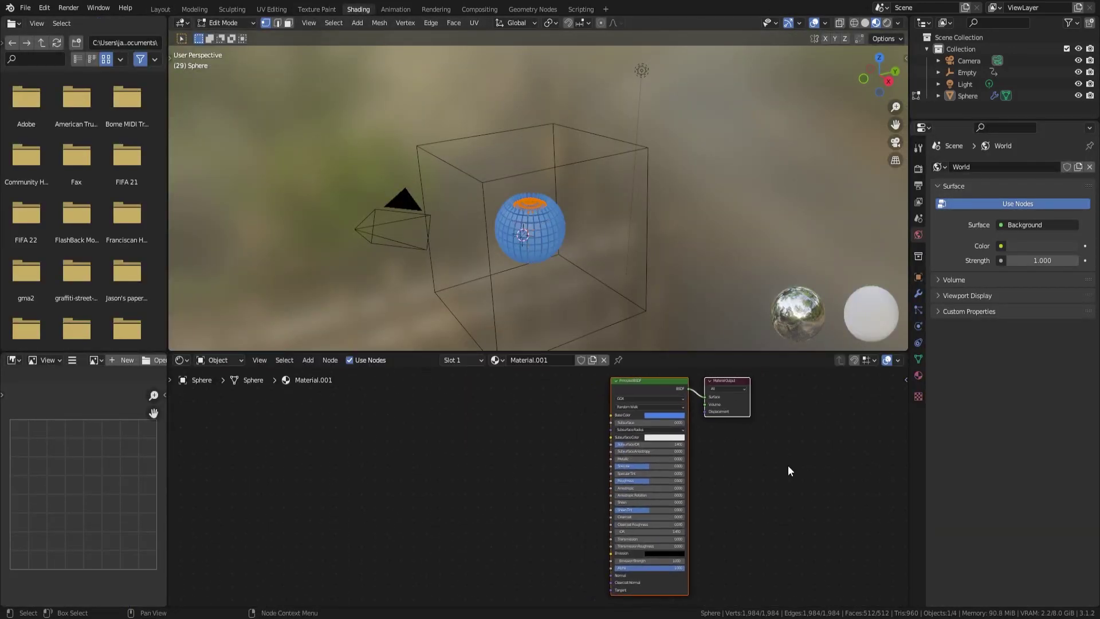
Add a Magic Texture node feeding Color into Emission, play the animation, and return to Object Mode
left_click(308, 360)
mouse_move(328, 425)
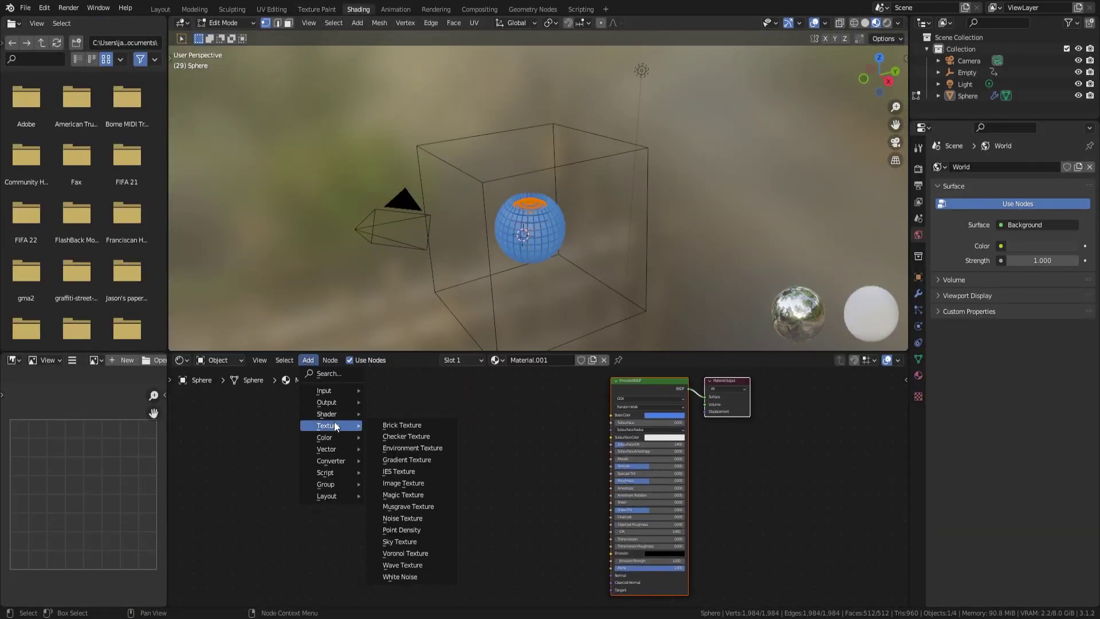
left_click(405, 494)
left_click_drag(523, 421, 611, 553)
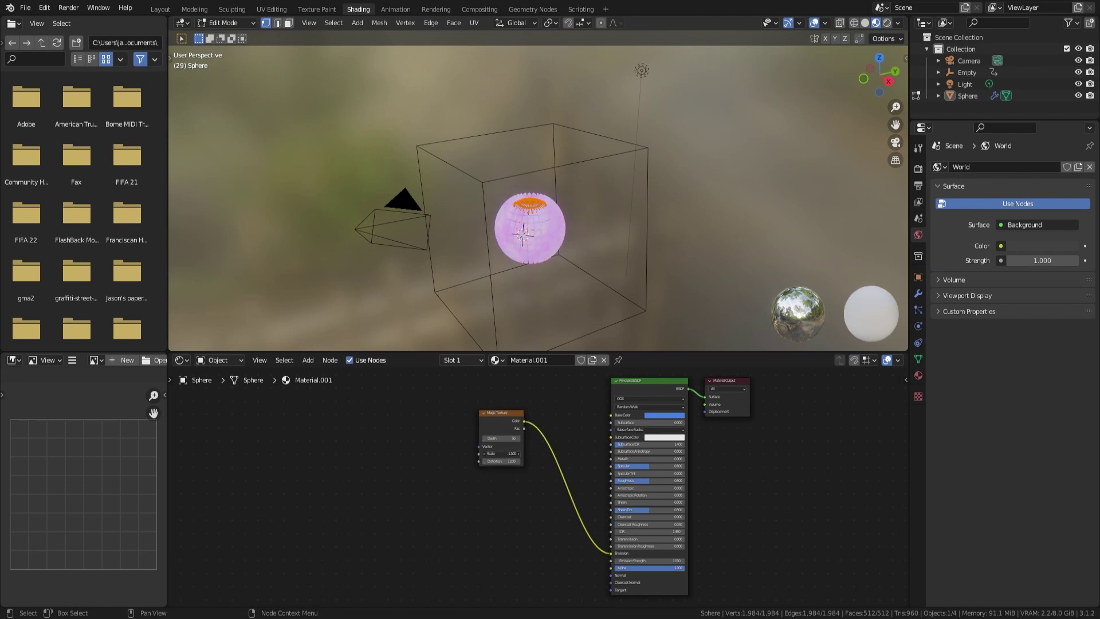
key("space")
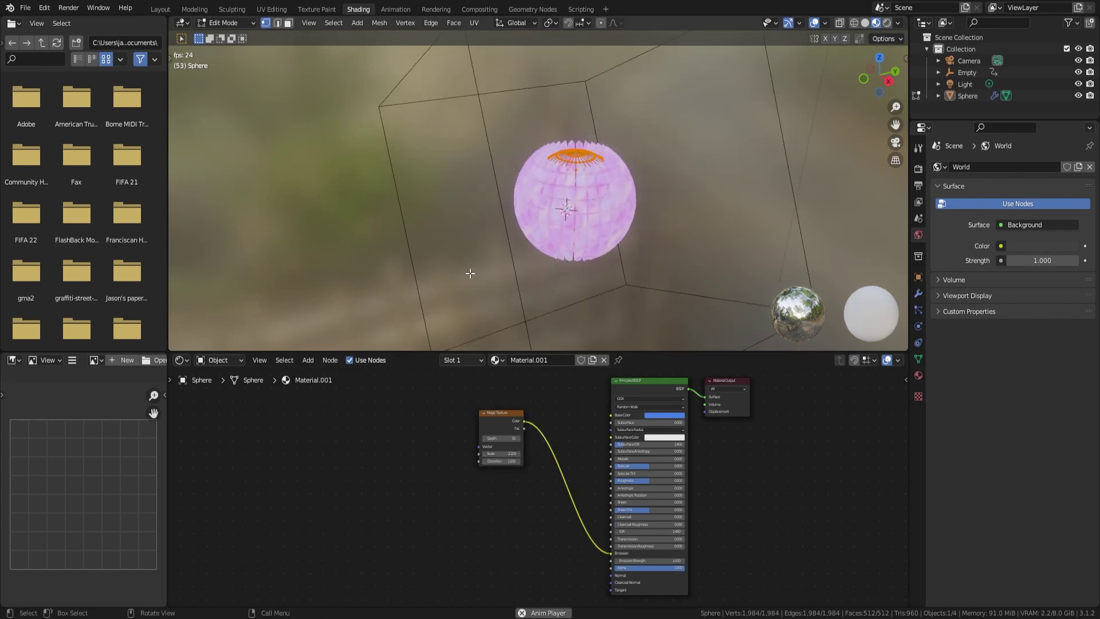
key("Tab")
Set Magic Texture distortion 2 and depth 5, link Fac to Base Color, set Metallic 1, then return to Layout
key("space")
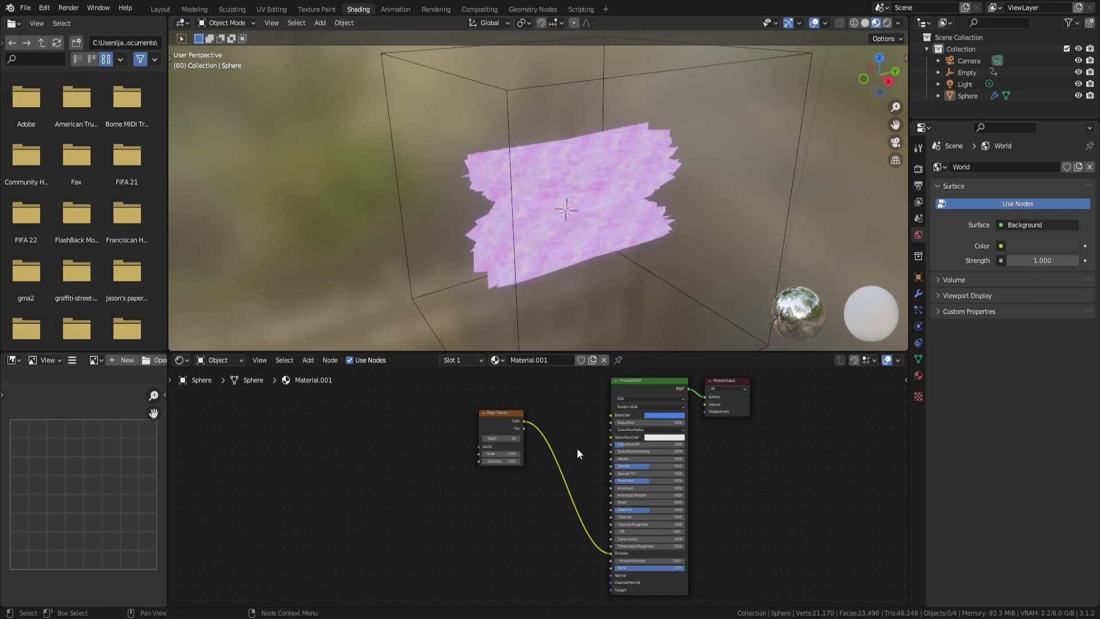
mouse_move(501, 461)
left_mouse_down()
mouse_move(518, 461)
mouse_move(493, 461)
mouse_move(510, 454)
mouse_move(505, 462)
left_mouse_up()
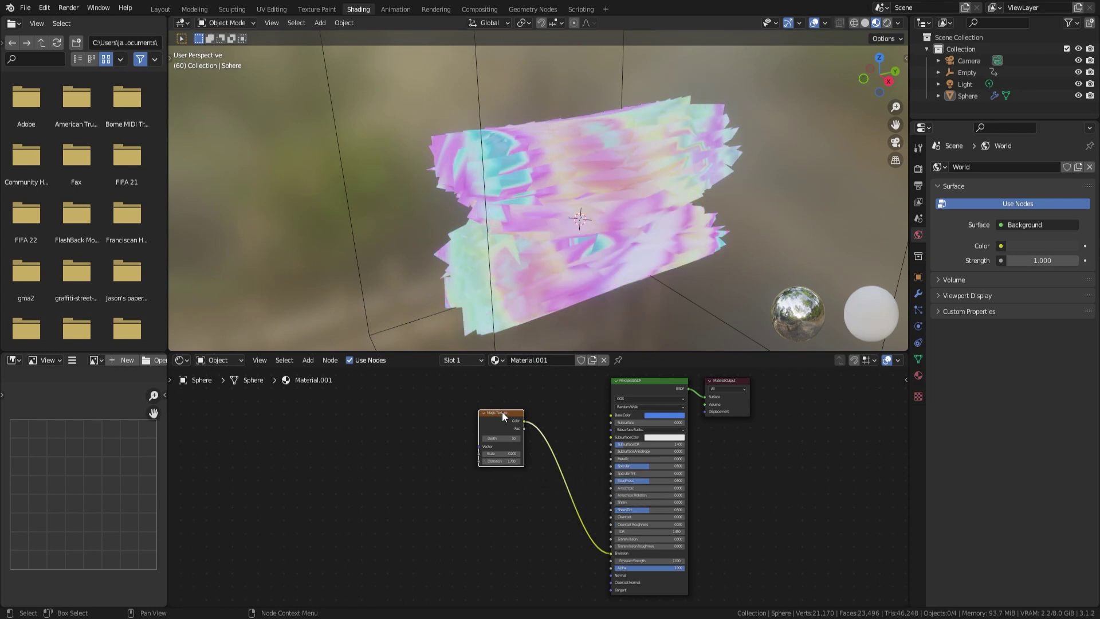
left_click_drag(523, 428, 611, 414)
mouse_move(500, 439)
left_mouse_down()
mouse_move(536, 453)
mouse_move(484, 444)
left_mouse_up()
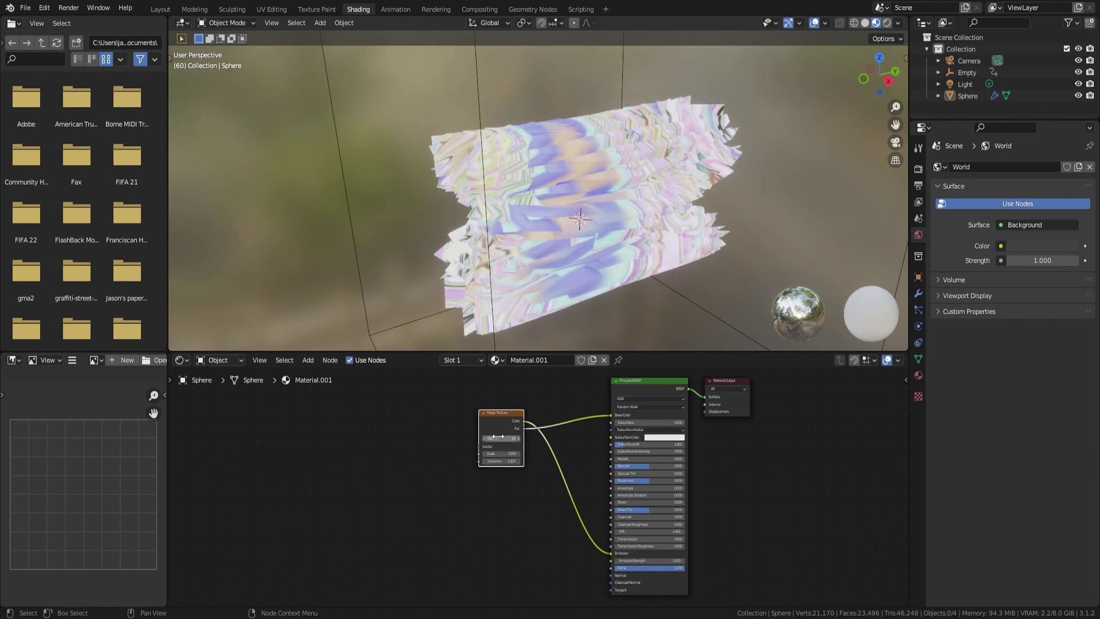
left_click(483, 439)
left_click(484, 439)
left_click(483, 439)
left_click(483, 439)
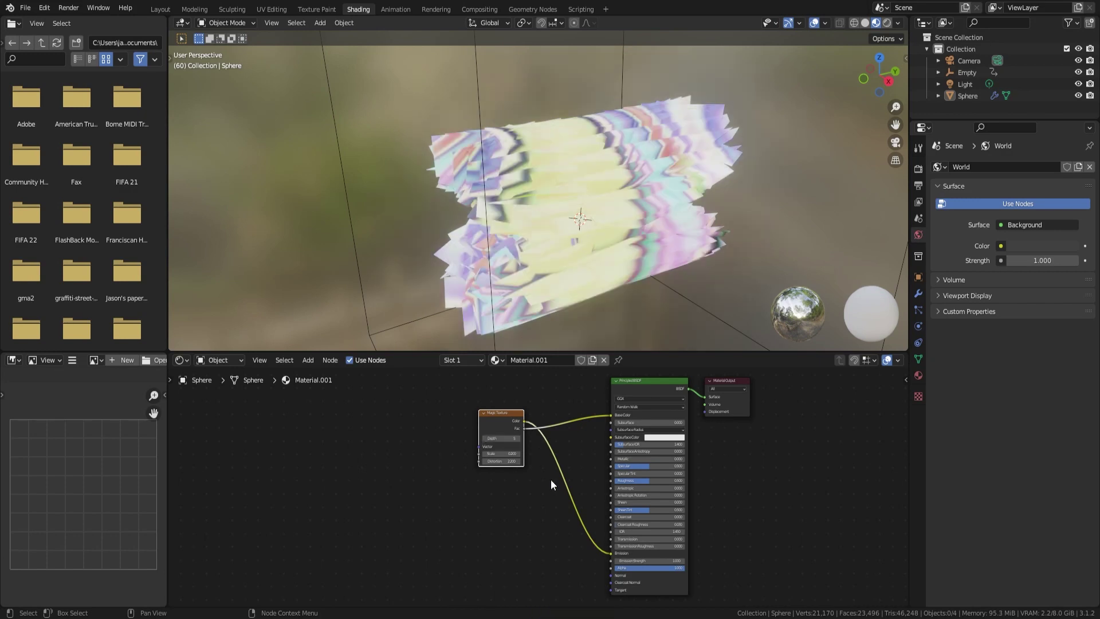
mouse_move(635, 459)
left_mouse_down()
mouse_move(682, 459)
mouse_move(674, 480)
left_mouse_up()
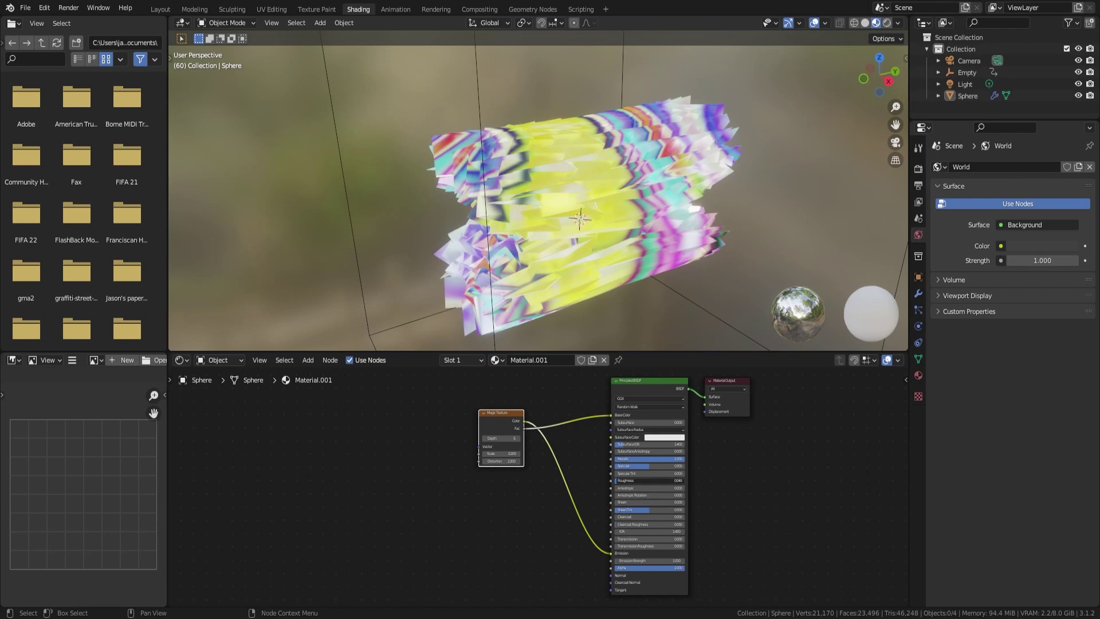
left_click(160, 9)
Enable Backface Culling on the material while previewing the animation in perspective view
key("KP_8")
key("space")
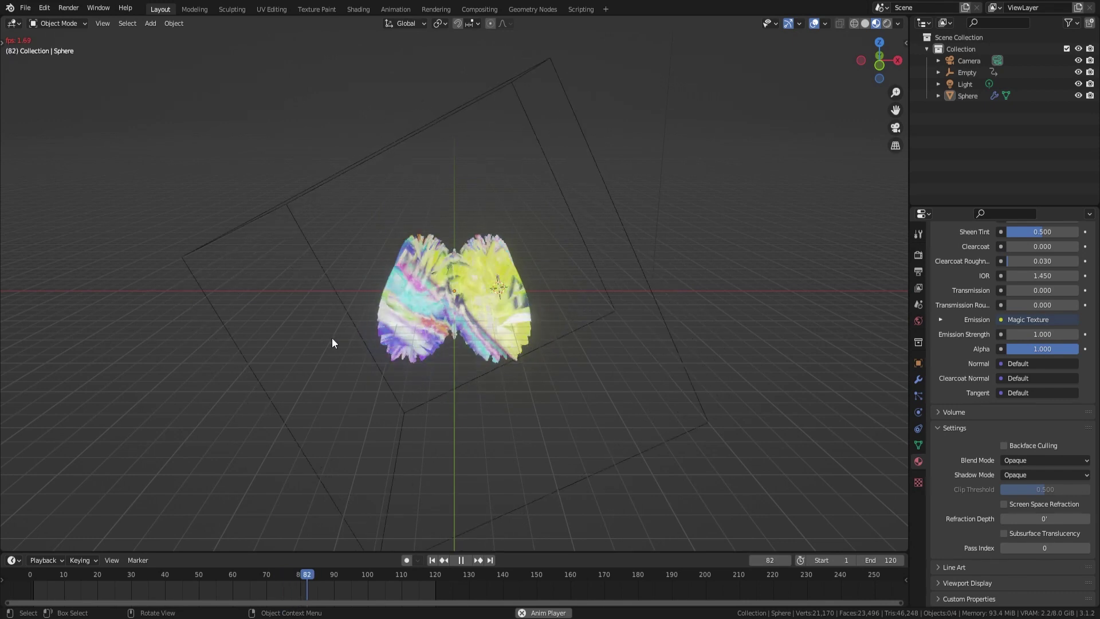
left_click(1004, 446)
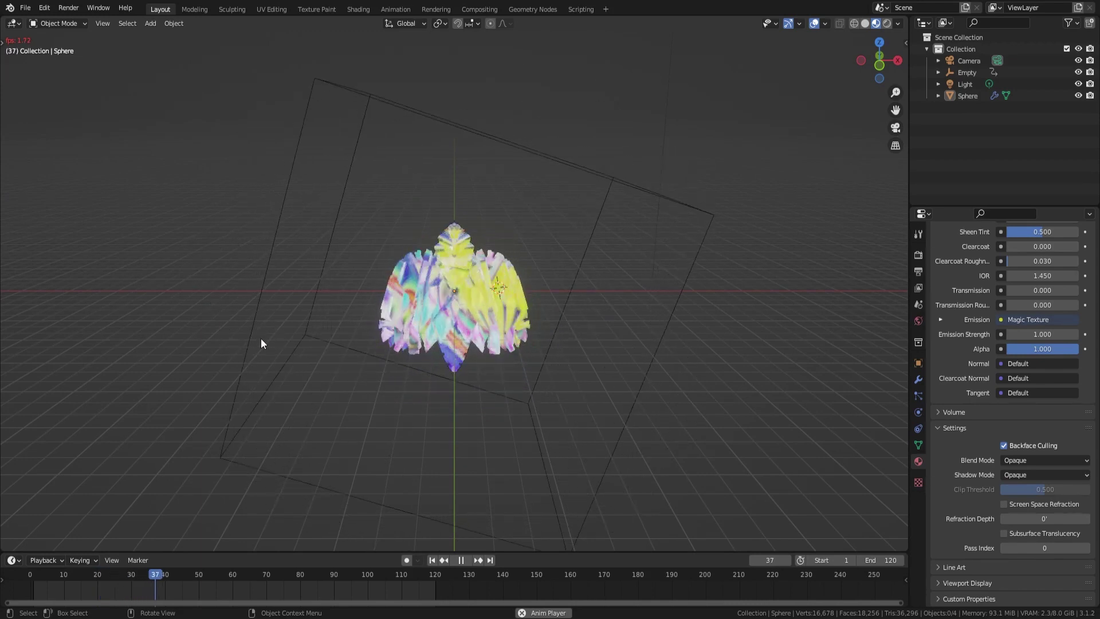
key("space")
Lower the Smooth modifier's factor to about 3.6
middle_click_drag(631, 459, 872, 467)
left_click(918, 380)
left_click_drag(1038, 403, 1010, 388)
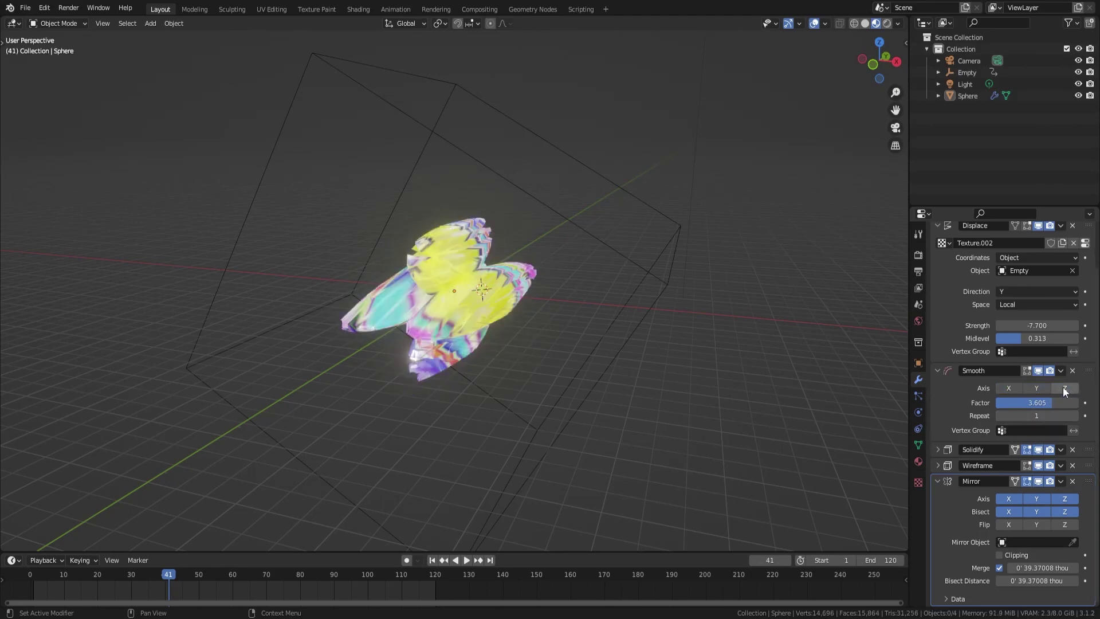
Turn off Mirror bisect on the X, Y and Z axes and play the animation
left_click(1036, 403)
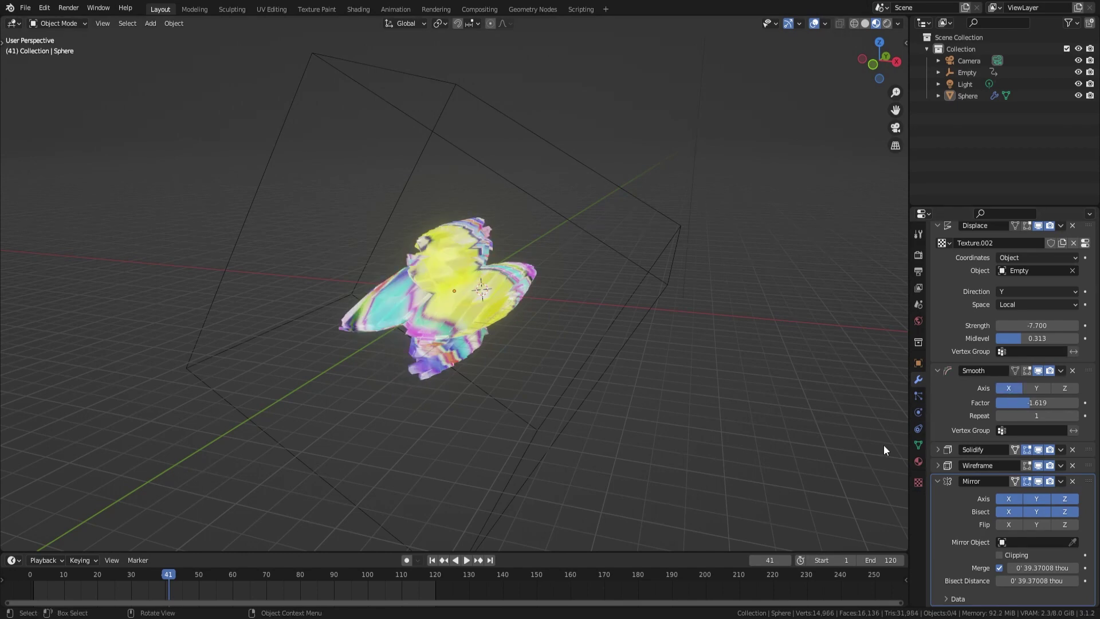
left_click(1008, 512)
left_click(1037, 513)
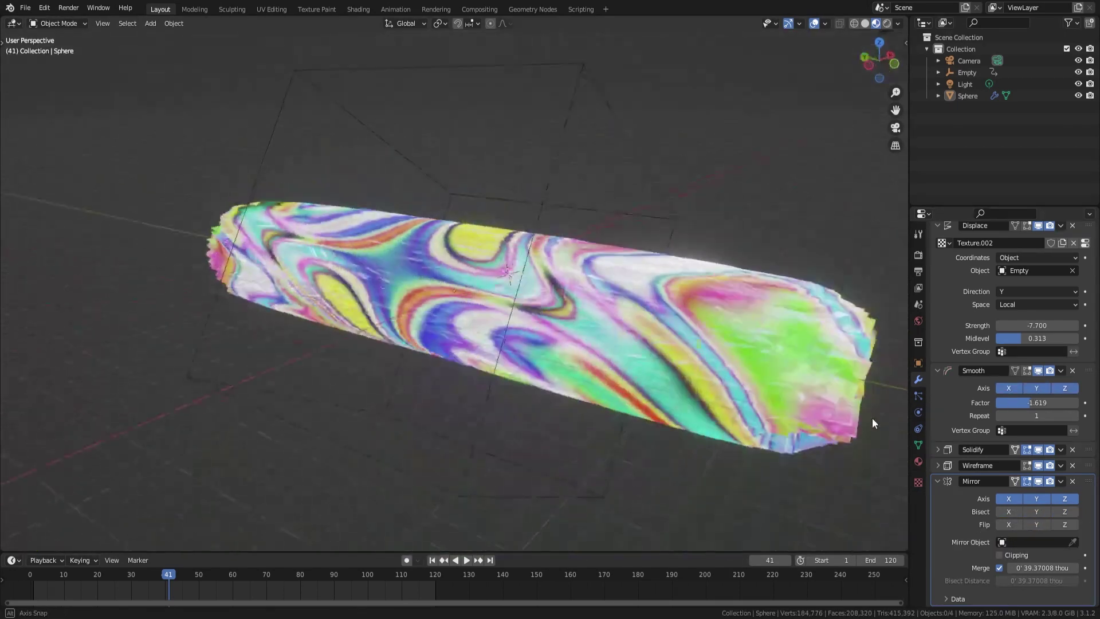
left_click(466, 559)
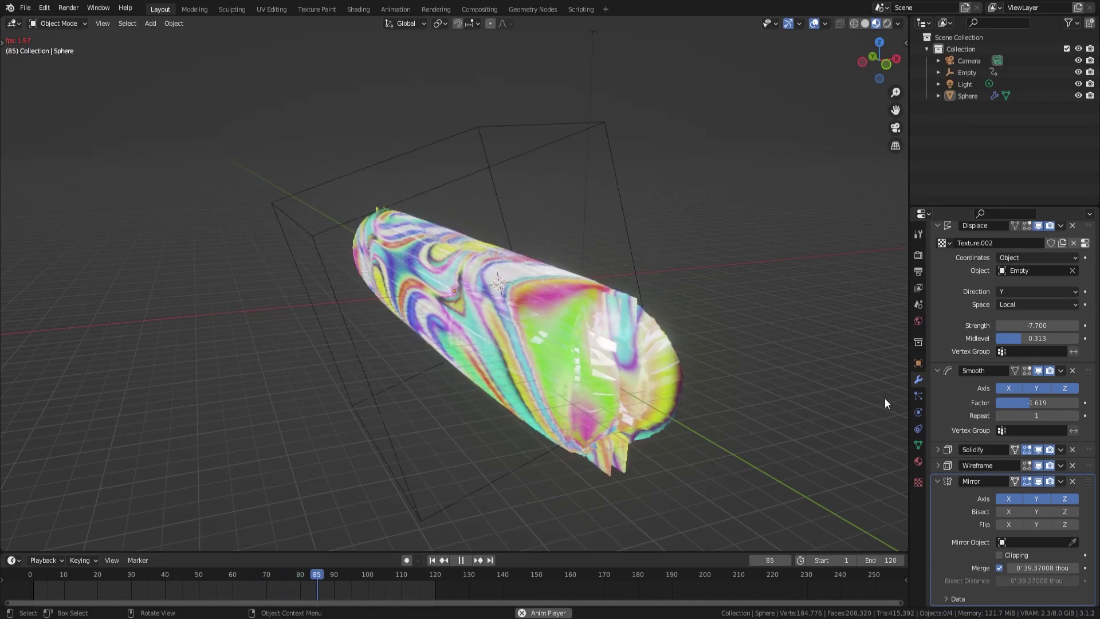
Set the Displace direction to Normal and reset the Smooth factor to 1
left_click(919, 483)
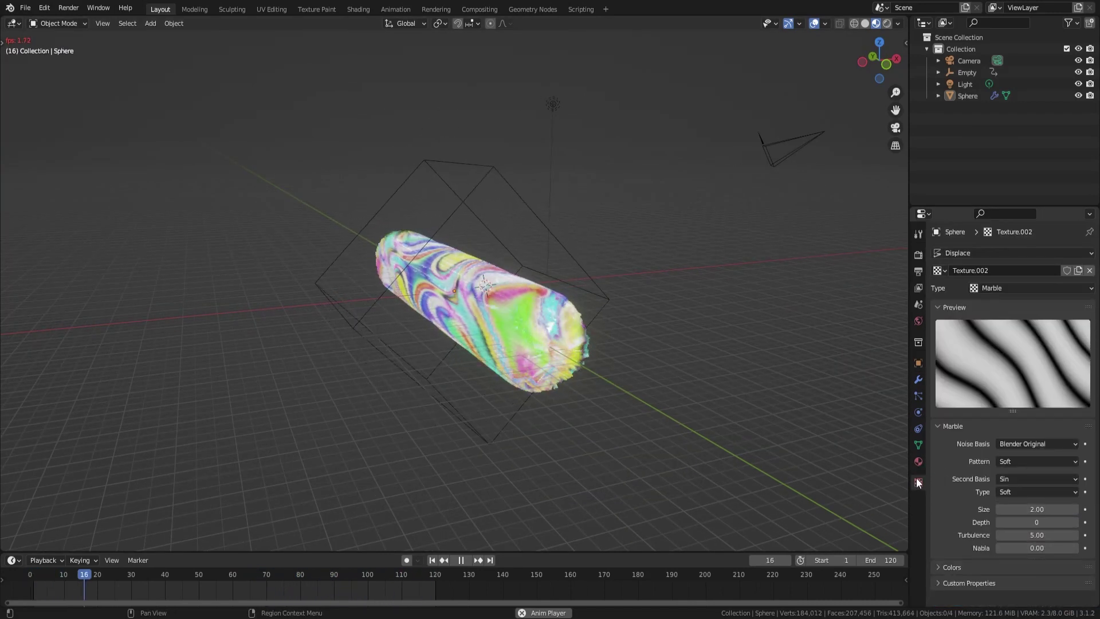
left_click(919, 380)
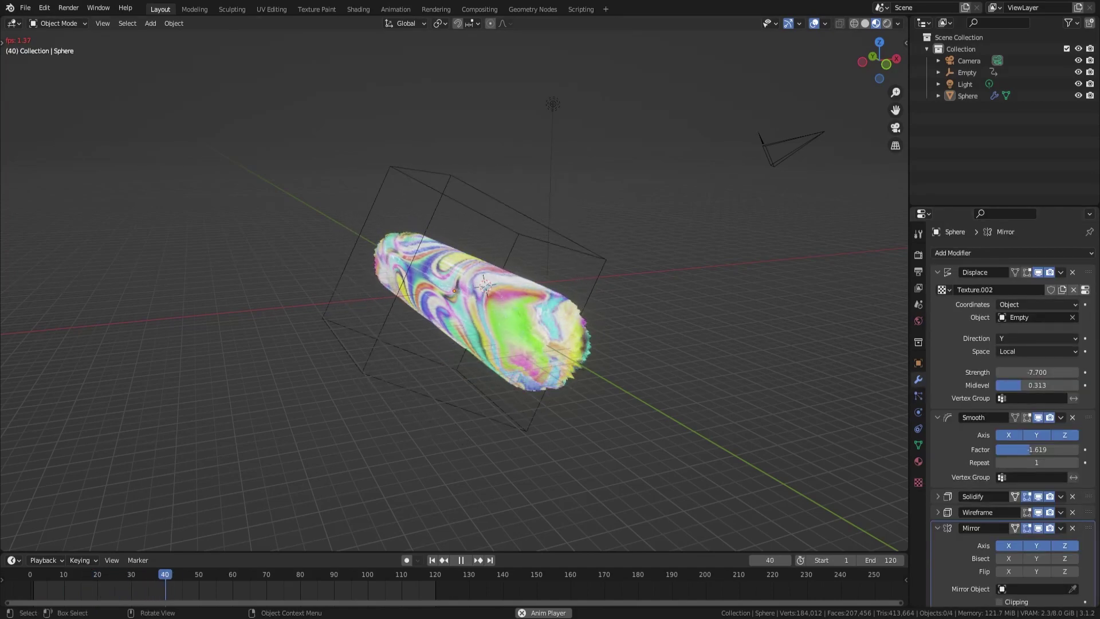
left_click(1011, 338)
left_click(1011, 390)
left_click(1037, 436)
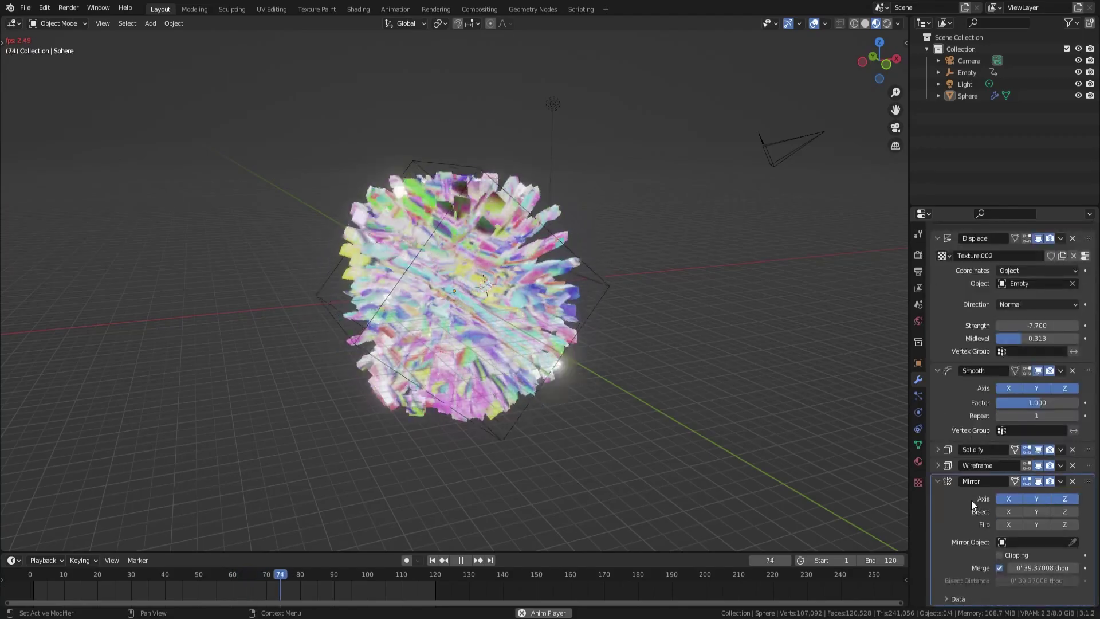
Remove the Wireframe modifier, undo that, and bring up the Displace coordinate choices
left_click(1061, 499)
left_click(1020, 493)
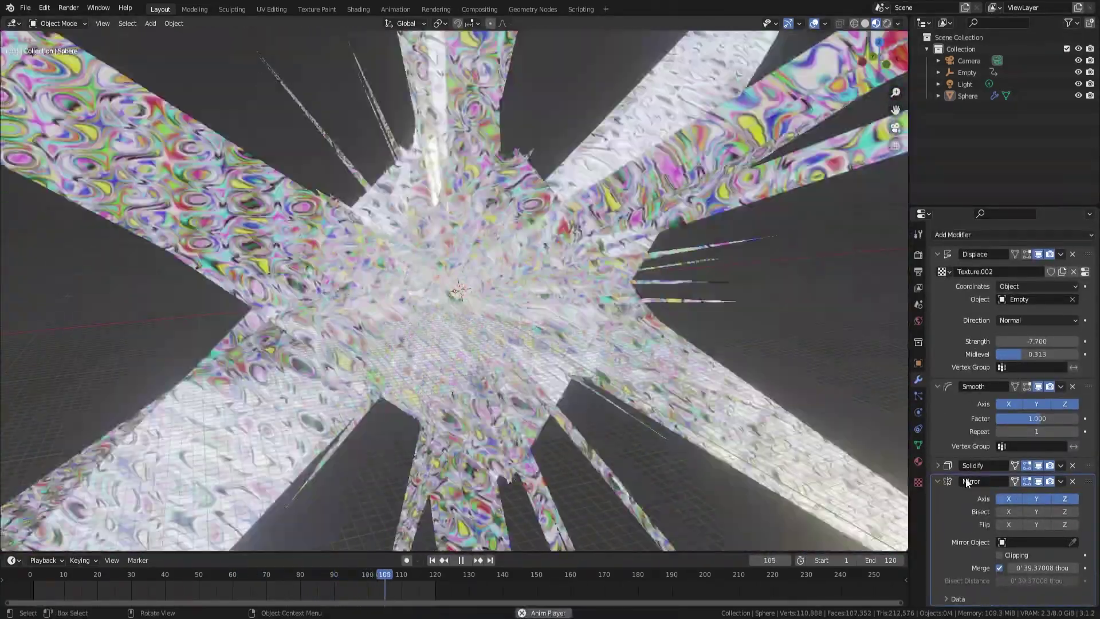
key("ctrl+z")
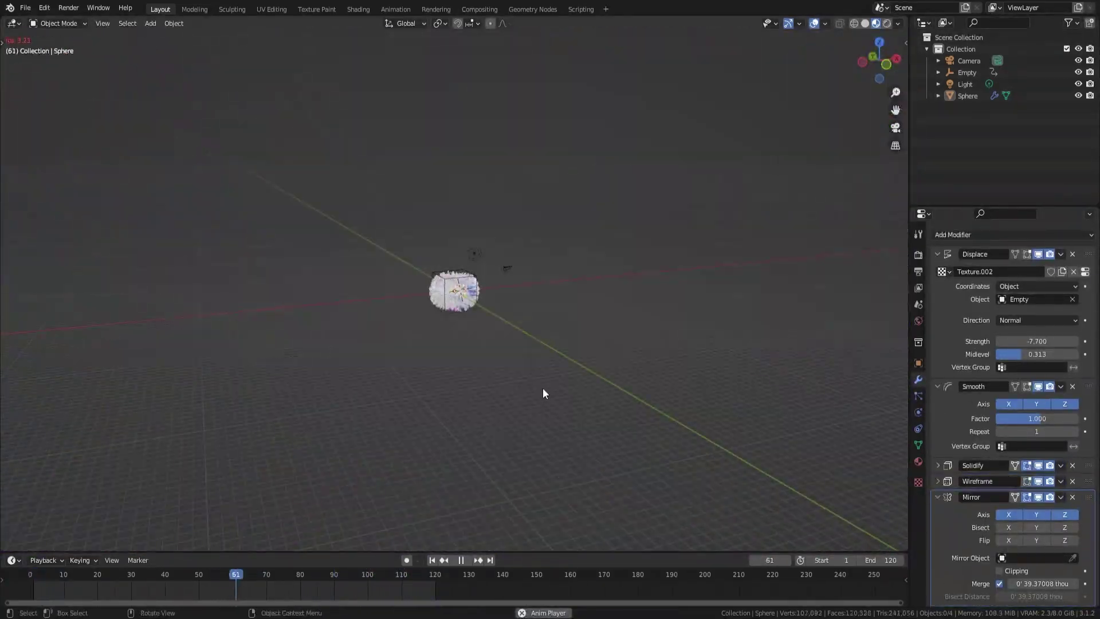
left_click(1075, 286)
Switch the Displace coordinates to UV, then back to Object
left_click(1029, 349)
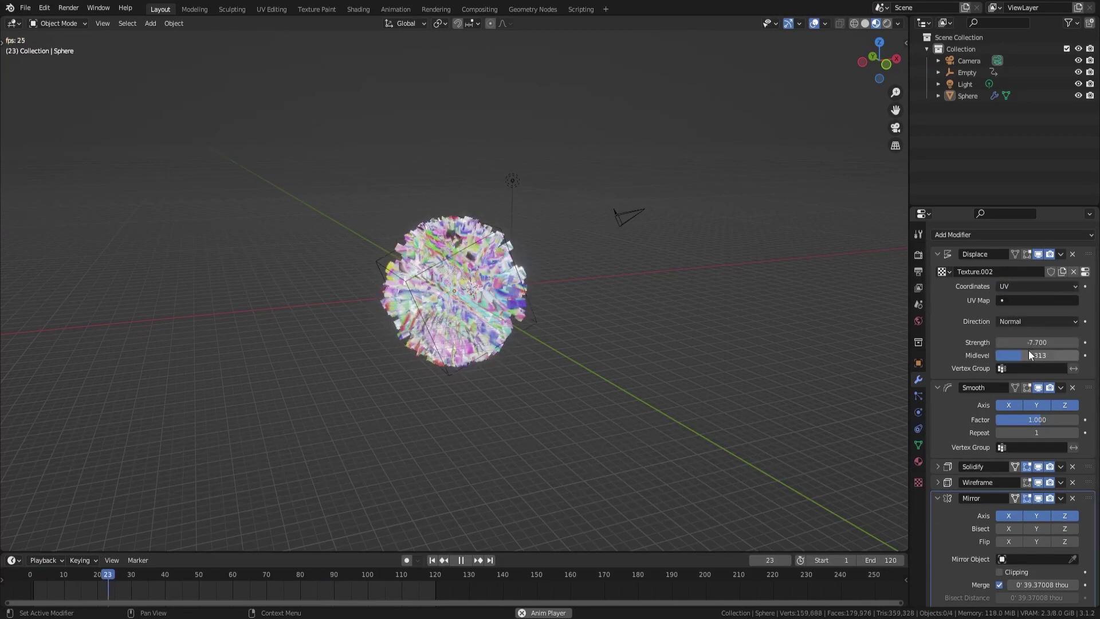
left_click(1031, 321)
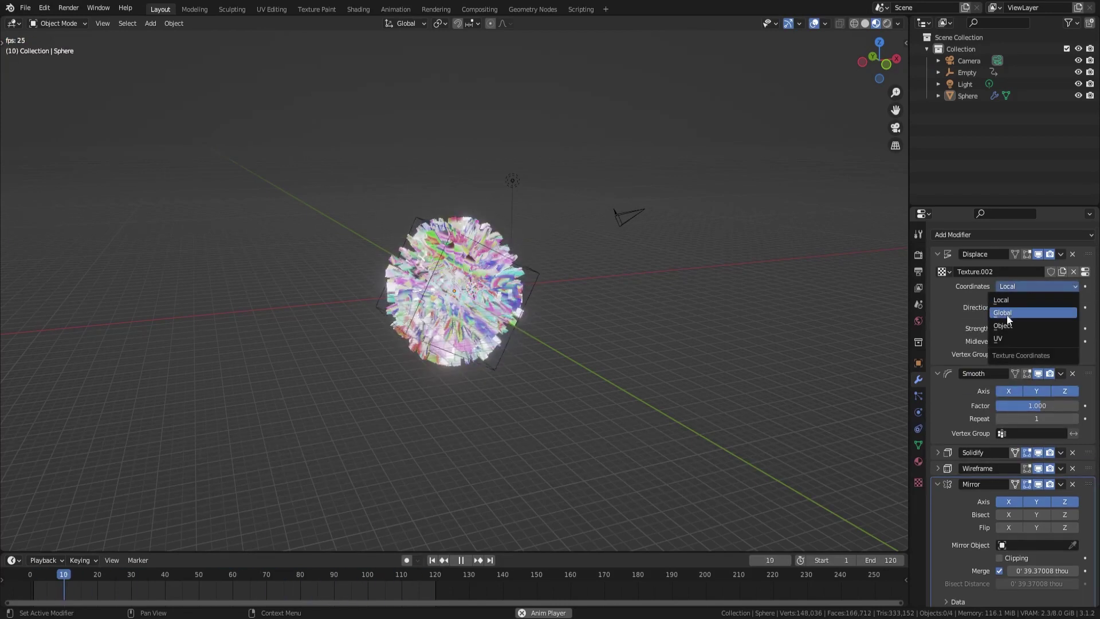
left_click(1004, 326)
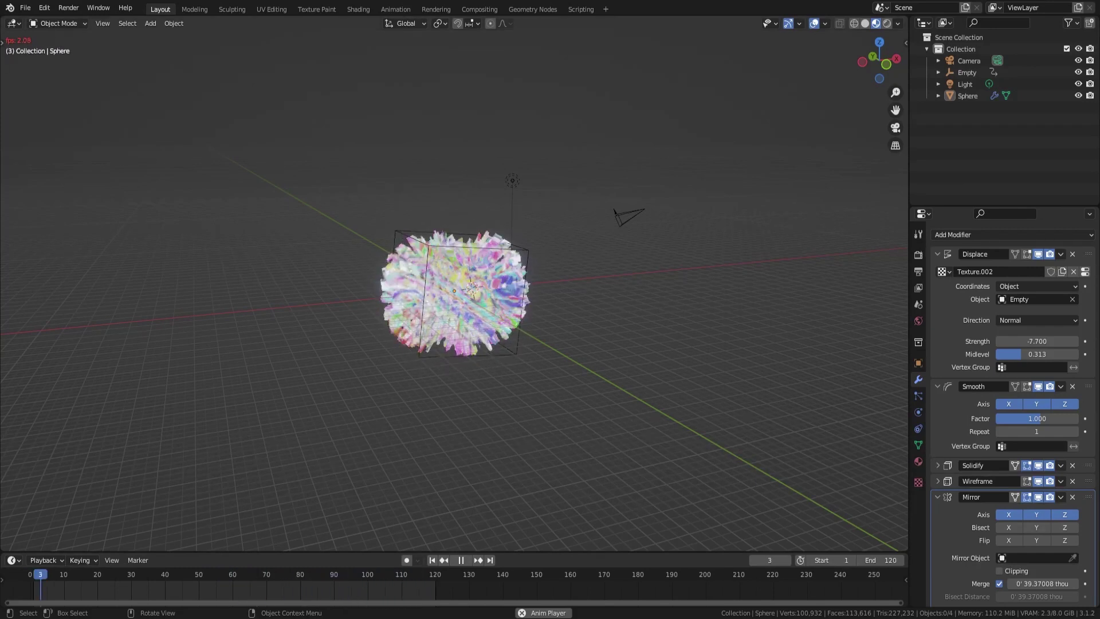
Apply the Smooth modifier, keeping Solidify unapplied
left_click(1060, 386)
left_click(1010, 402)
left_click(1061, 404)
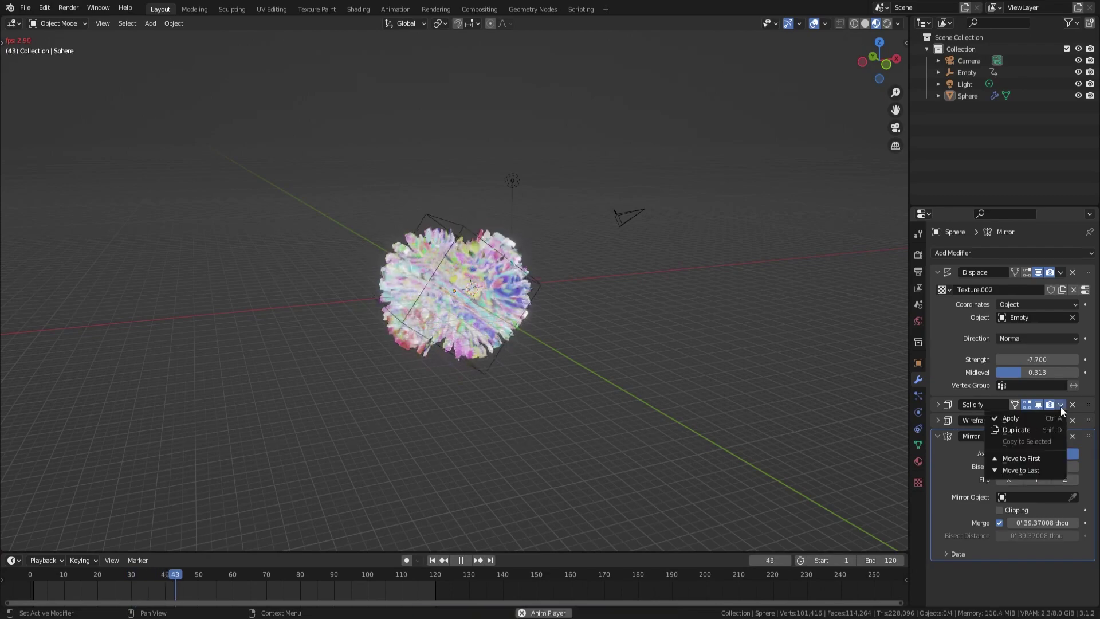
left_click(1009, 418)
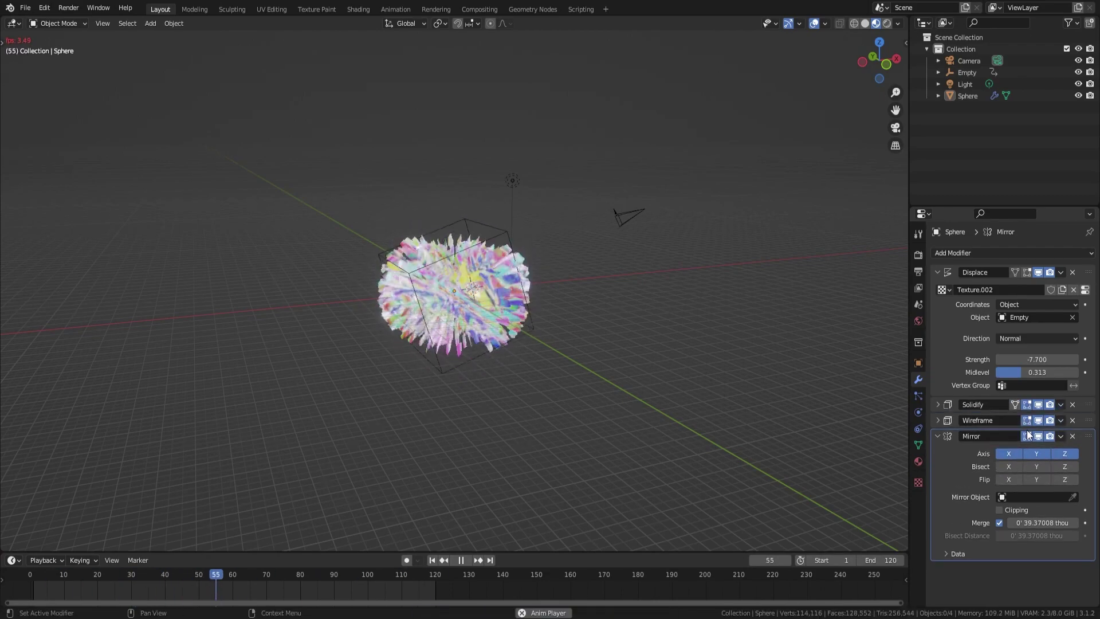
scroll(674, 390, "up", 4)
left_click(1060, 405)
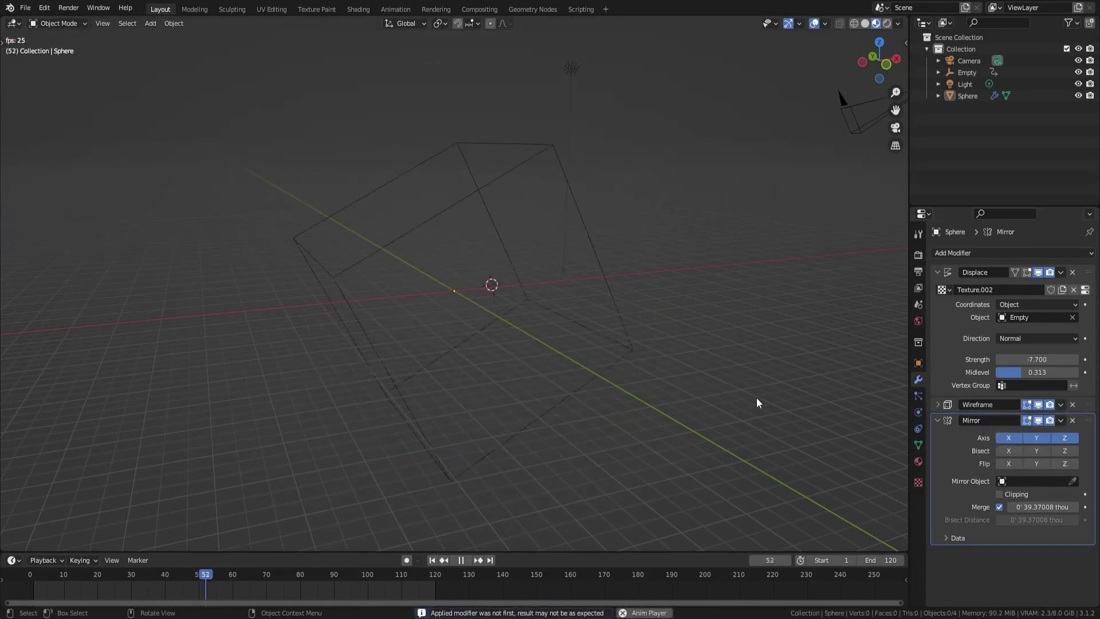
key("ctrl+z")
Enable Mirror bisect on all three axes with a larger merge distance
left_click(1009, 466)
left_click(1036, 466)
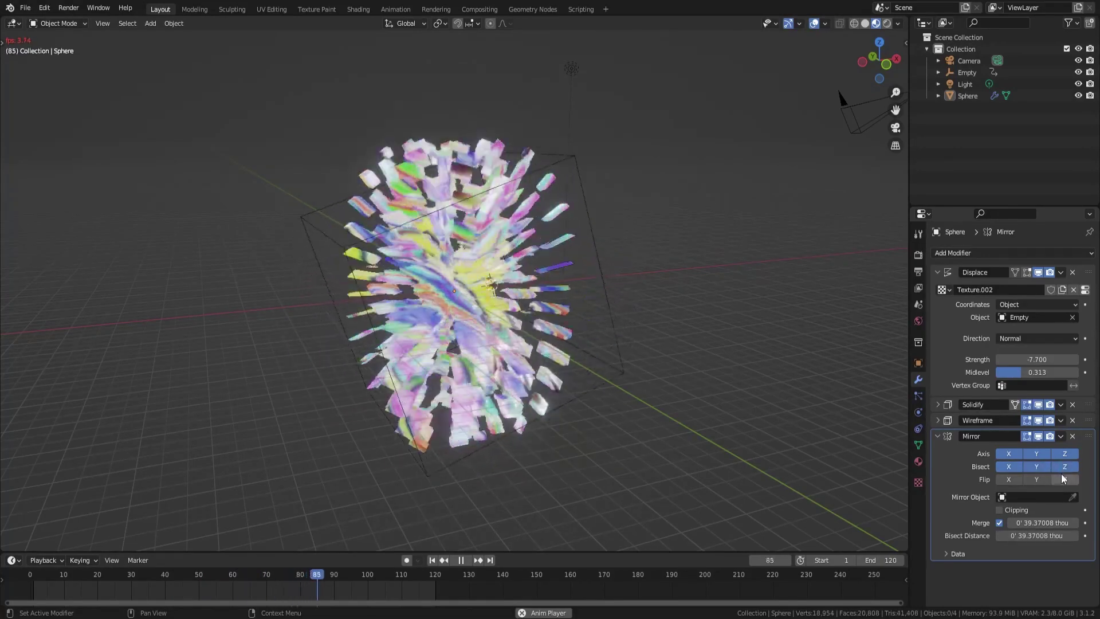
mouse_move(1069, 523)
left_mouse_down()
mouse_move(1077, 528)
mouse_move(1019, 559)
left_mouse_up()
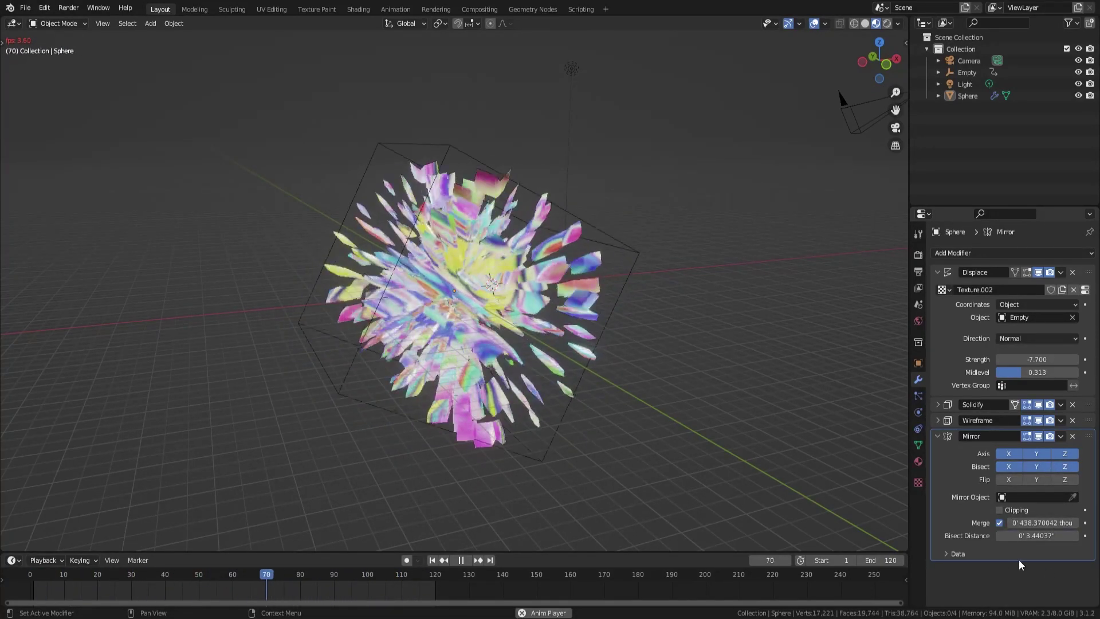
left_click(918, 462)
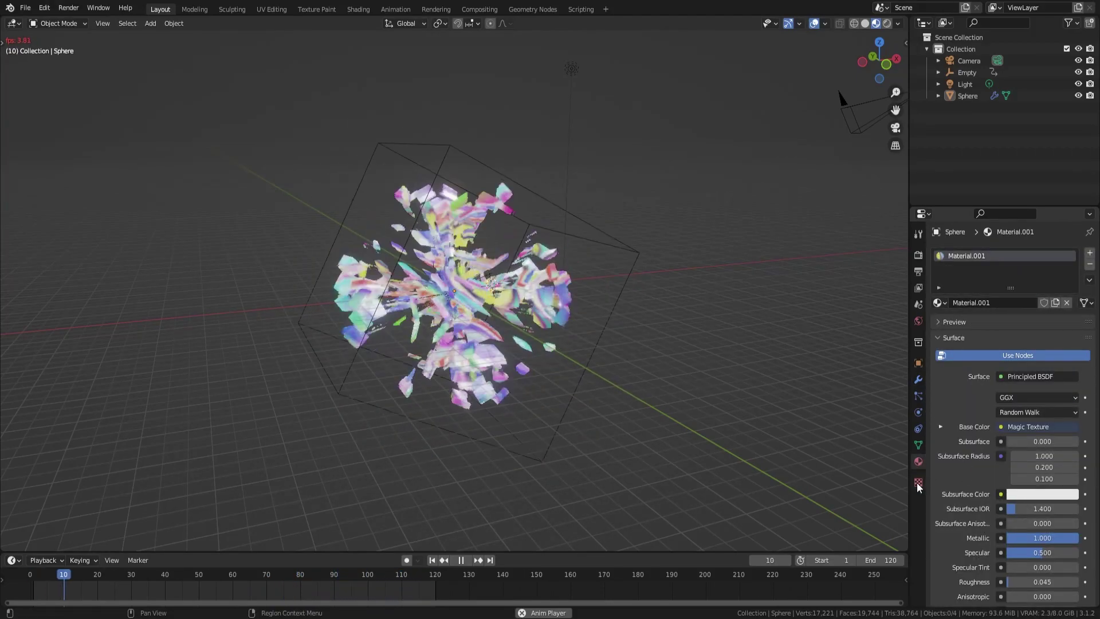
left_click(918, 379)
left_click(1063, 256)
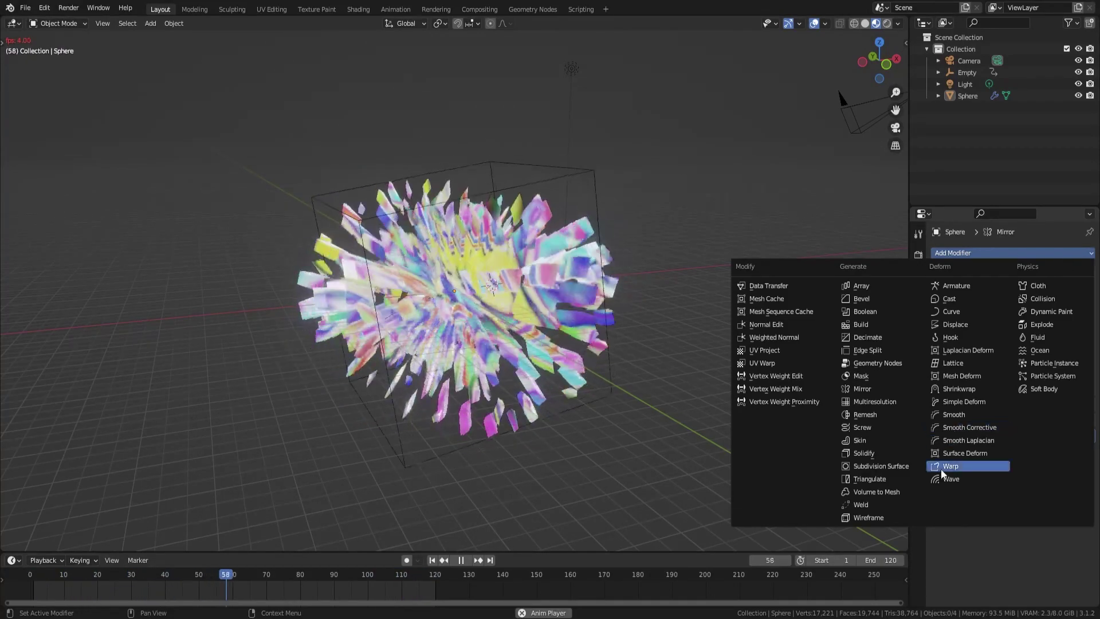
Try a Warp modifier toward the Light, remove it, then play the animation in front view
left_click(942, 469)
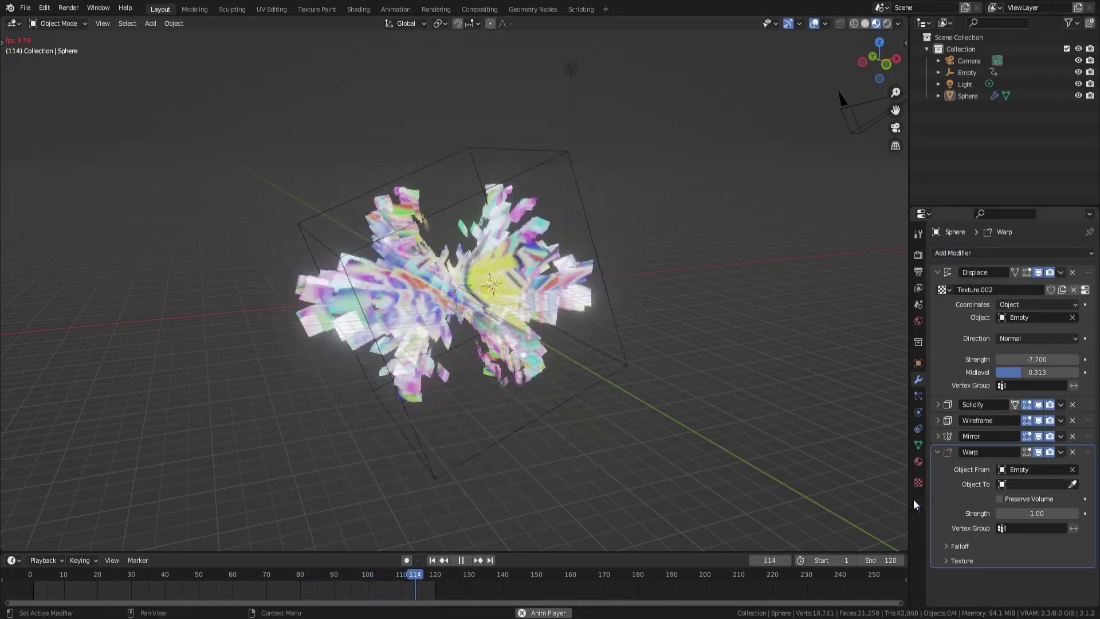
key("space")
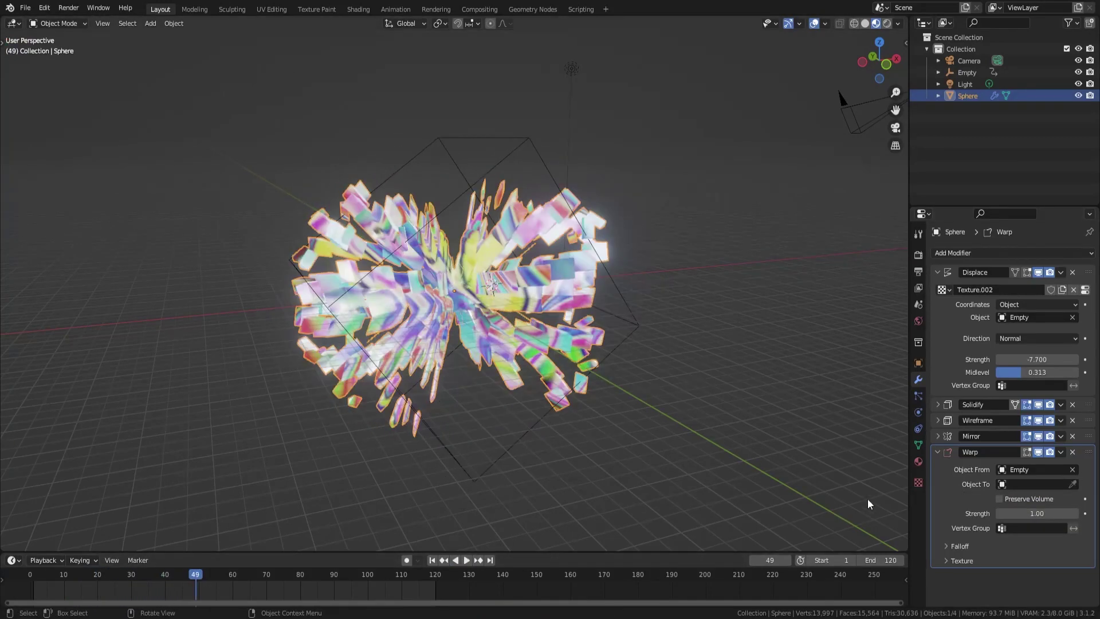
left_click(965, 83)
key("ctrl+x")
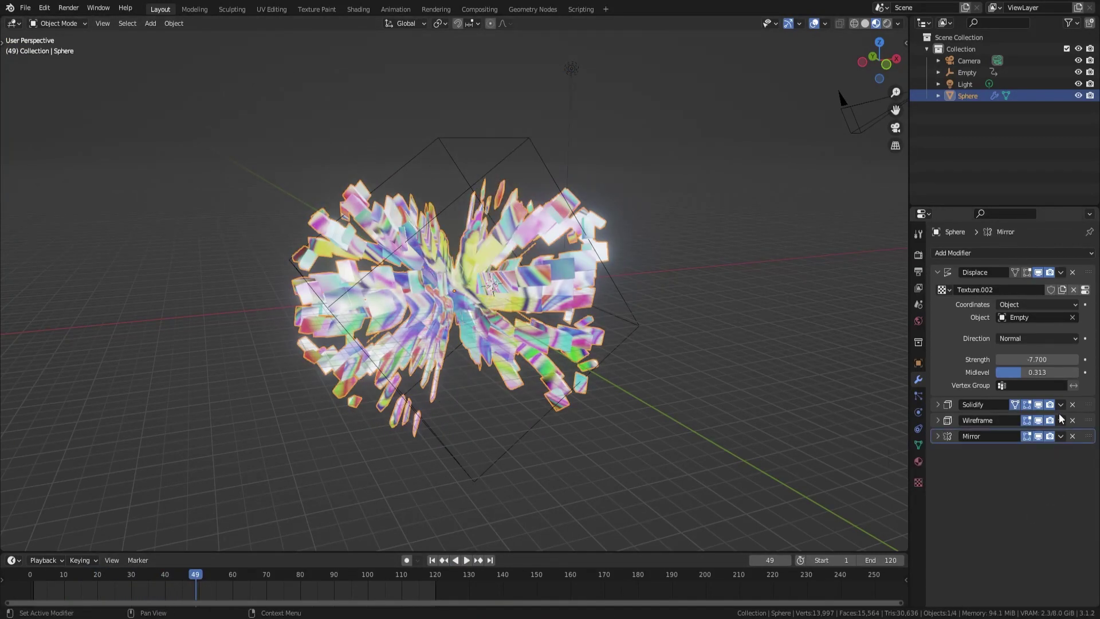
key("KP_1")
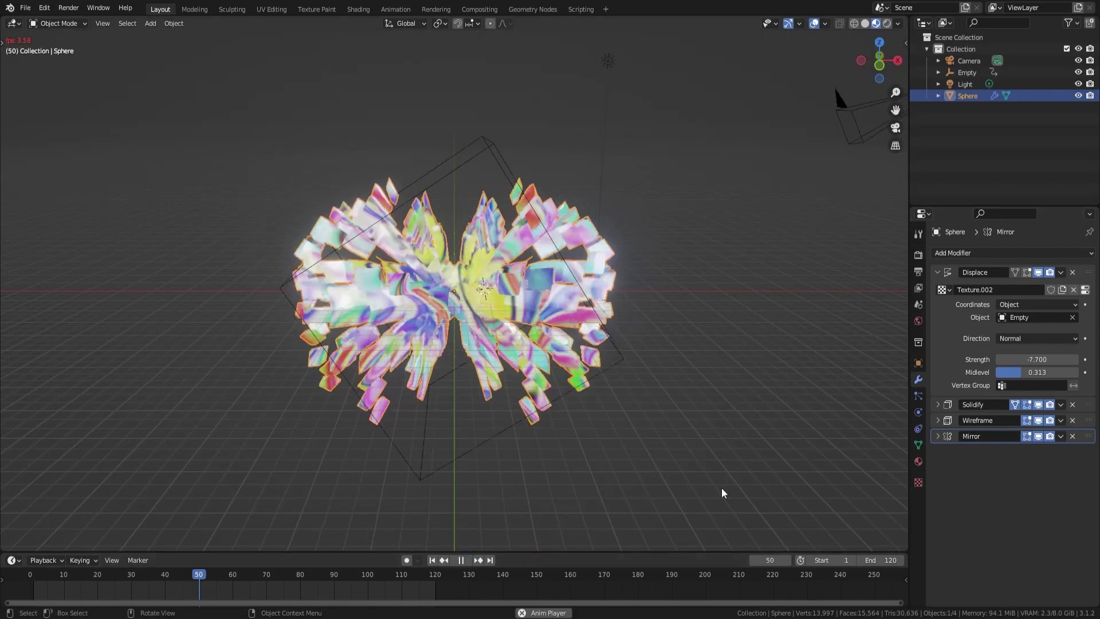
key("space")
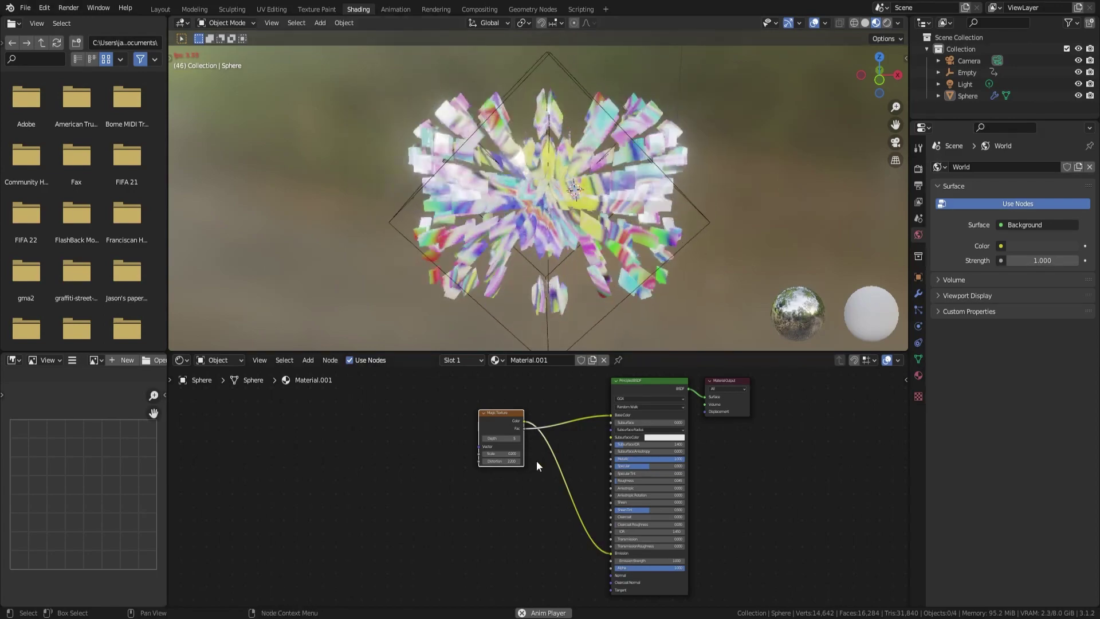
Replace the Magic Texture node with a Wave Texture whose Color drives Principled BSDF Emission
key("x")
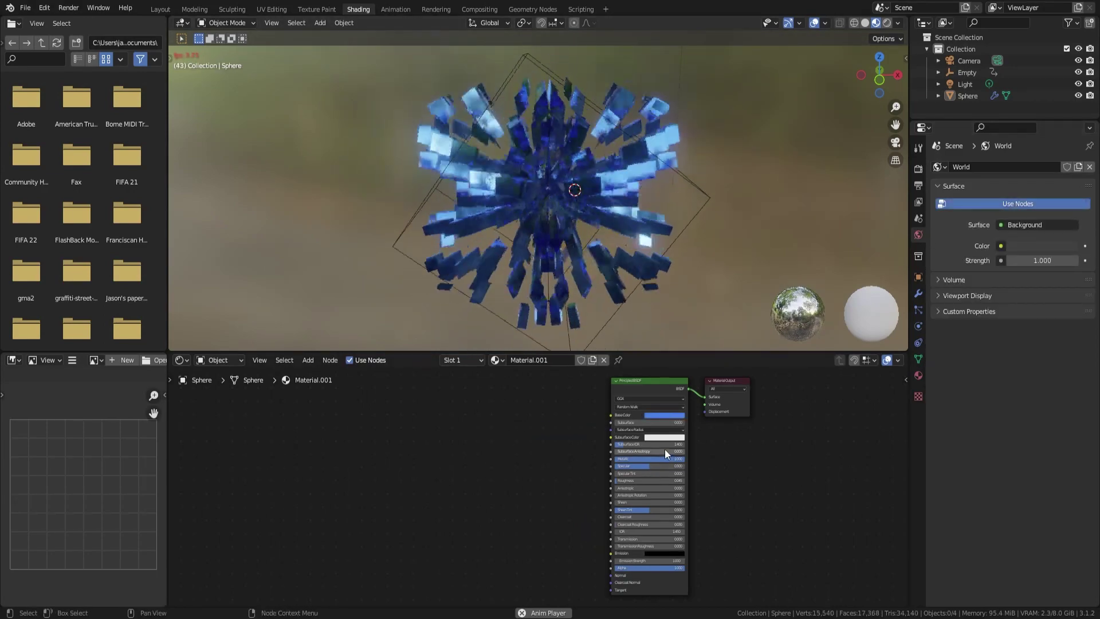
scroll(664, 449, "up", 1)
key("shift+a")
left_click(305, 358)
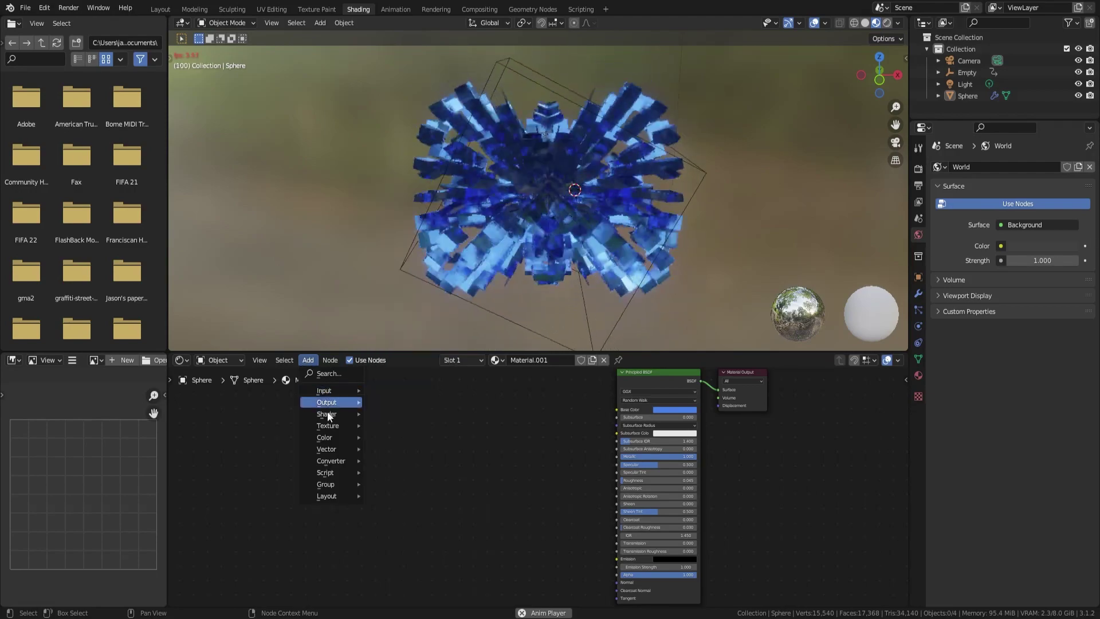
mouse_move(328, 425)
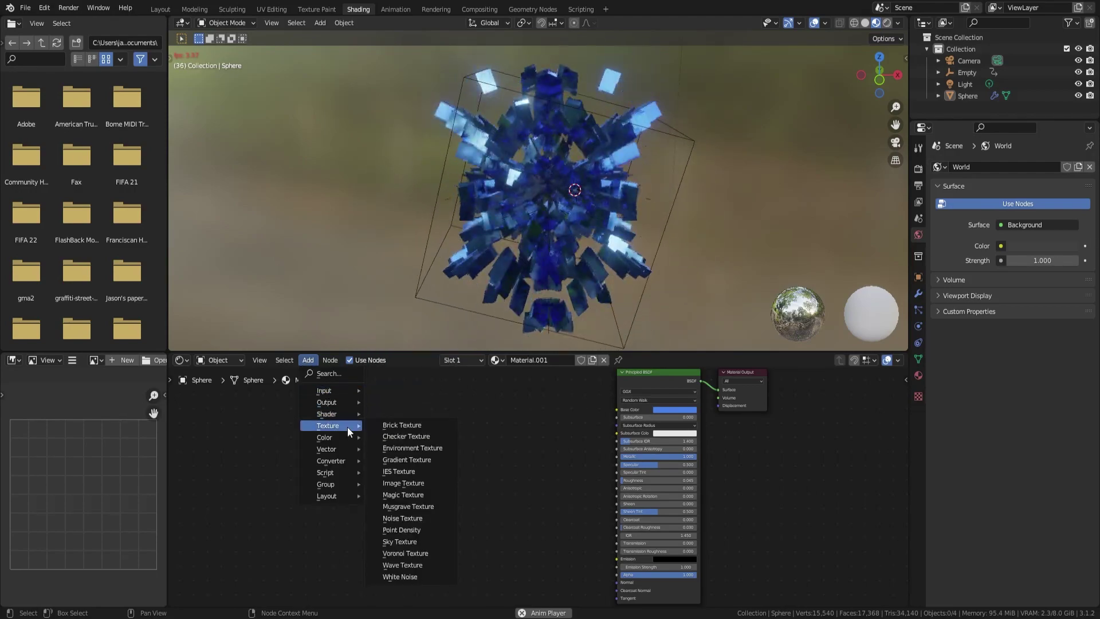
left_click(402, 565)
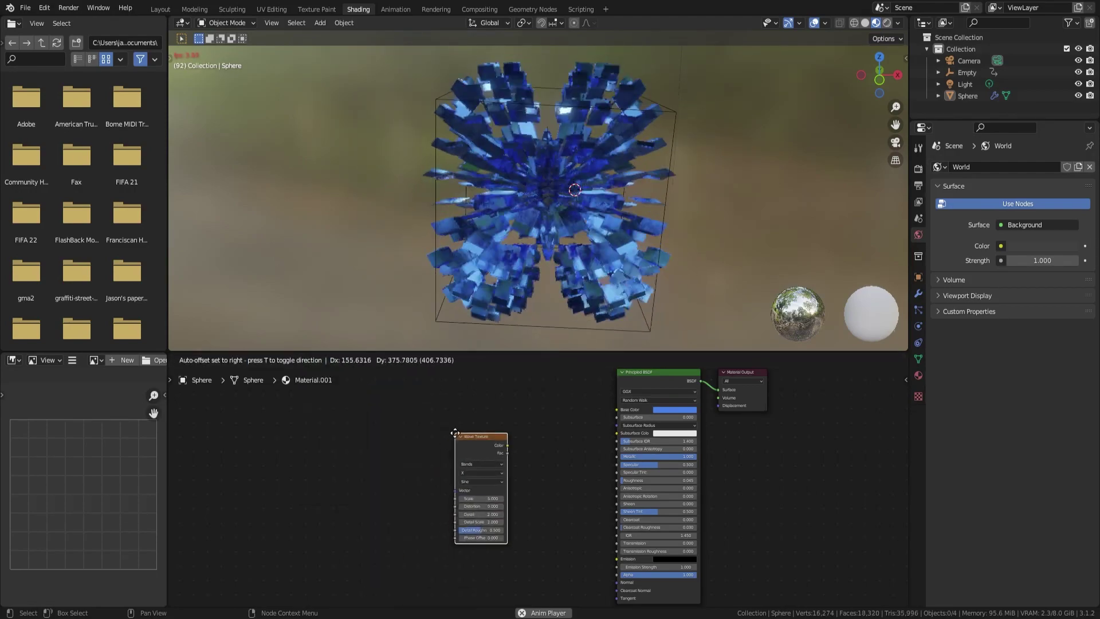
left_click(473, 417)
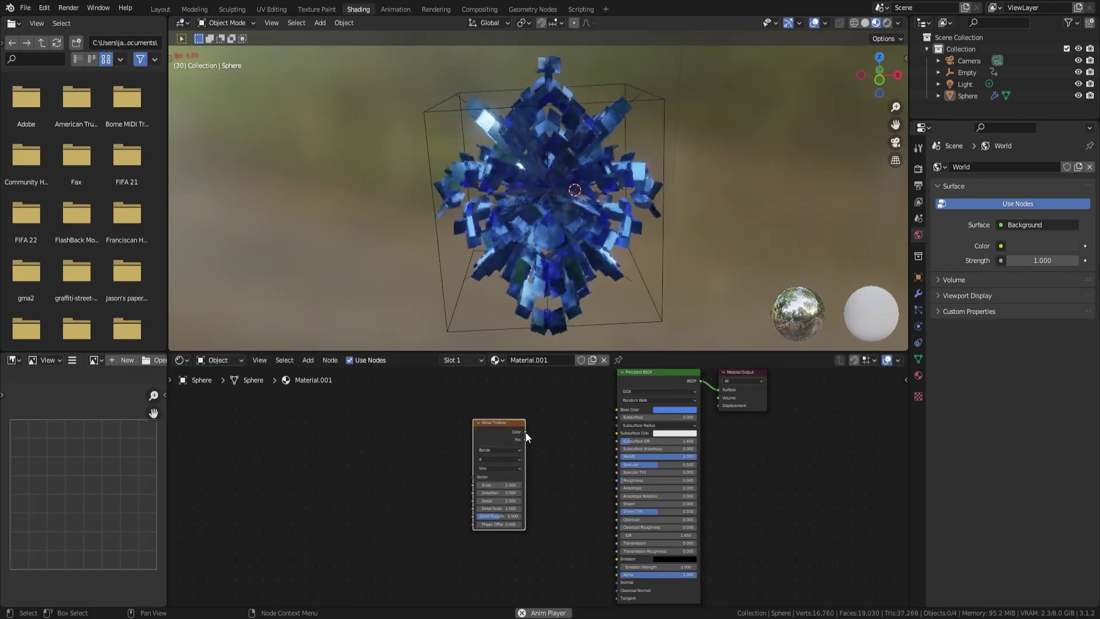
left_click_drag(526, 432, 617, 559)
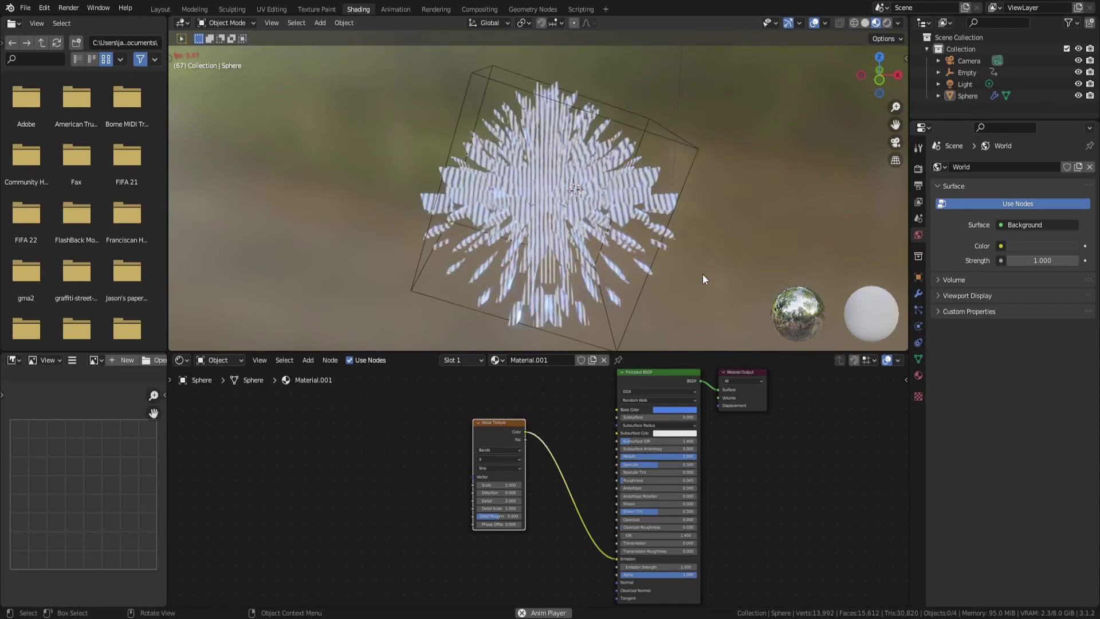
Set the Wave Texture Scale to 1.8, raise its detail, and distortion to 32.7
scroll(515, 466, "up", 1)
scroll(515, 468, "up", 2)
left_click(487, 484)
type("1.8")
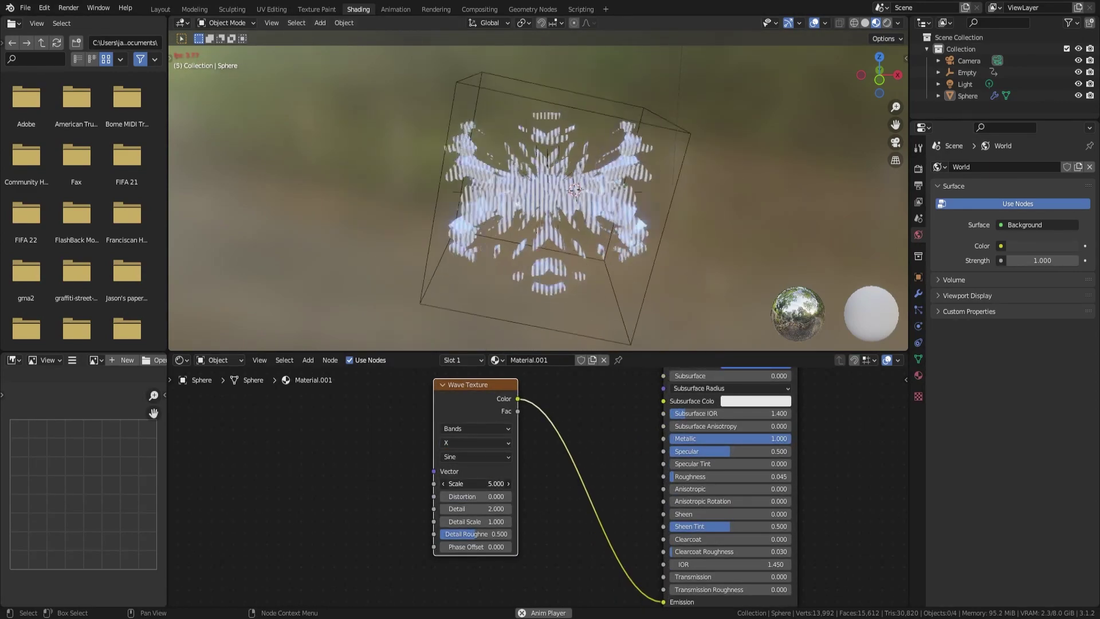
key("Return")
mouse_move(487, 509)
left_mouse_down()
mouse_move(493, 519)
mouse_move(447, 534)
mouse_move(508, 547)
left_mouse_up()
left_click_drag(475, 508, 504, 496)
left_click_drag(476, 546, 492, 546)
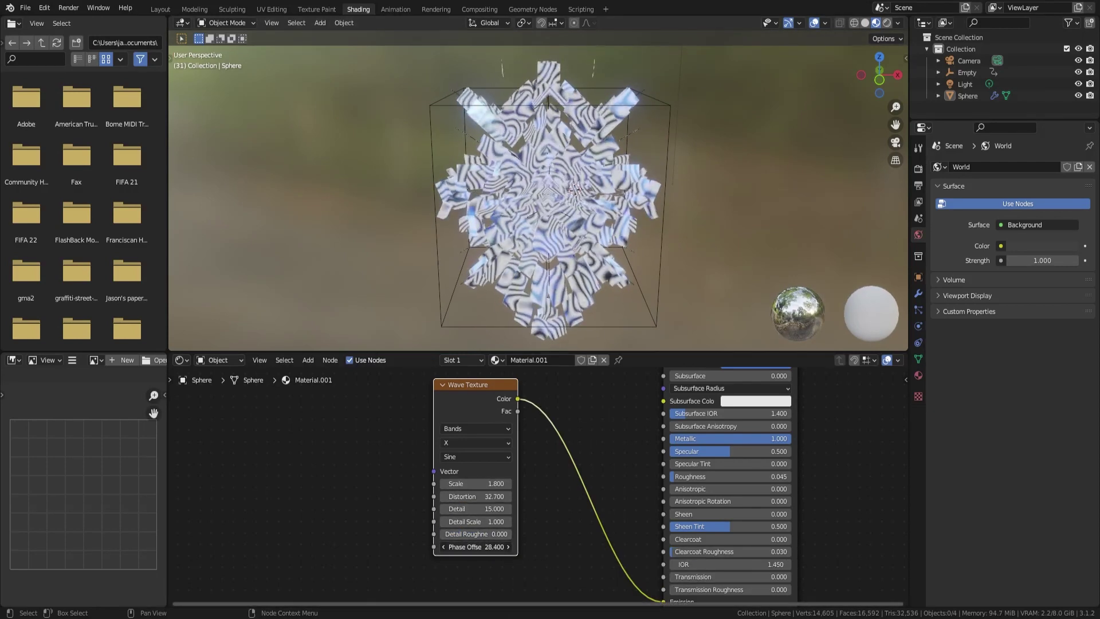
Change the wave type to Rings and link its Fac to Specular Tint
left_click(476, 428)
left_click(471, 454)
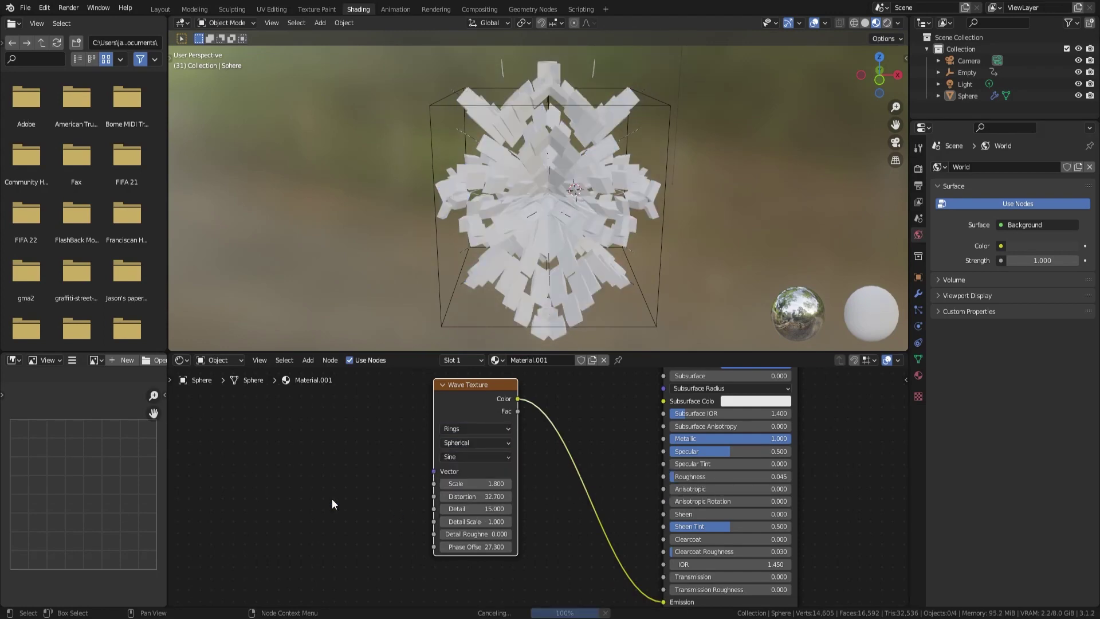
scroll(366, 439, "down", 1)
mouse_move(521, 439)
left_mouse_down()
mouse_move(638, 401)
mouse_move(609, 419)
mouse_move(627, 484)
left_mouse_up()
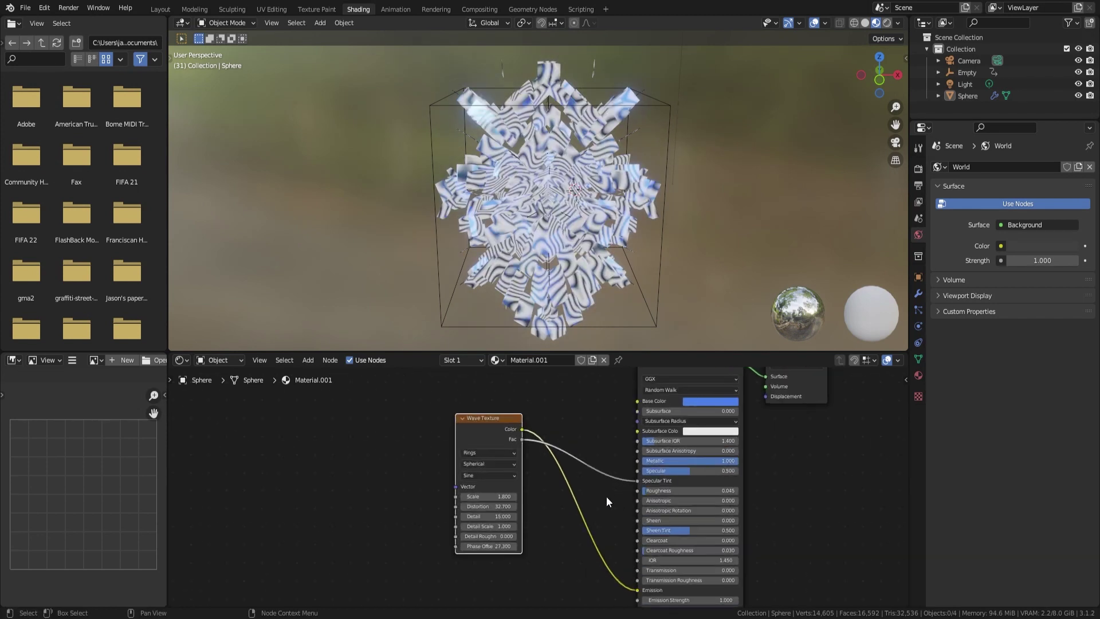
Give the BSDF green subsurface colour, Subsurface IOR 3.8, clearcoat 1, clearcoat roughness 1, sheen 0.577
left_click(696, 433)
left_click_drag(720, 334, 722, 367)
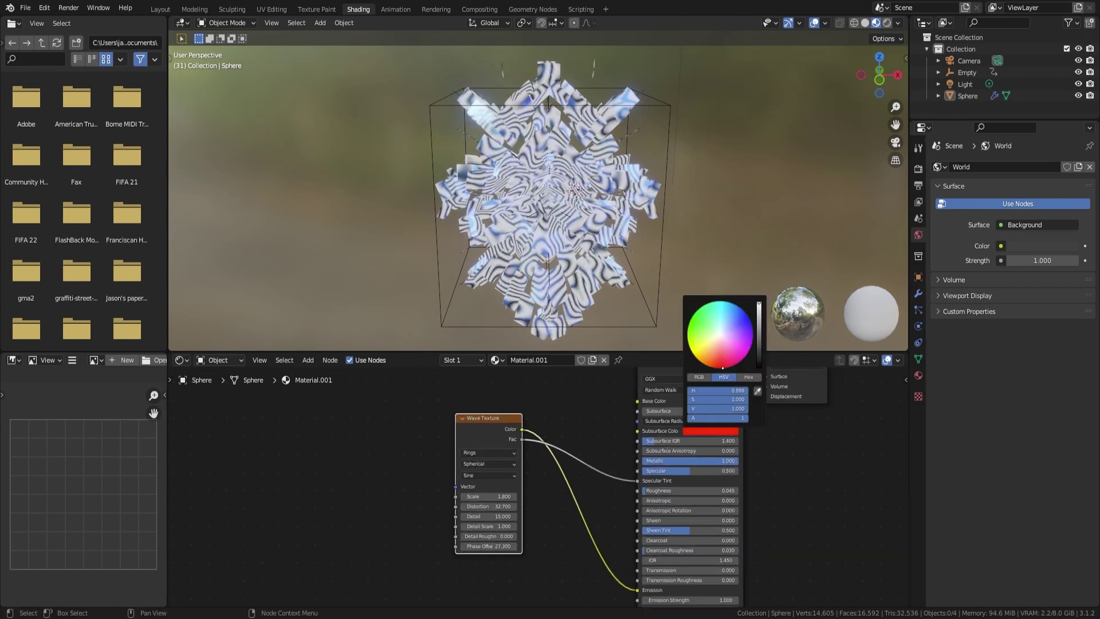
left_click_drag(716, 440, 739, 441)
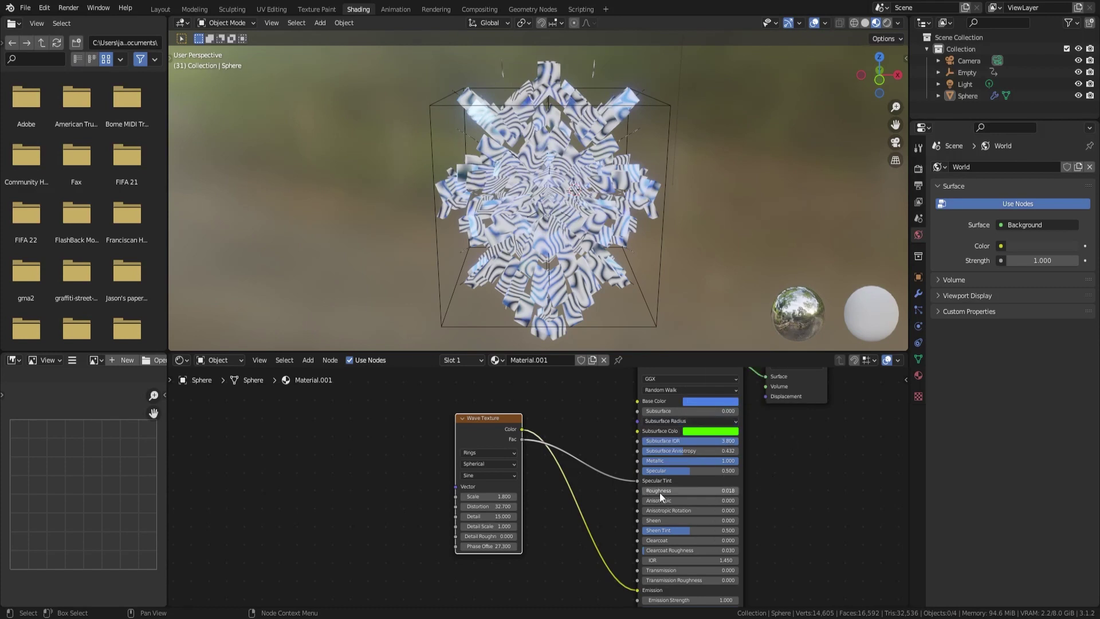
left_click_drag(682, 541, 722, 541)
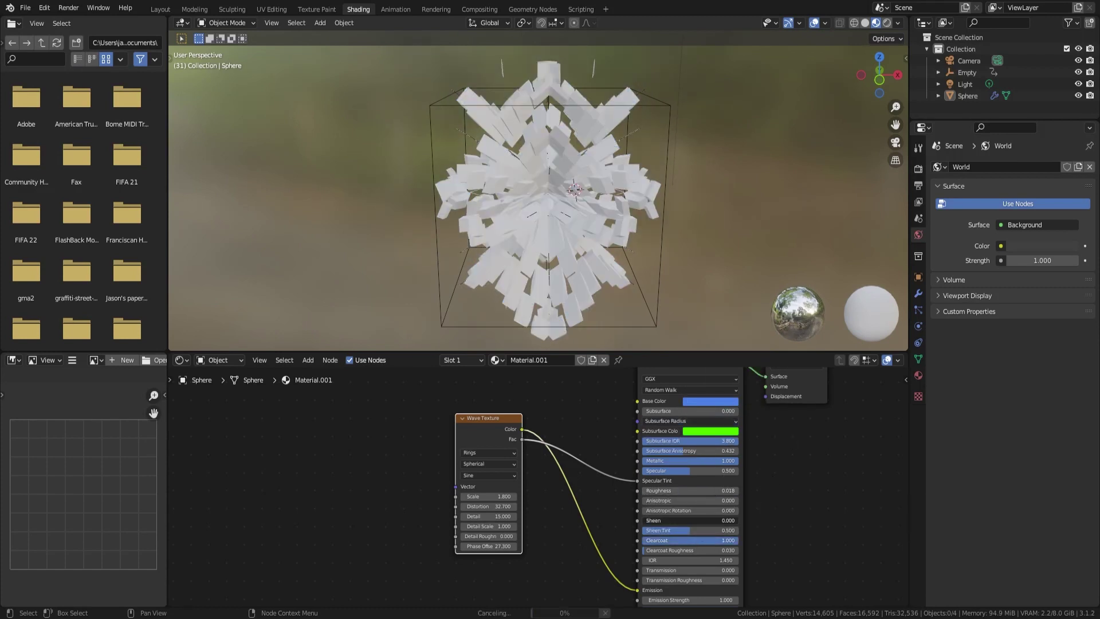
mouse_move(664, 521)
left_mouse_down()
mouse_move(698, 520)
mouse_move(738, 551)
left_mouse_up()
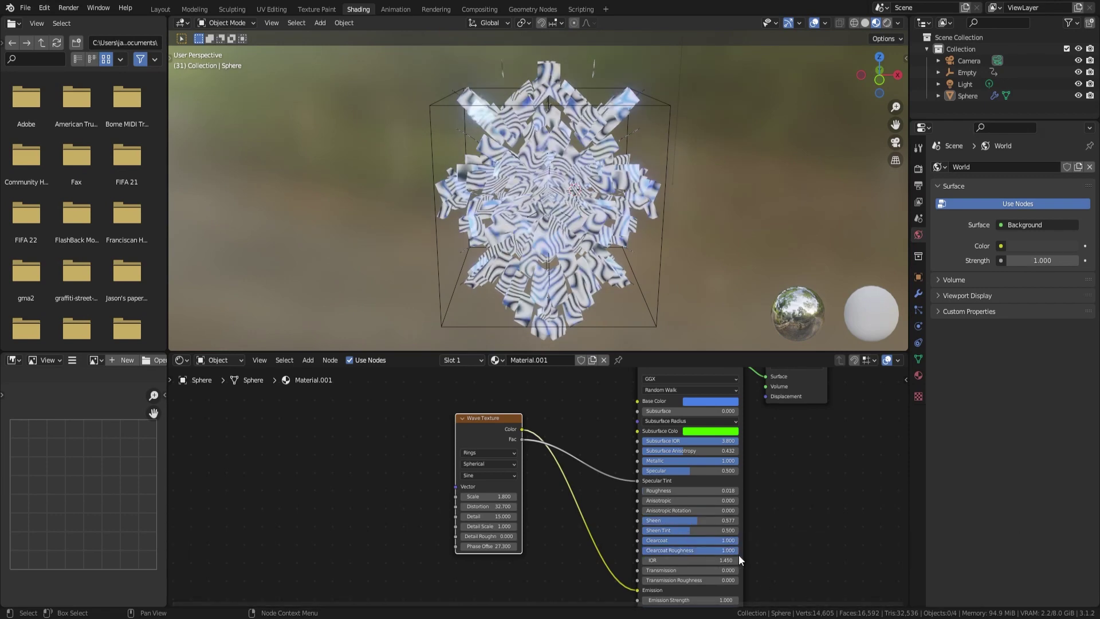
key("space")
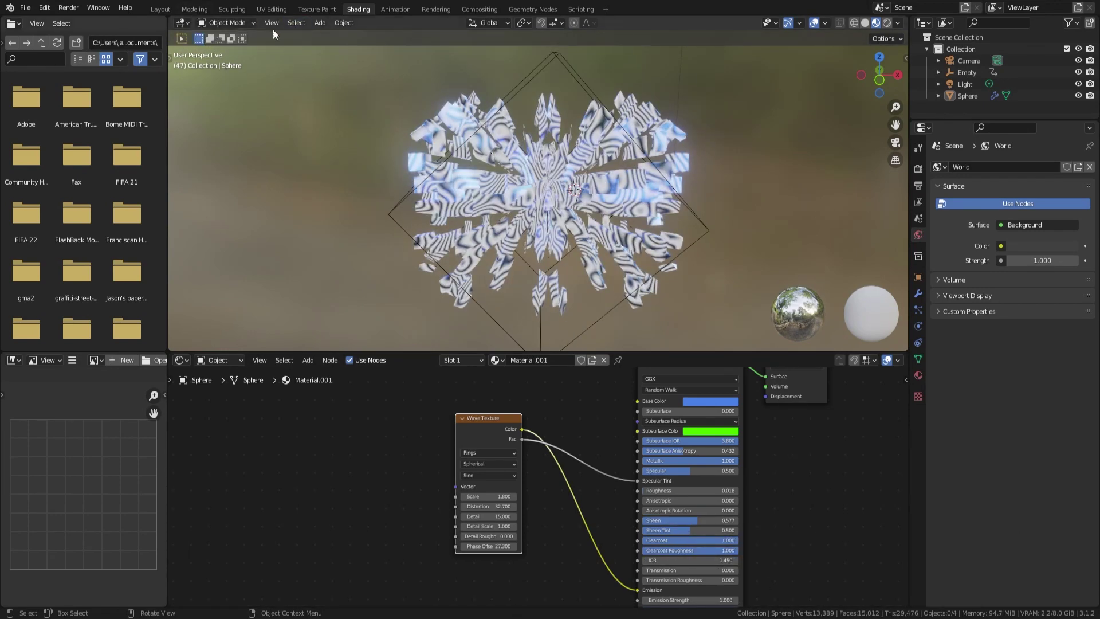
left_click(161, 9)
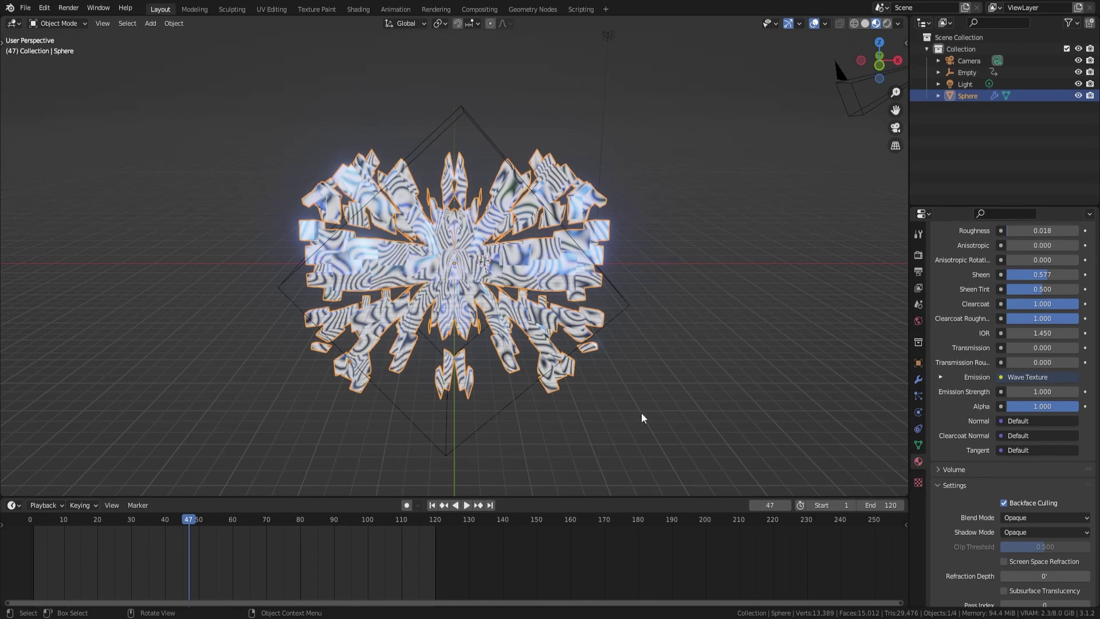
Try lowering the Marble displacement texture's turbulence, then undo the change
scroll(967, 527, "up", 7)
scroll(970, 525, "up", 3)
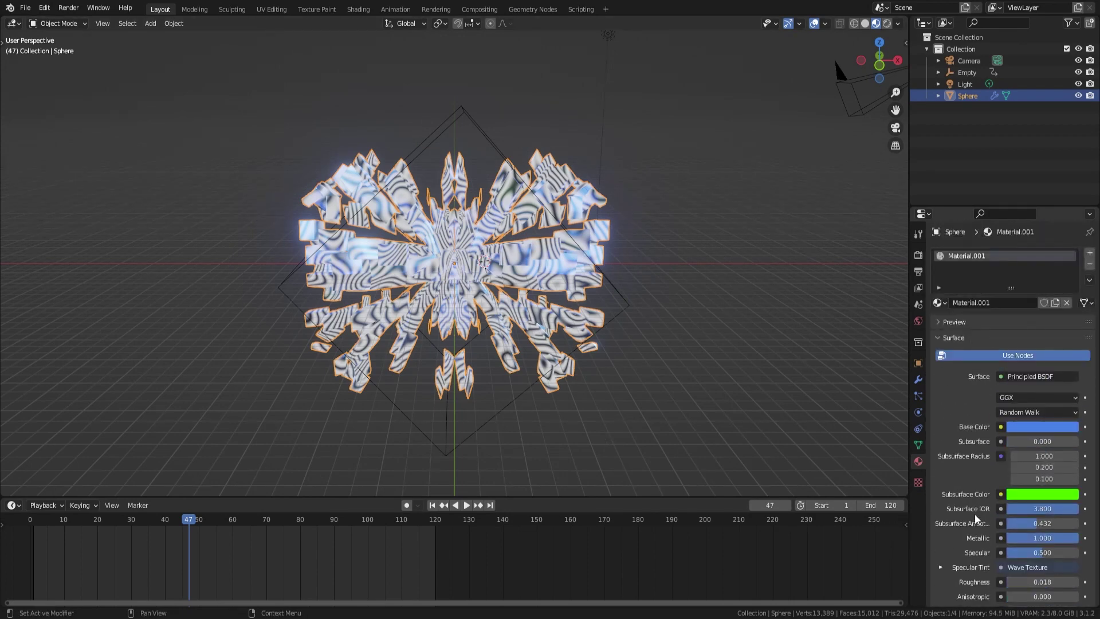
left_click(918, 482)
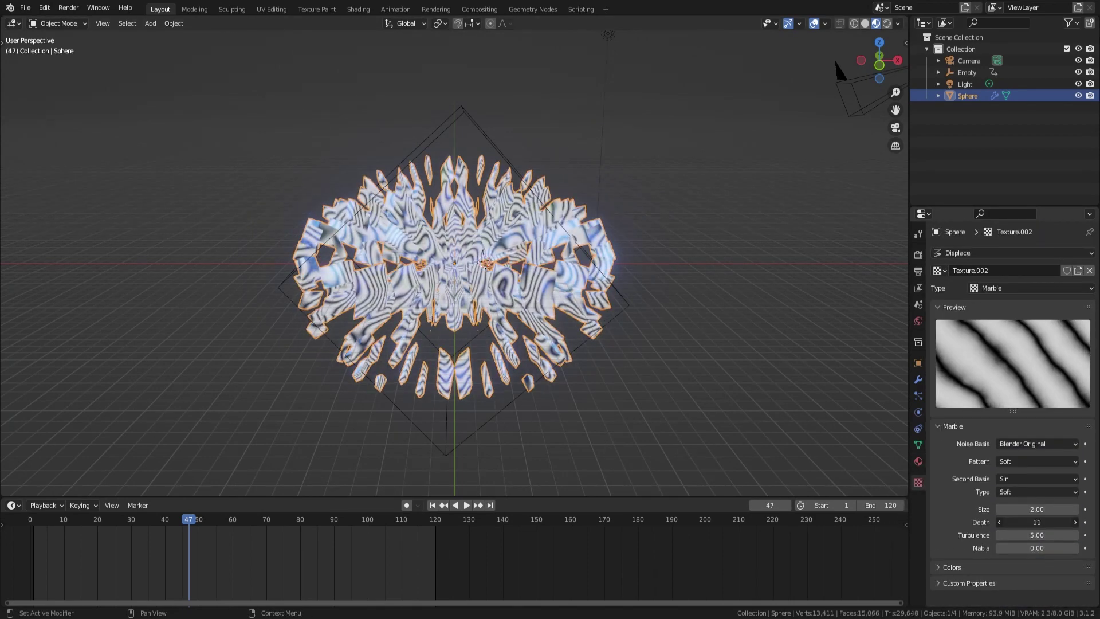
left_click_drag(1009, 535, 963, 534)
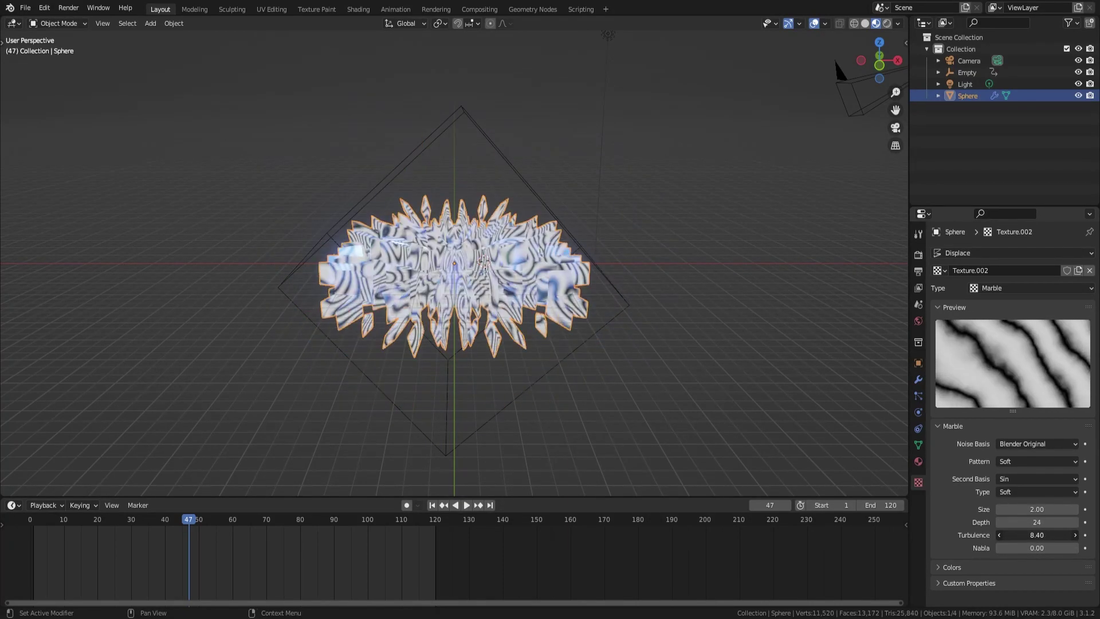
left_click_drag(1037, 535, 1015, 535)
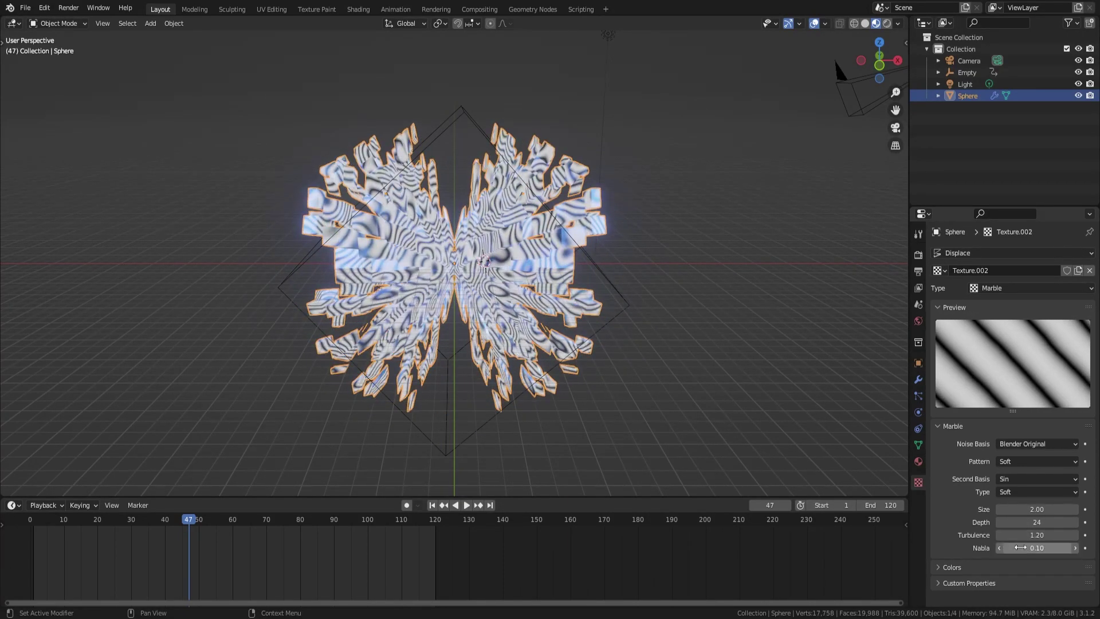
key("ctrl+z")
Expand the texture's Colors panel and enable its Color Ramp
left_click(941, 567)
scroll(941, 571, "down", 4)
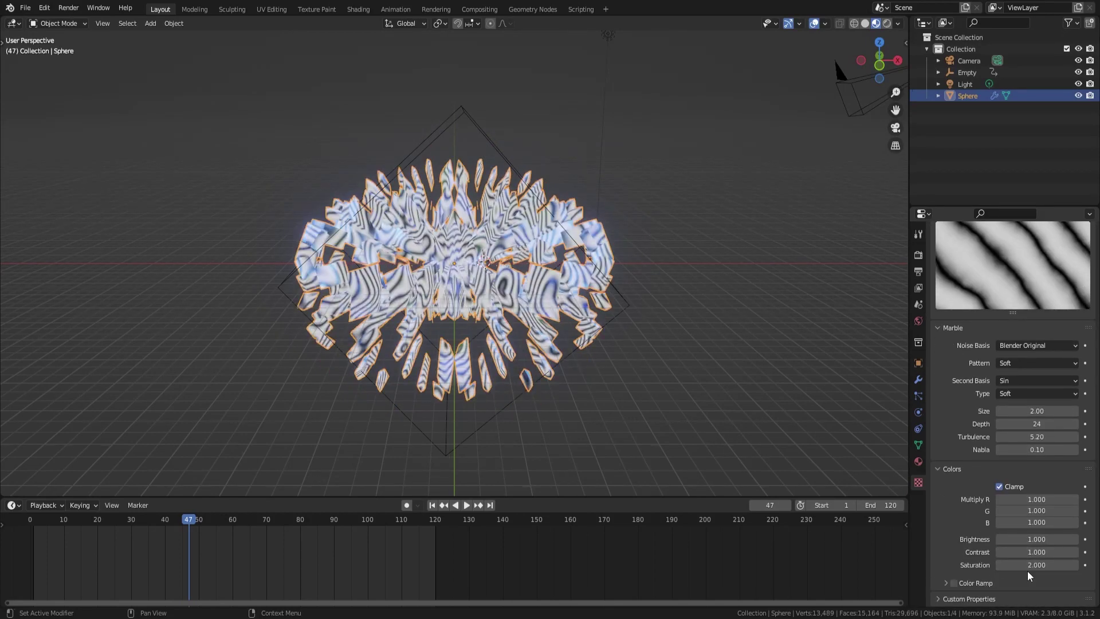
scroll(974, 562, "down", 1)
left_click(954, 561)
scroll(958, 565, "down", 2)
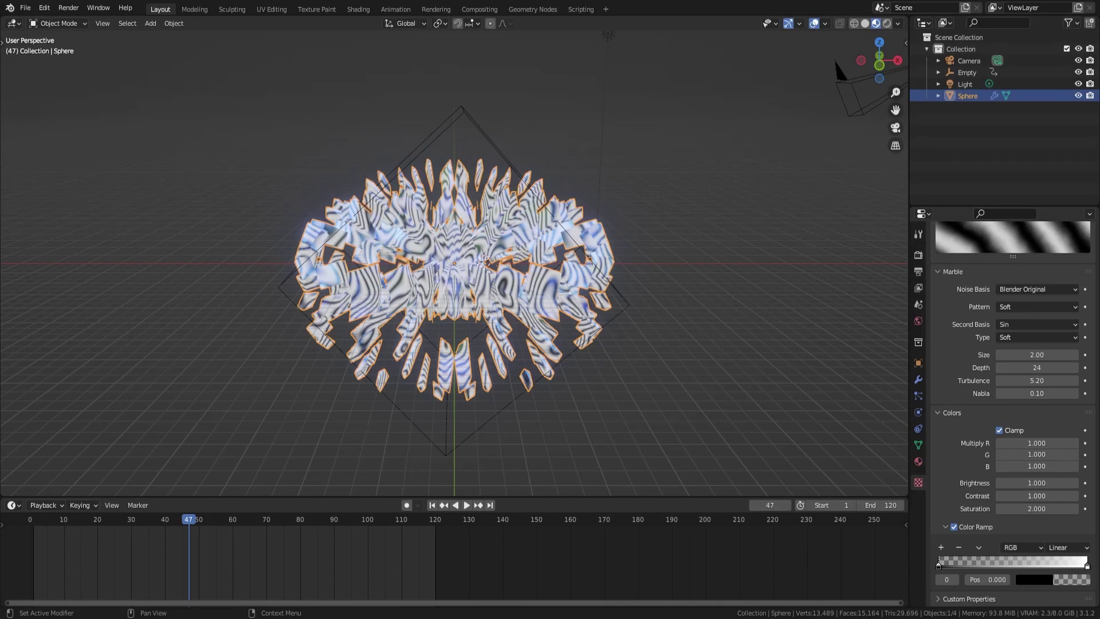
Try several noise bases before settling on Voronoi Crackle
key("alt+a")
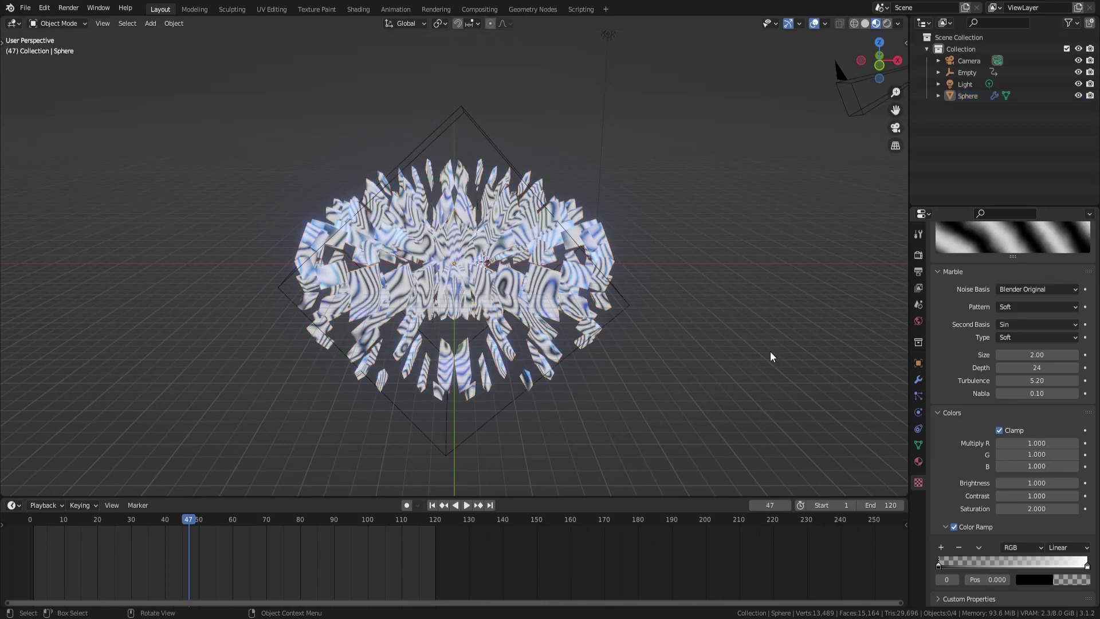
left_click(1037, 289)
left_click(1015, 418)
left_click(1037, 289)
left_click(1036, 319)
left_click(1037, 289)
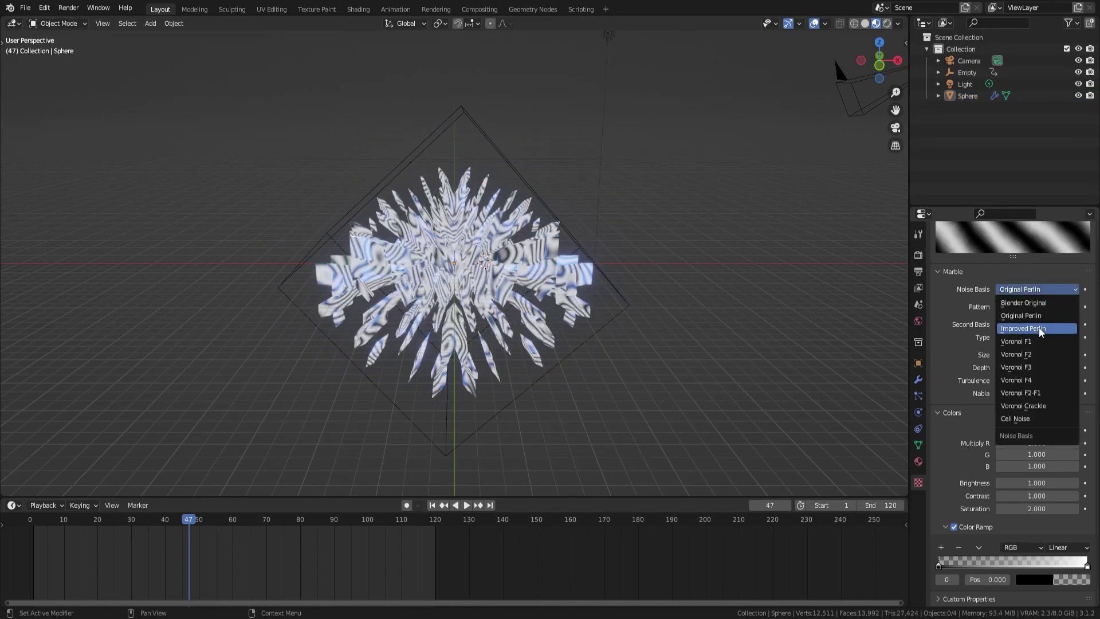
left_click(1039, 327)
left_click(1032, 288)
left_click(1026, 340)
left_click(1030, 289)
left_click(1037, 406)
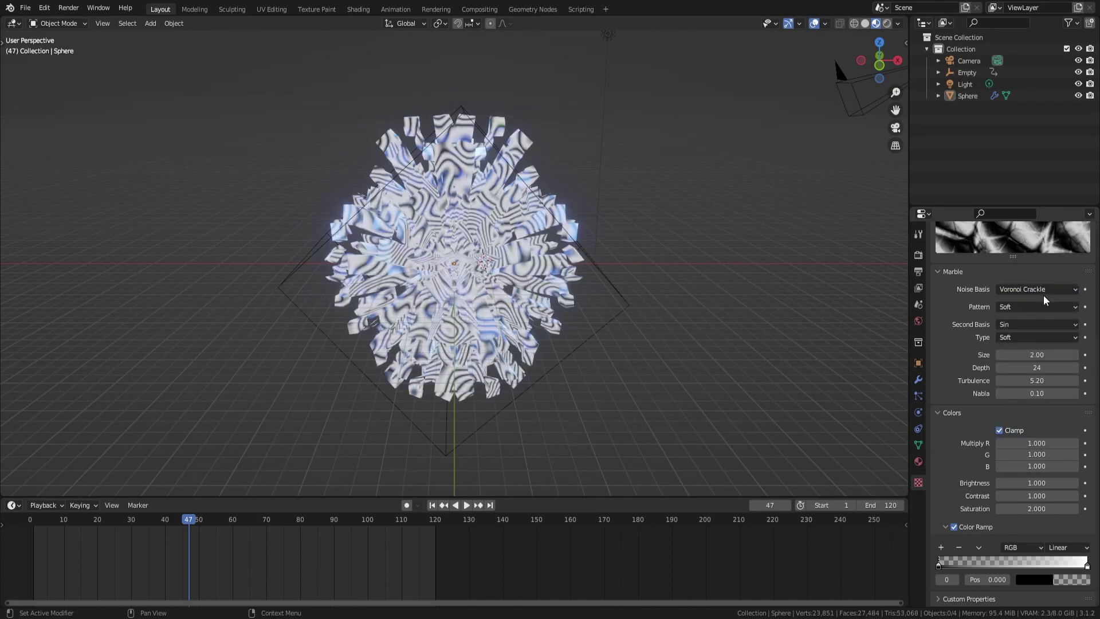
Set the Marble texture's turbulence to 0
left_click(466, 505)
type("0")
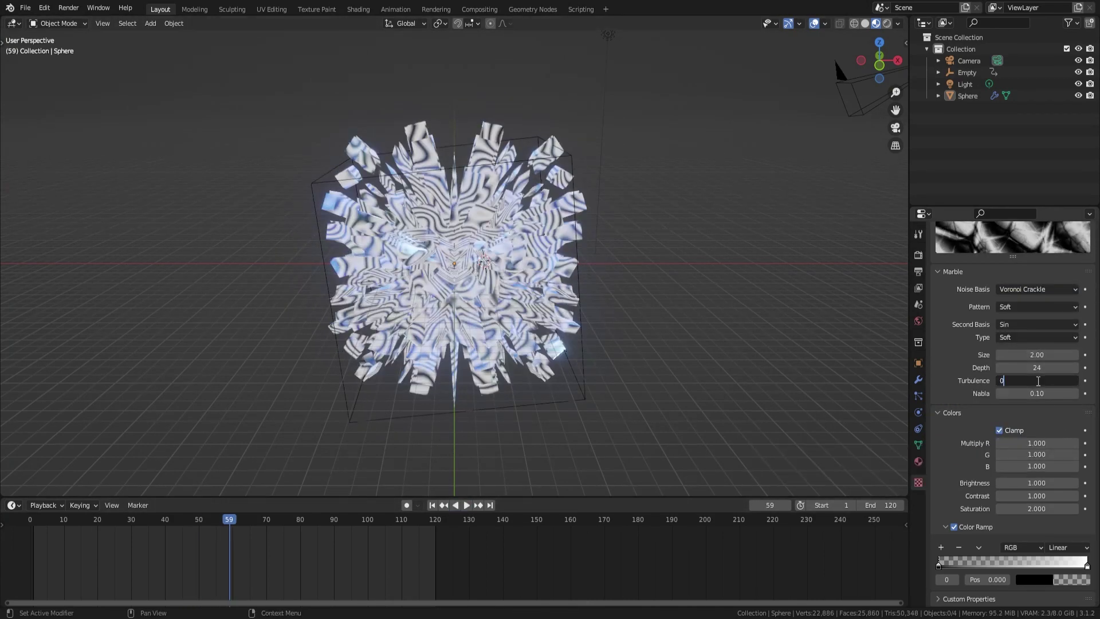
key("Return")
left_click(967, 96)
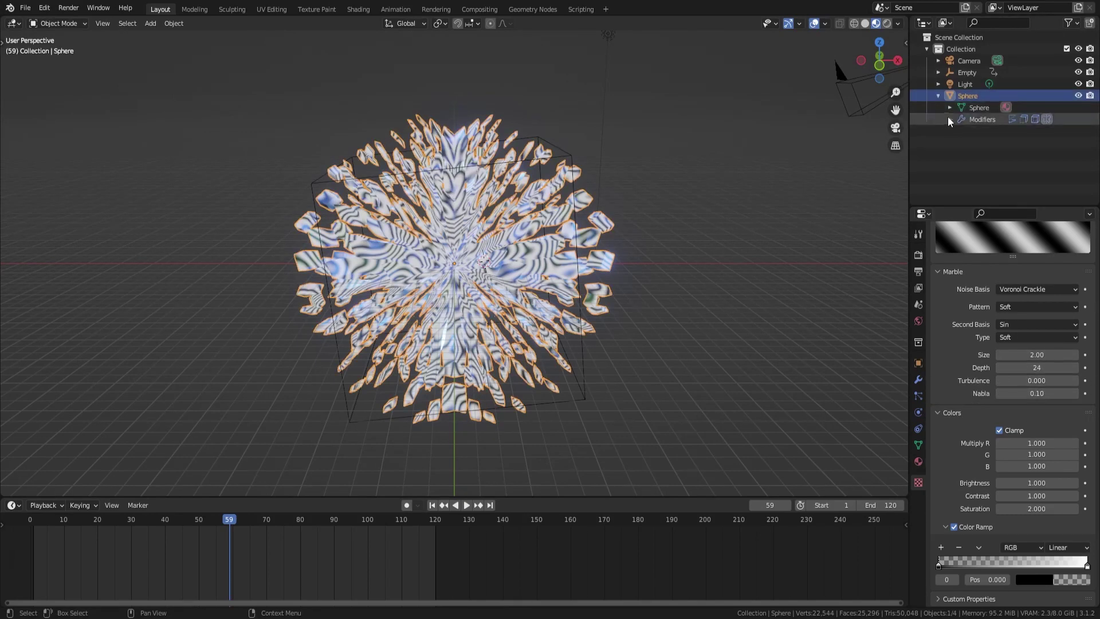
Set the emission Wave Texture Scale to 1 in Material.001's settings
left_click(949, 107)
left_click(999, 119)
scroll(952, 485, "down", 5)
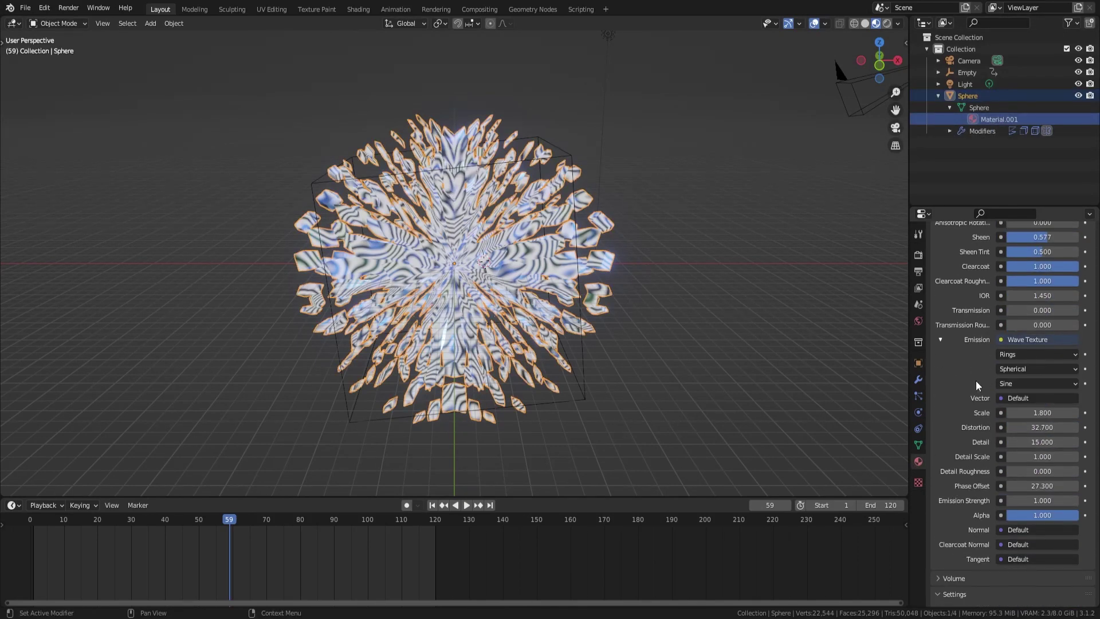
left_click(1043, 413)
type("1")
key("Return")
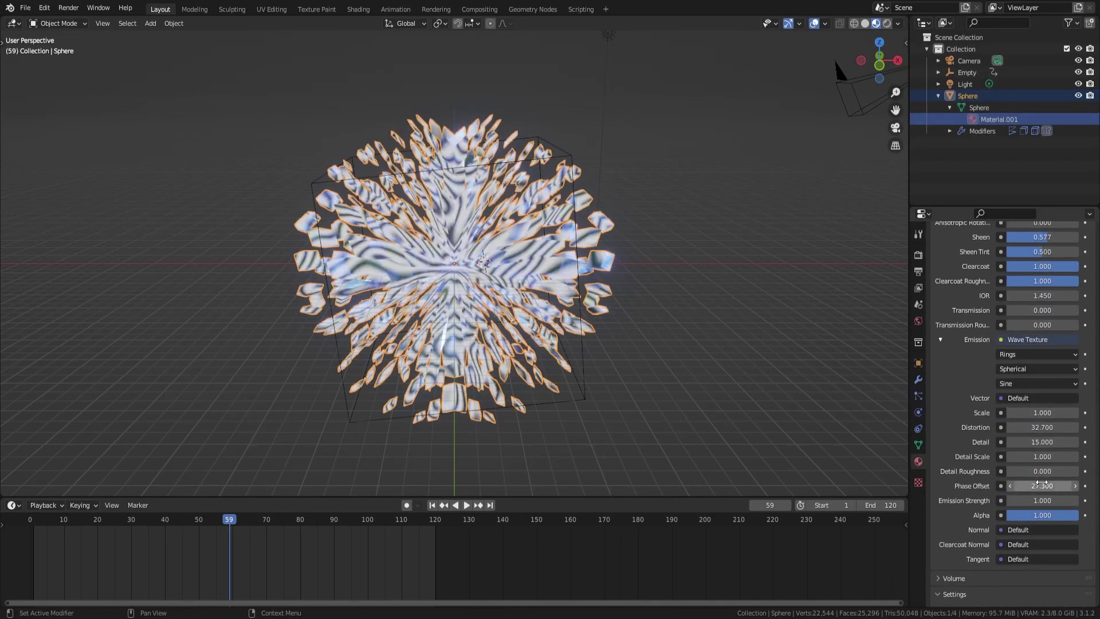
Reduce the wave distortion to 17.5 and play the animation
mouse_move(1042, 427)
left_mouse_down()
mouse_move(1020, 427)
mouse_move(1066, 456)
mouse_move(1043, 497)
mouse_move(1009, 485)
left_mouse_up()
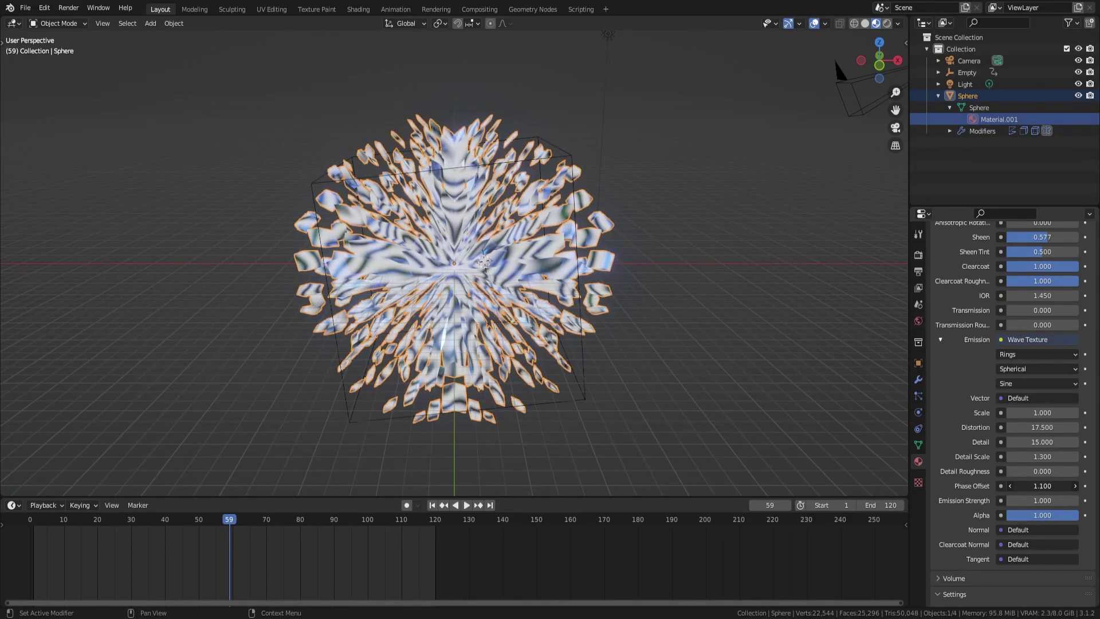
key("shift+Left")
left_click(465, 505)
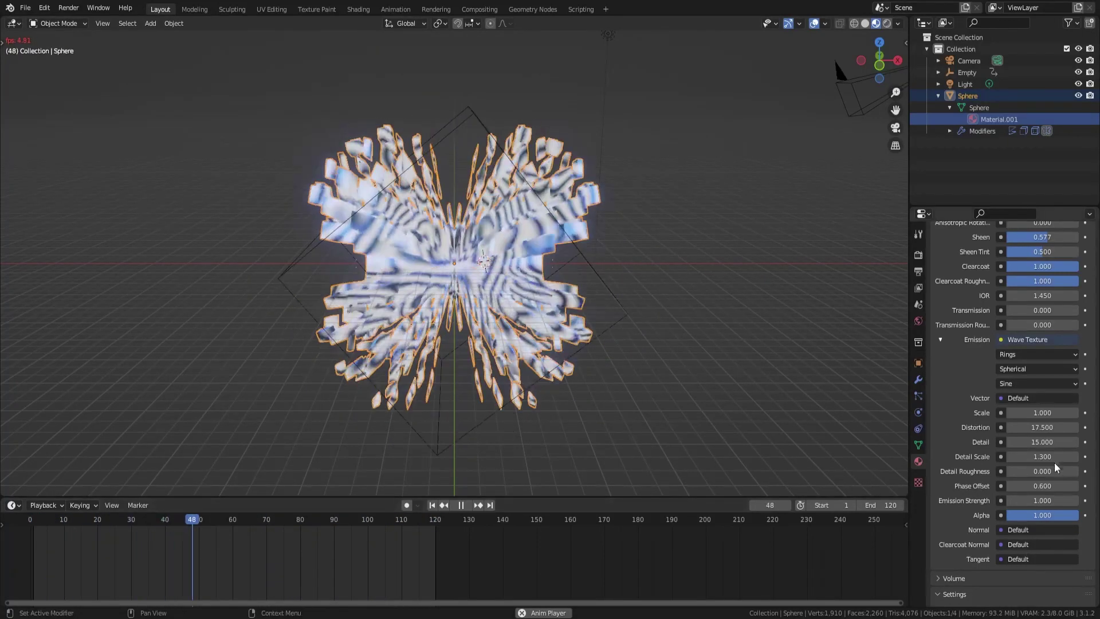
Keyframe the Wave Texture Phase Offset at 0 on frame 1
left_click(1042, 486)
key("Return")
key("space")
left_click(36, 527)
key("space")
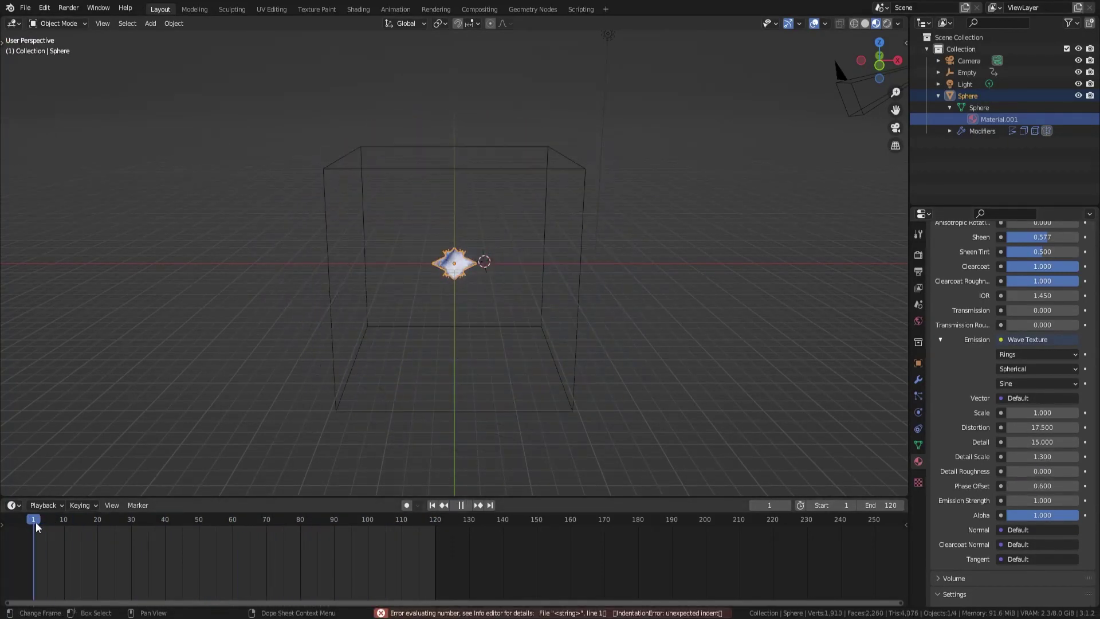
left_click(1052, 486)
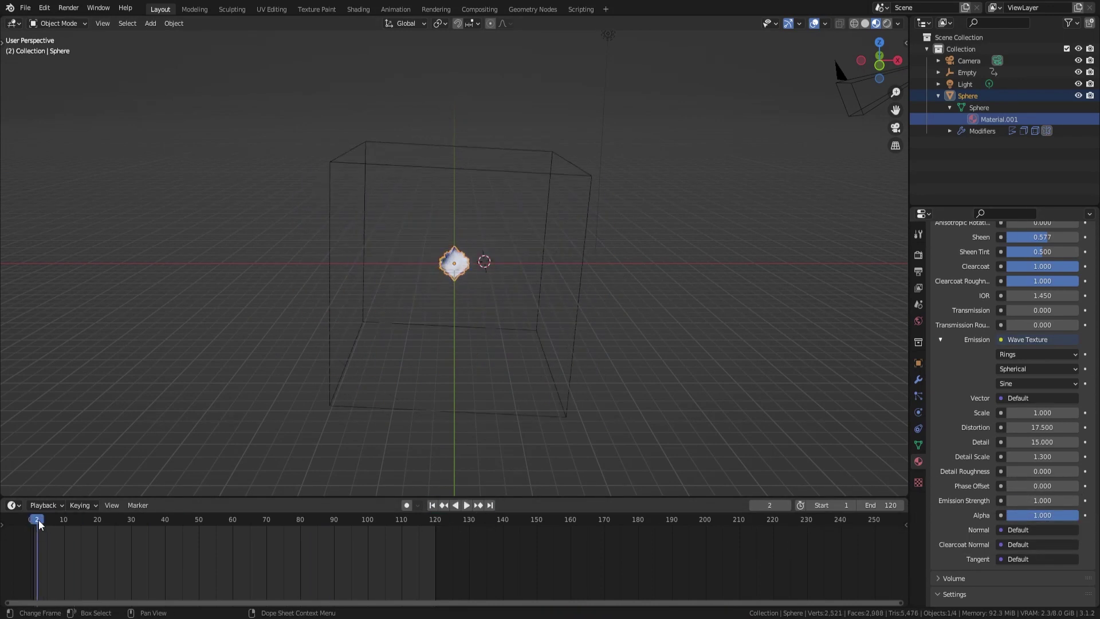
key("i")
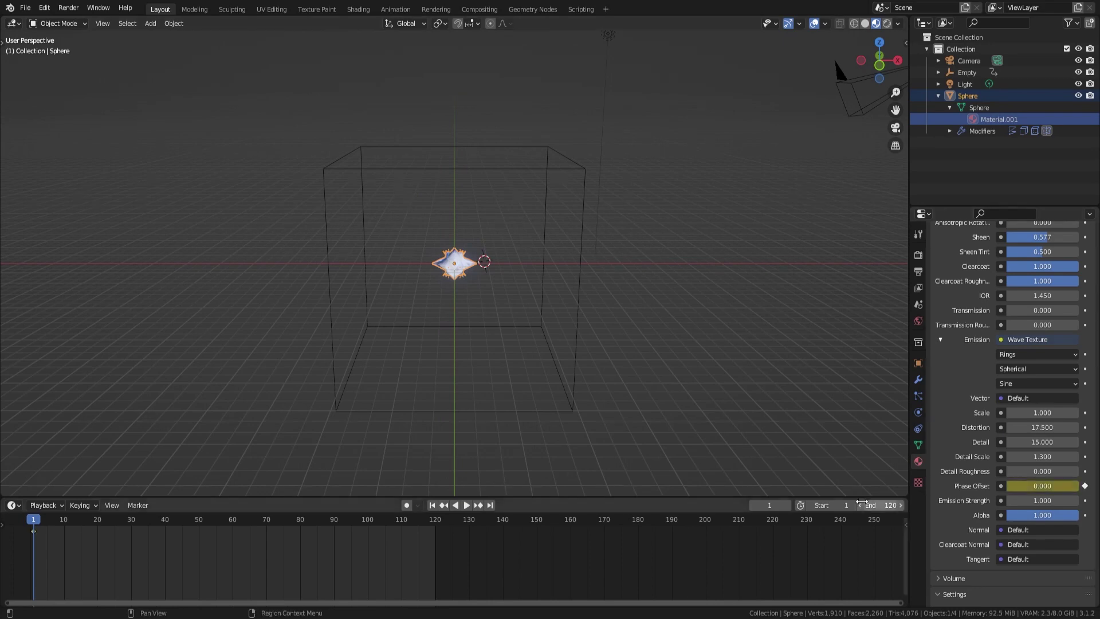
Keyframe Phase Offset 121 at frame 121 and preview the animation through the camera
left_click(1045, 486)
type("121")
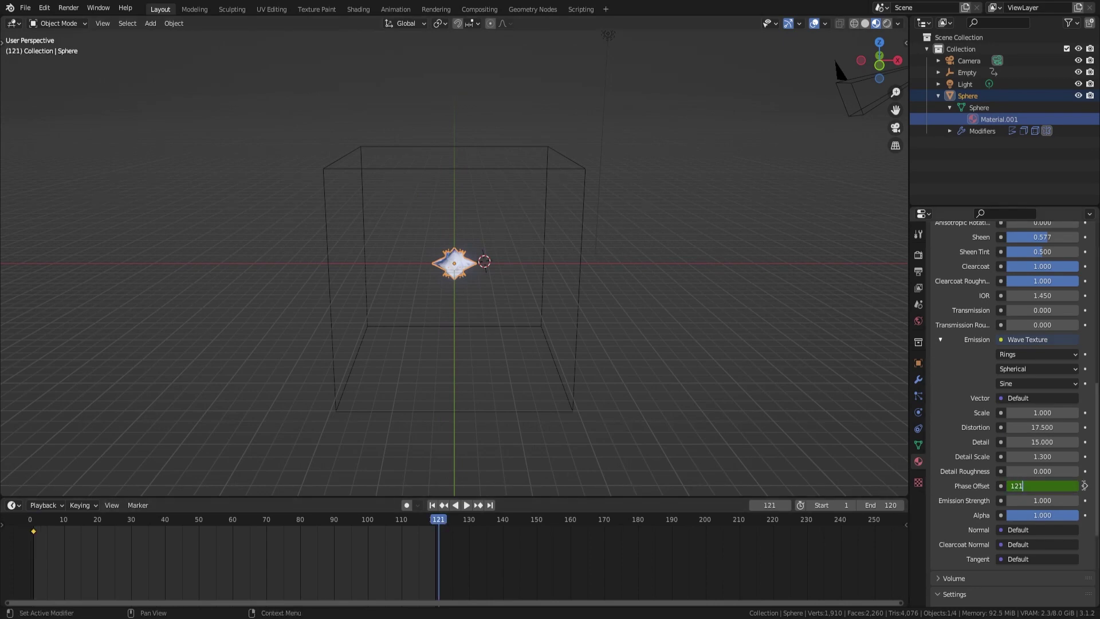
key("Return")
key("i")
key("space")
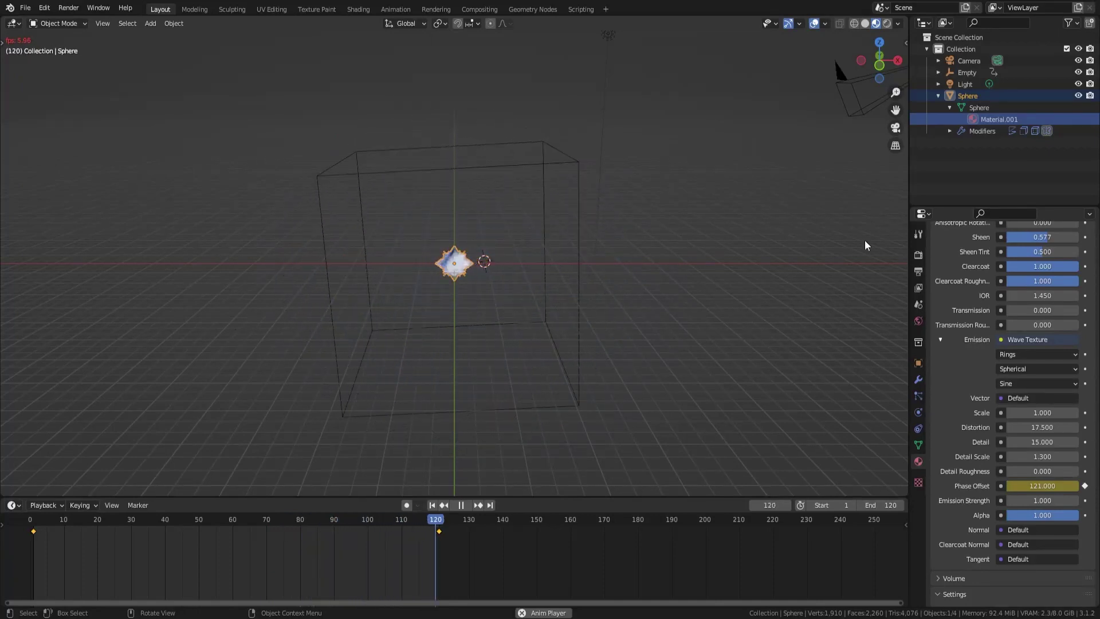
key("KP_0")
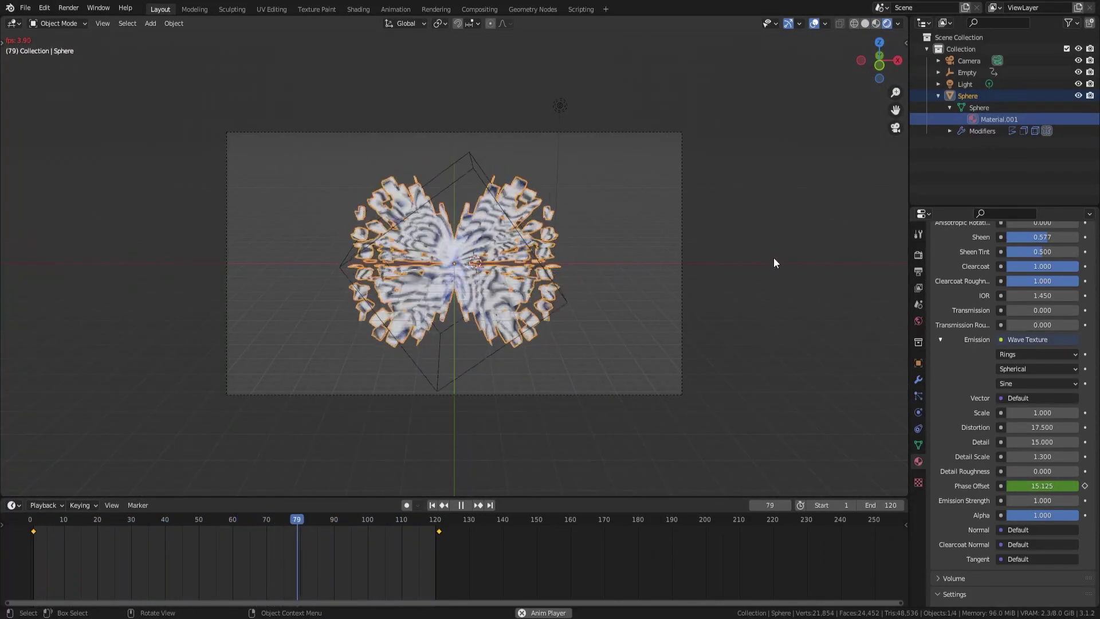
key("space")
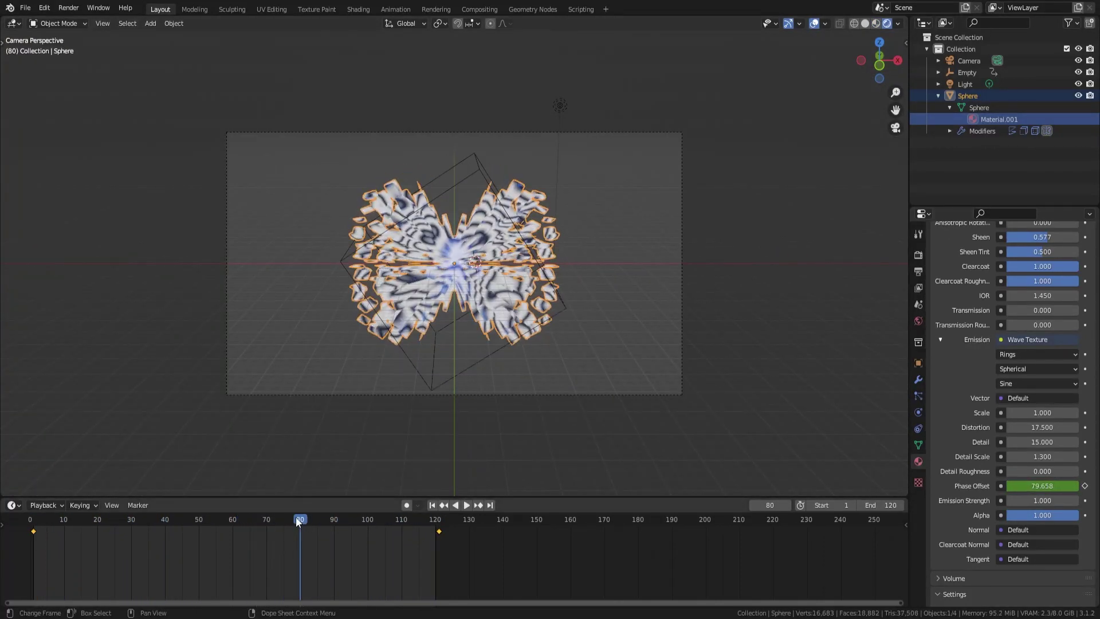
Add a second Solidify modifier to the sphere with near-zero offset and even thickness
left_click_drag(298, 520, 222, 519)
left_click(794, 421)
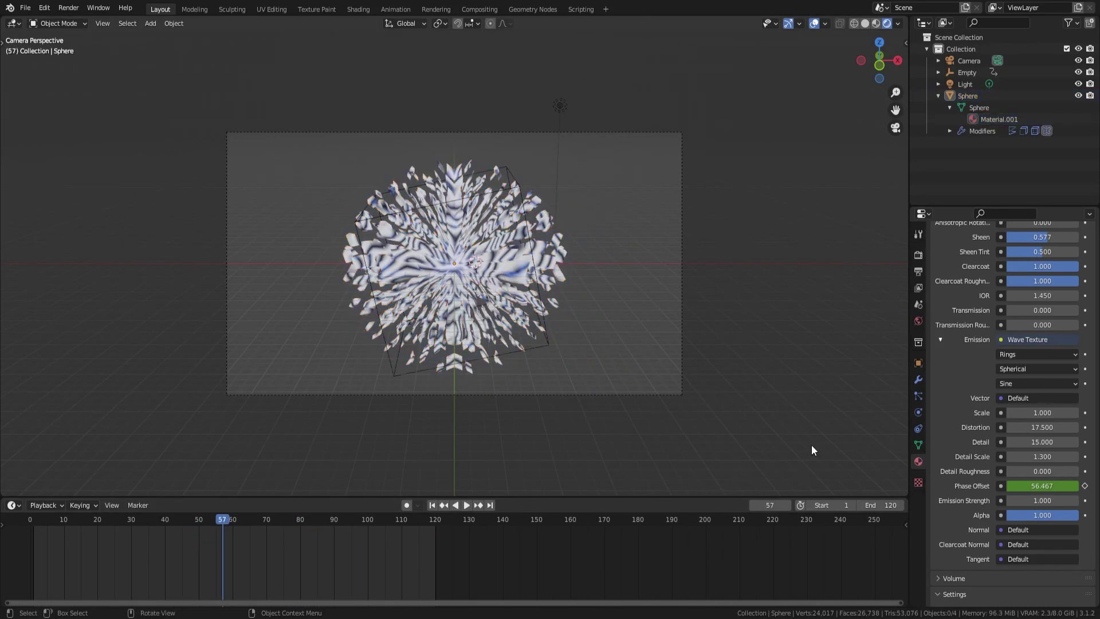
scroll(971, 336, "up", 10)
left_click(919, 379)
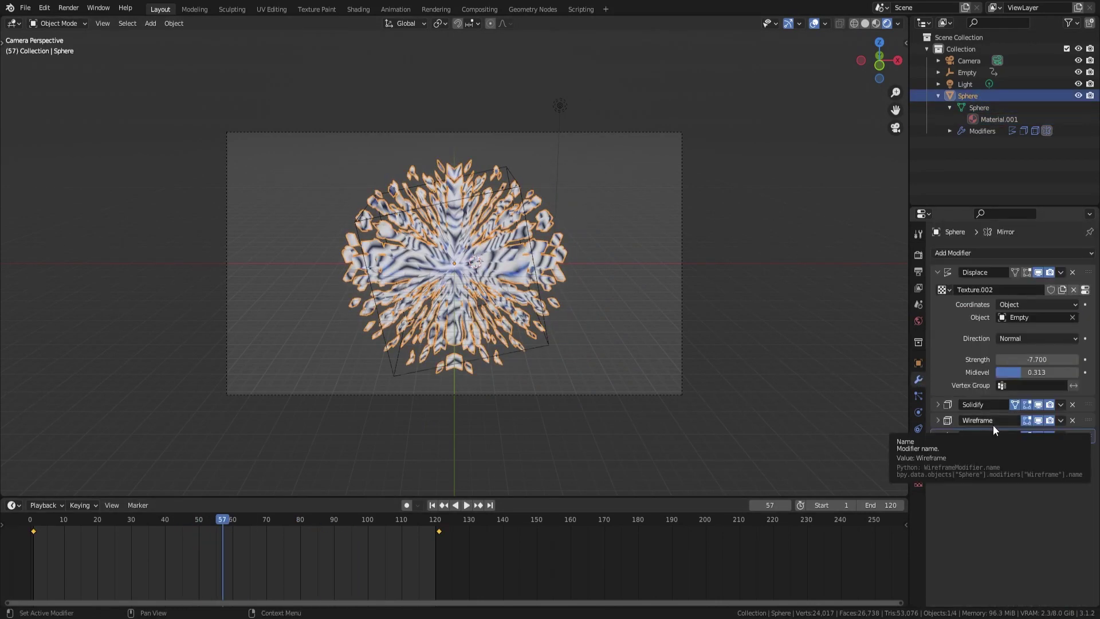
left_click(1043, 256)
left_click(870, 453)
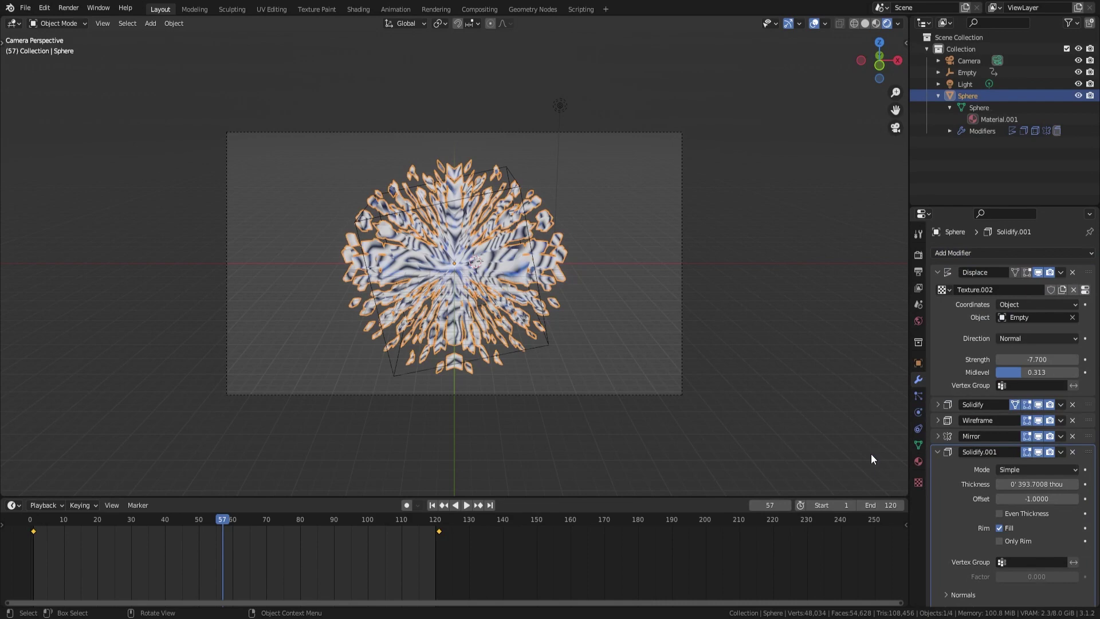
mouse_move(1037, 498)
left_mouse_down()
mouse_move(1060, 499)
mouse_move(1029, 475)
left_mouse_up()
left_click(999, 514)
Switch the new Solidify to Complex mode and bring its offset closer to zero
left_click(1031, 470)
left_click(1029, 483)
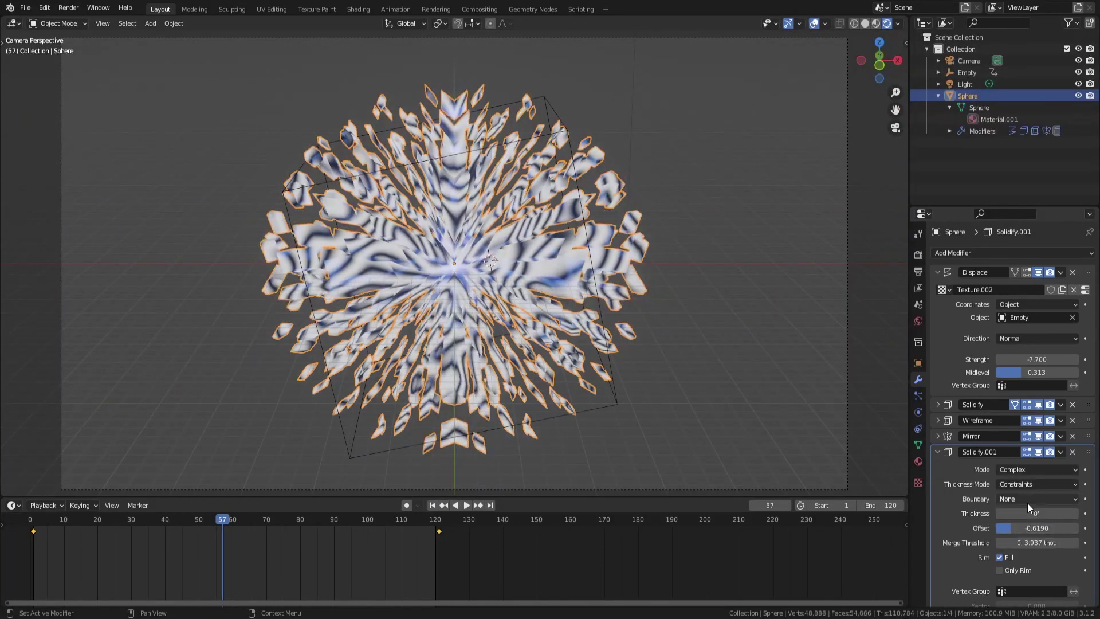
mouse_move(1037, 542)
left_mouse_down()
mouse_move(1055, 543)
mouse_move(1027, 528)
left_mouse_up()
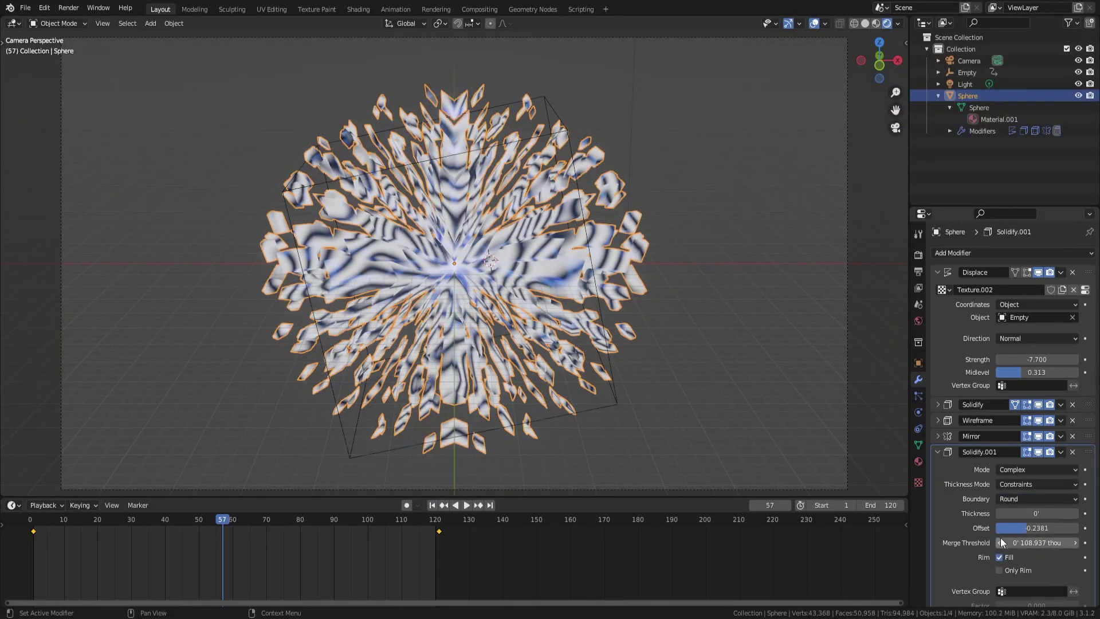
left_click_drag(242, 518, 348, 520)
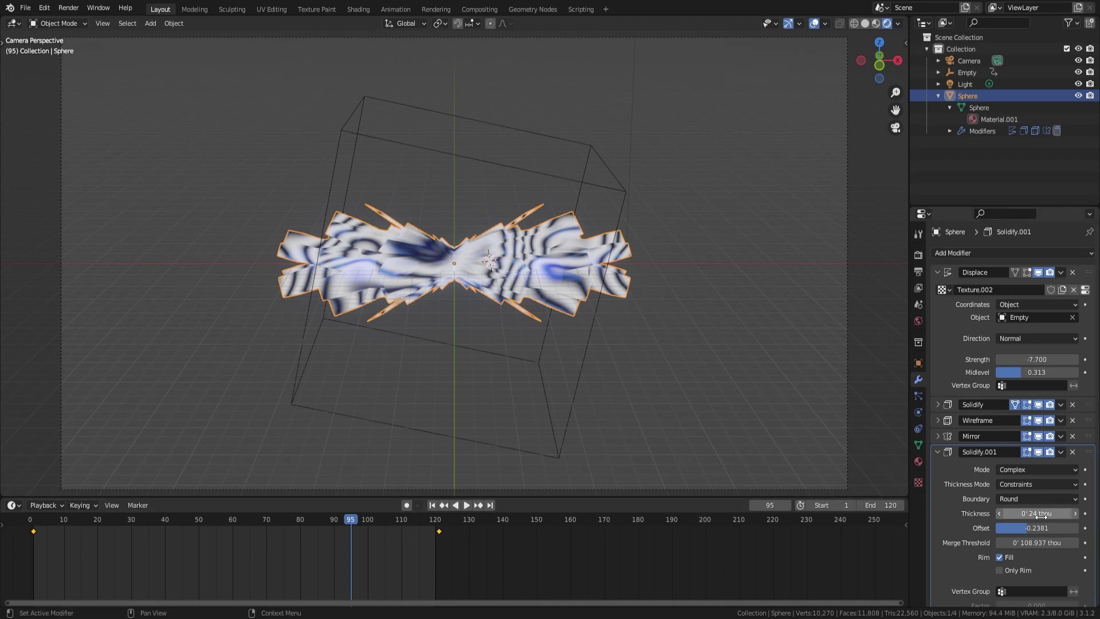
scroll(1031, 429, "down", 3)
scroll(1031, 401, "up", 3)
Set the Displace direction to RGB to XYZ, play the animation and view through the camera
left_click(1020, 338)
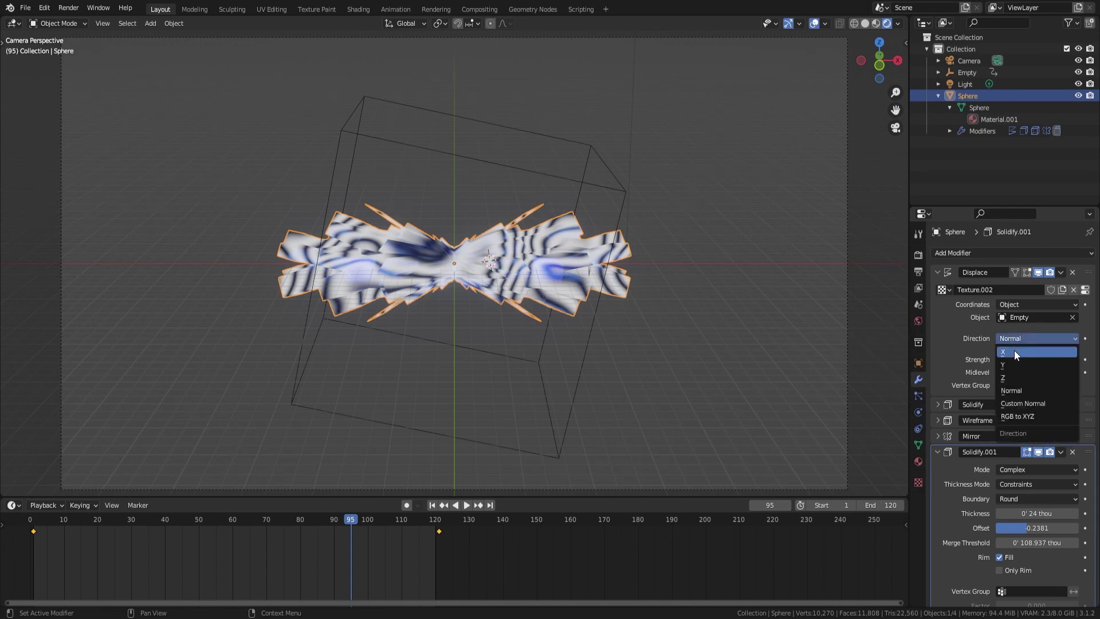
left_click(1026, 338)
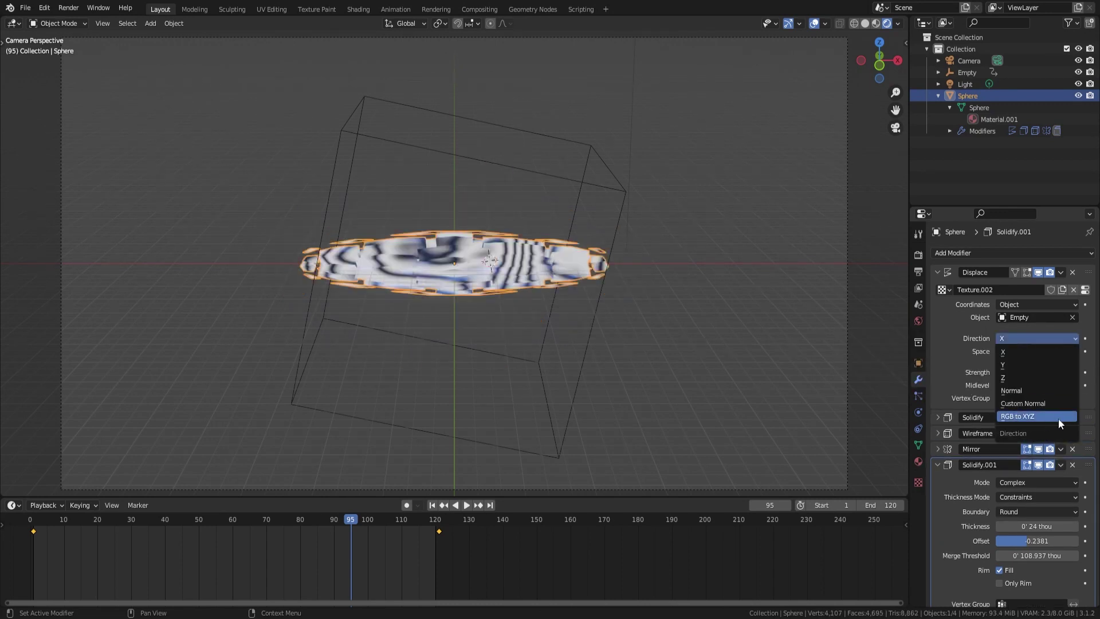
left_click(1057, 418)
left_click(466, 505)
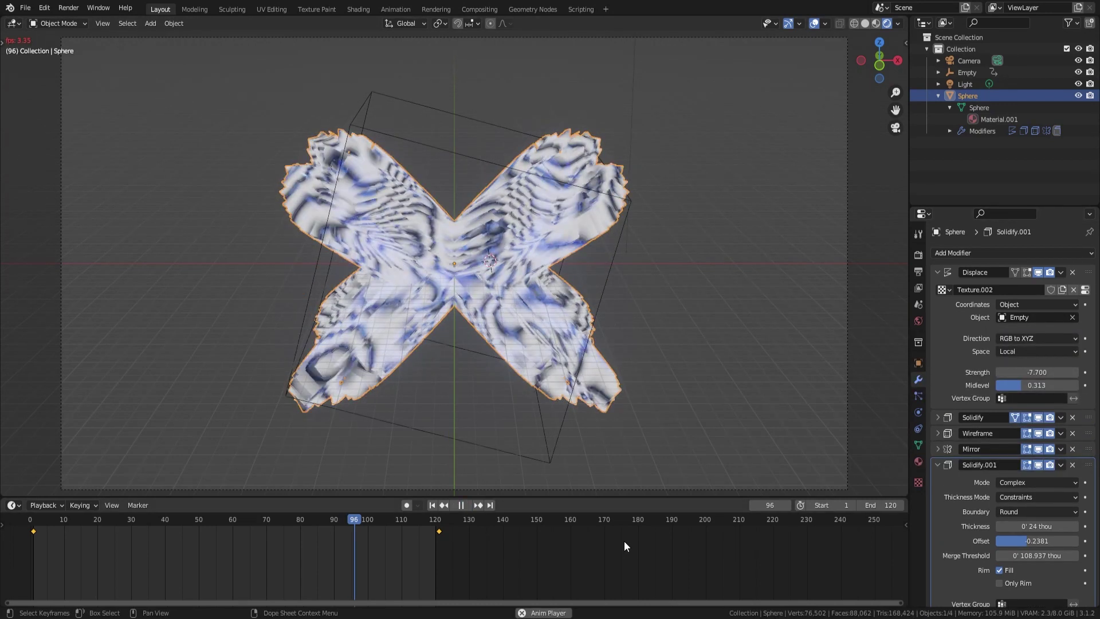
left_click(737, 361)
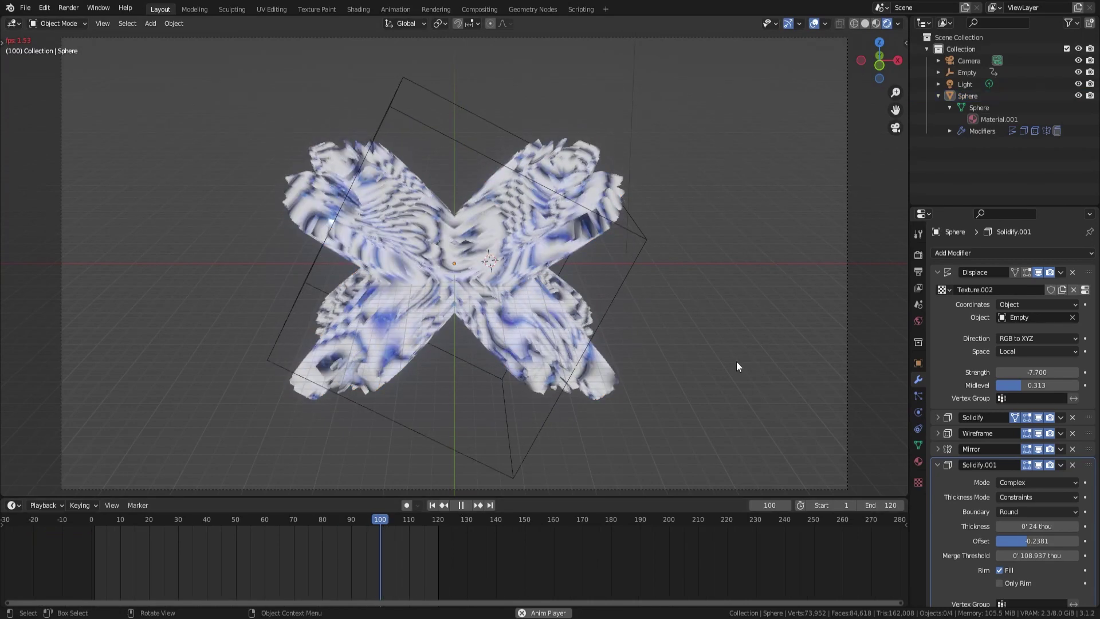
key("KP_0")
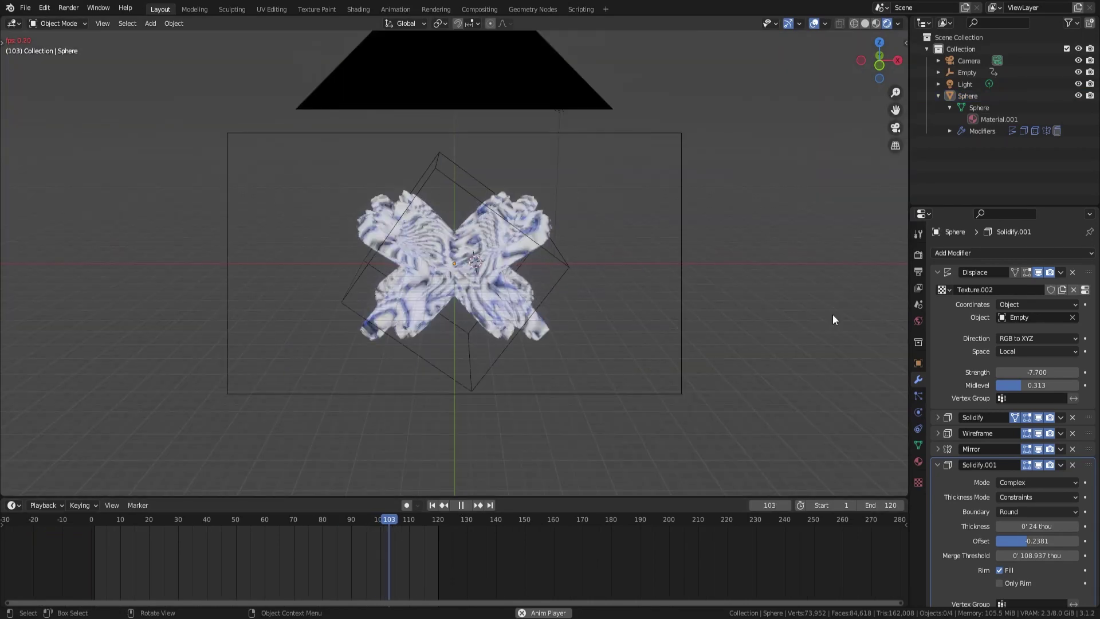
Delete the light and stop the animation playback
left_click(966, 84)
key("Delete")
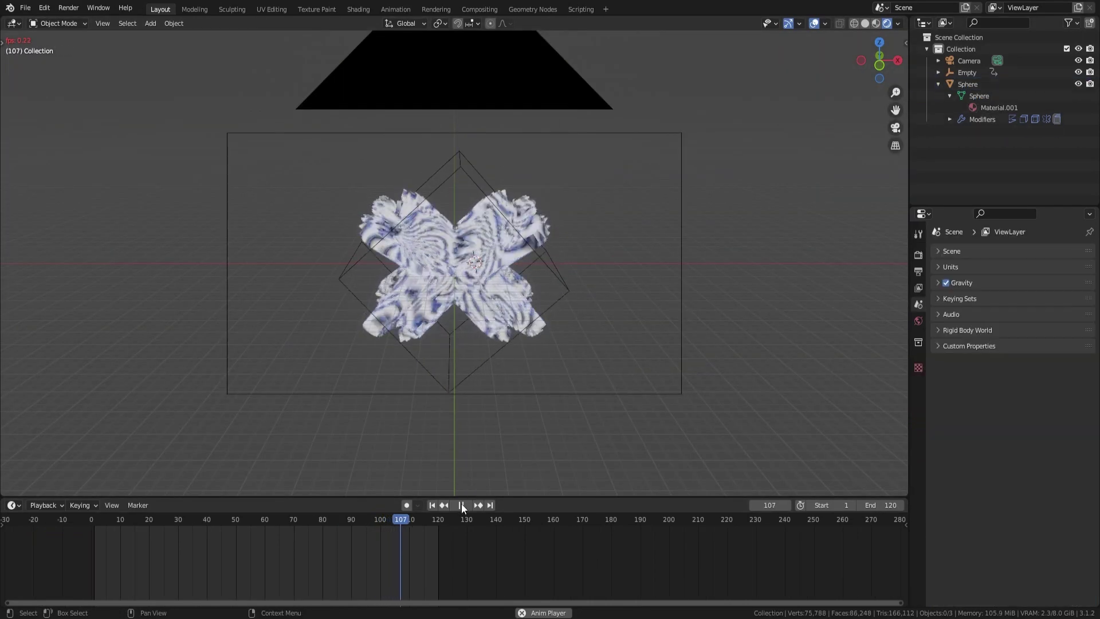
left_click(462, 505)
left_click(938, 84)
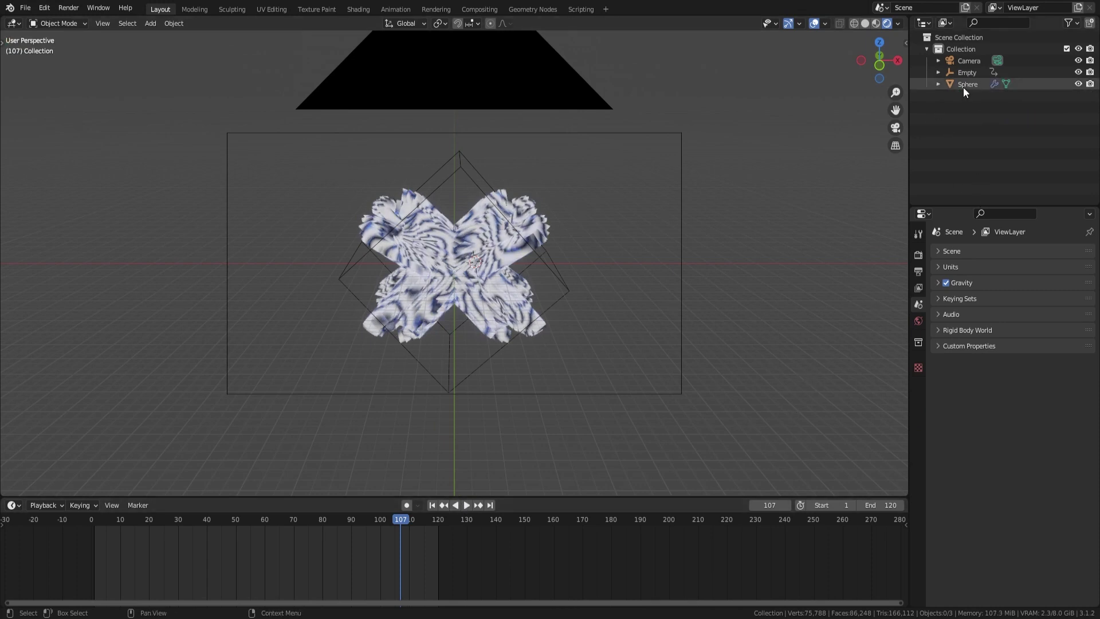
Scale the Empty to an inverted size of about -8.6 and apply its scale
left_click(971, 71)
scroll(620, 377, "up", 3)
key("s")
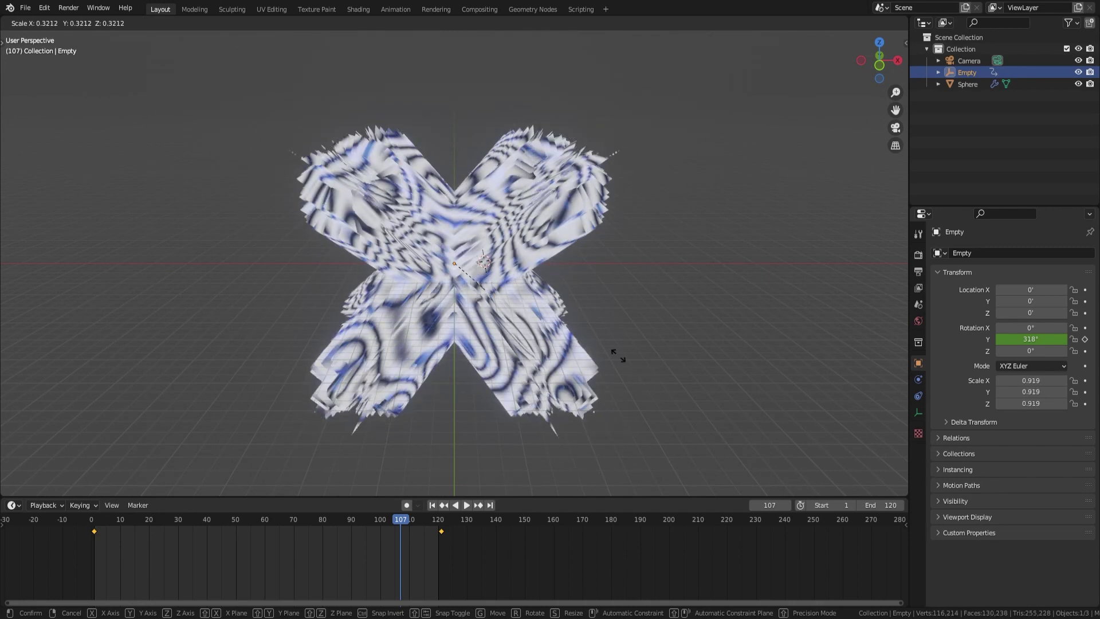
left_click(208, 411)
key("ctrl+a")
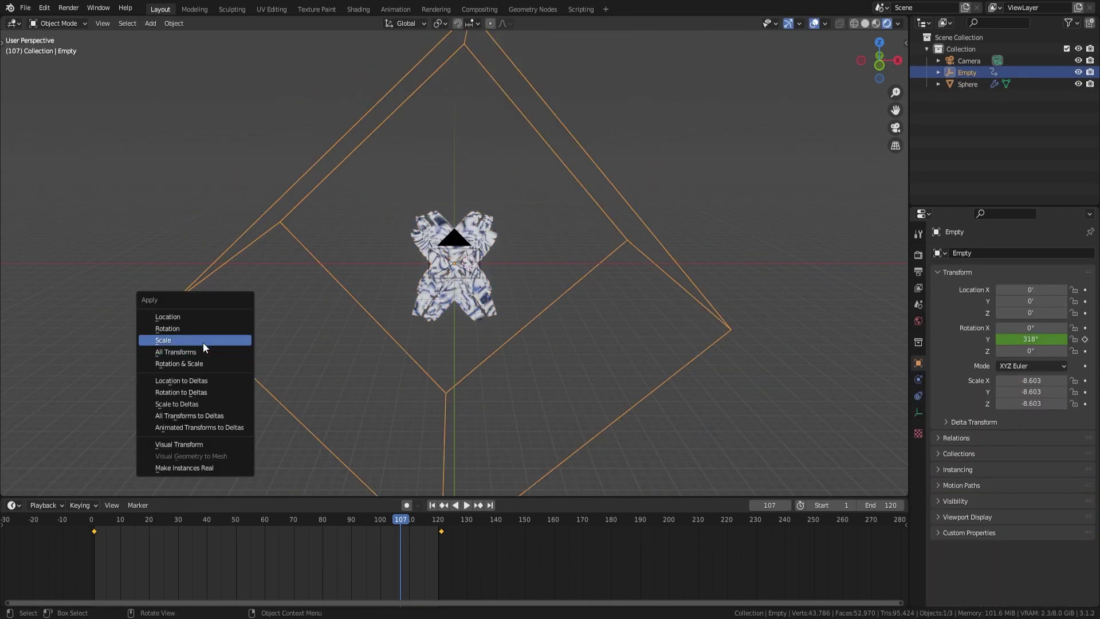
left_click(202, 342)
key("ctrl+a")
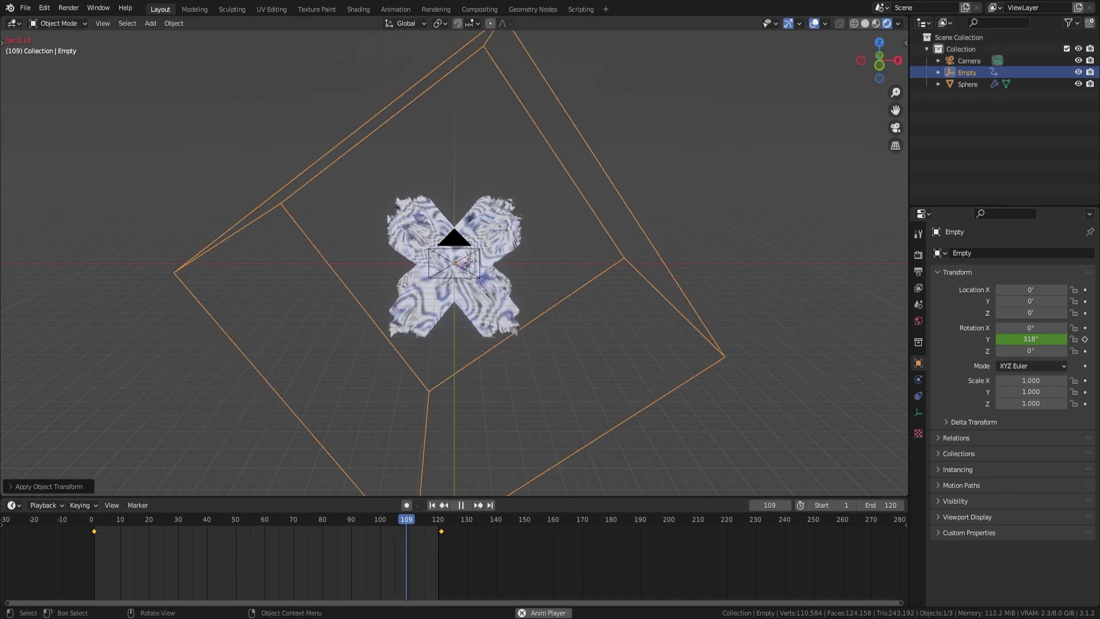
left_click(595, 355)
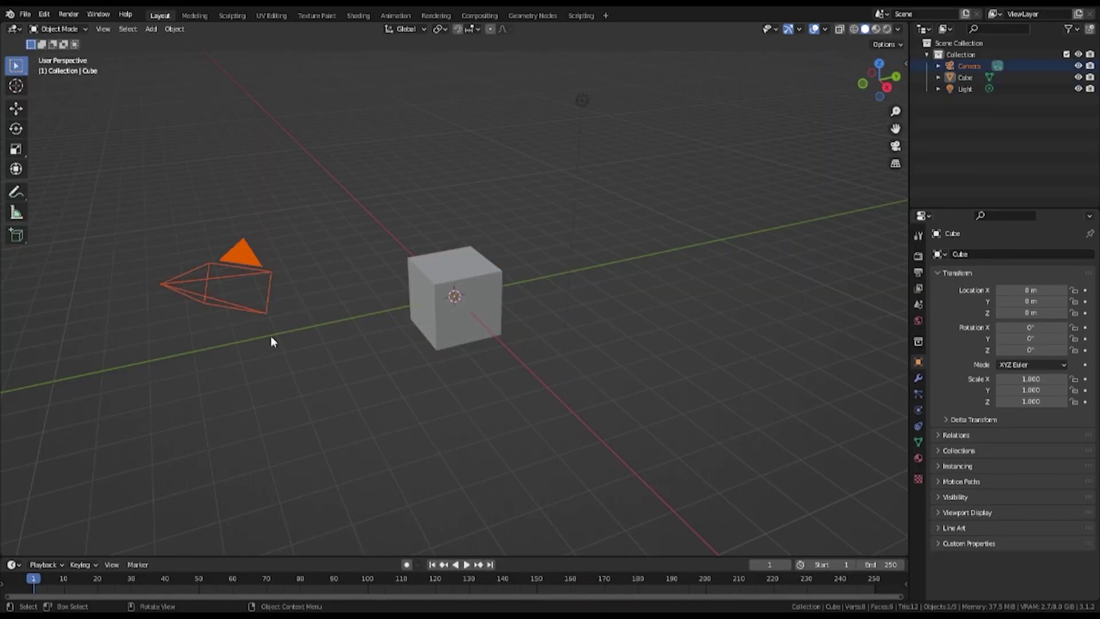
Stretch the cube tenfold along Y with sy10 and delete its end face in Edit Mode
type("s")
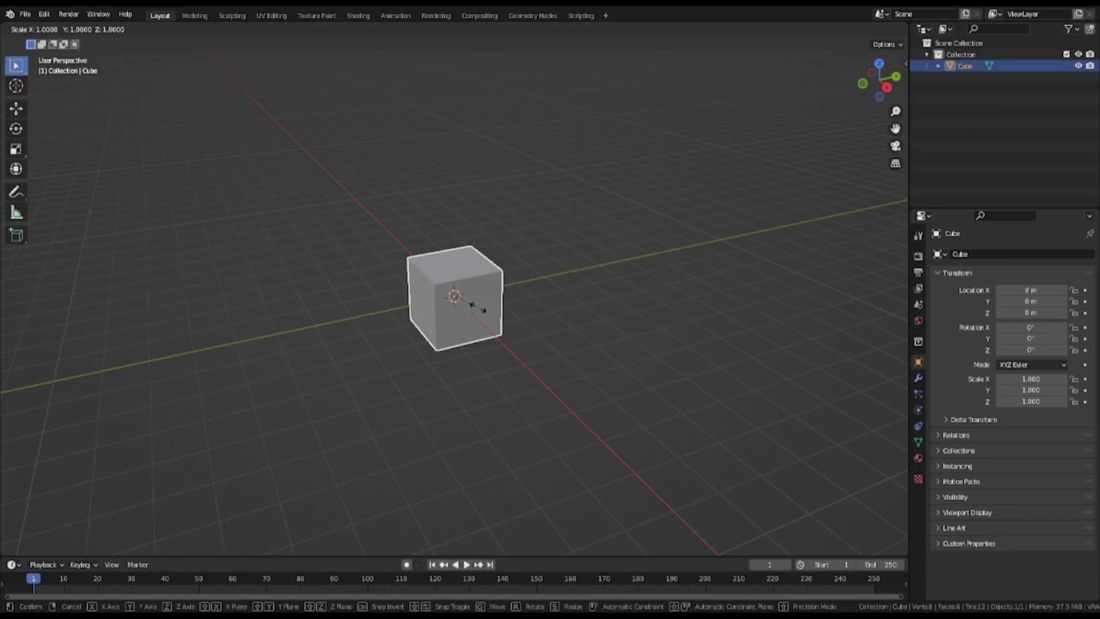
type("y10")
key("Return")
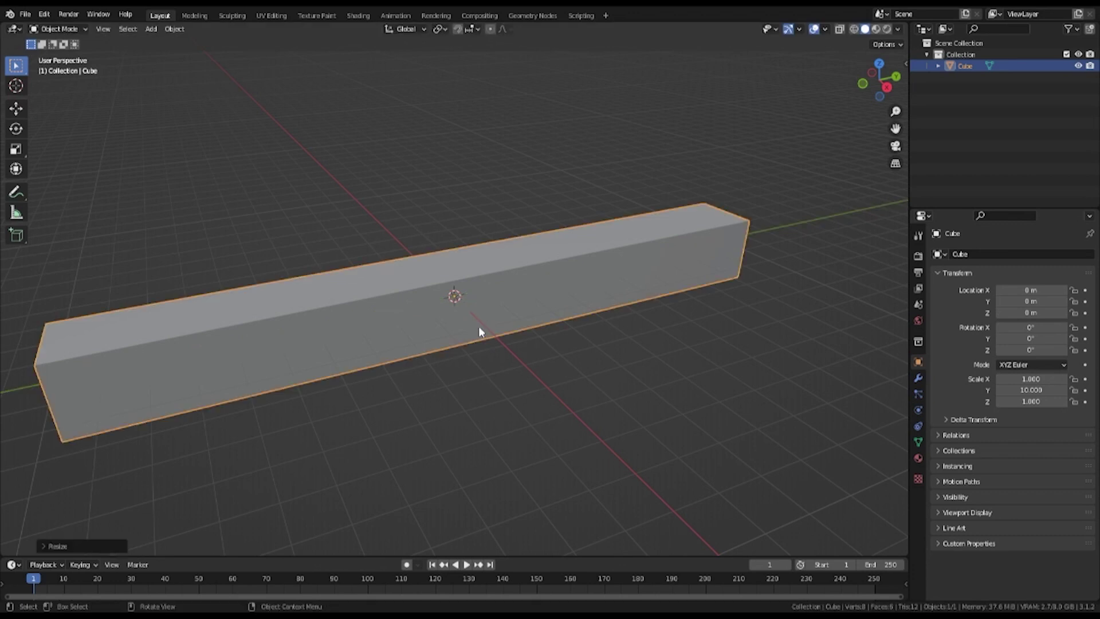
middle_click_drag(479, 325, 183, 37)
key("Tab")
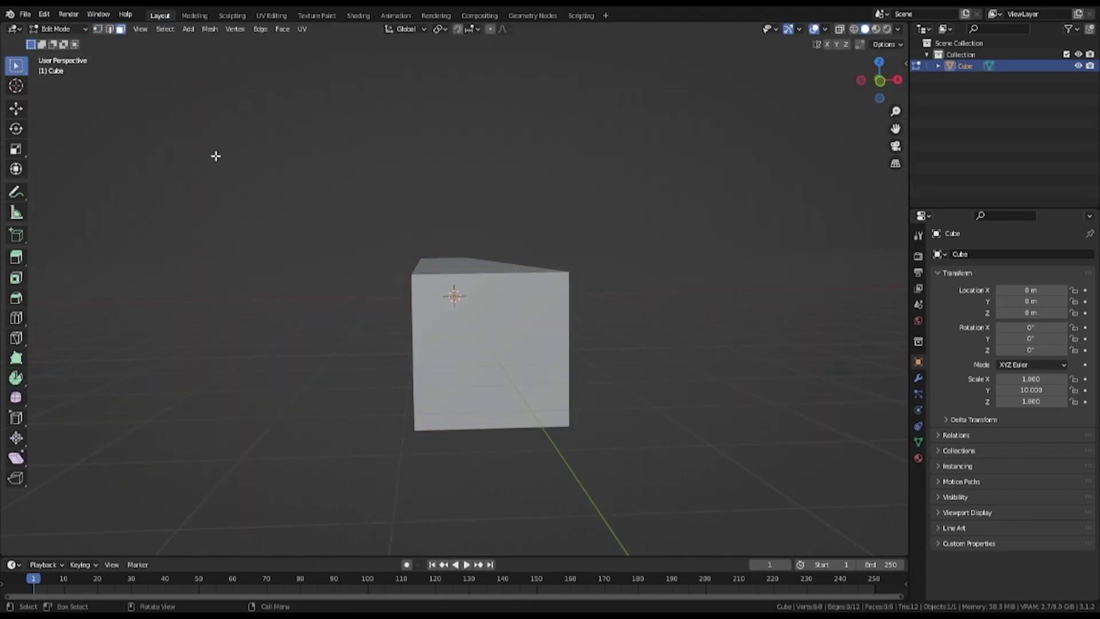
left_click(434, 336)
key("x")
left_click(433, 336)
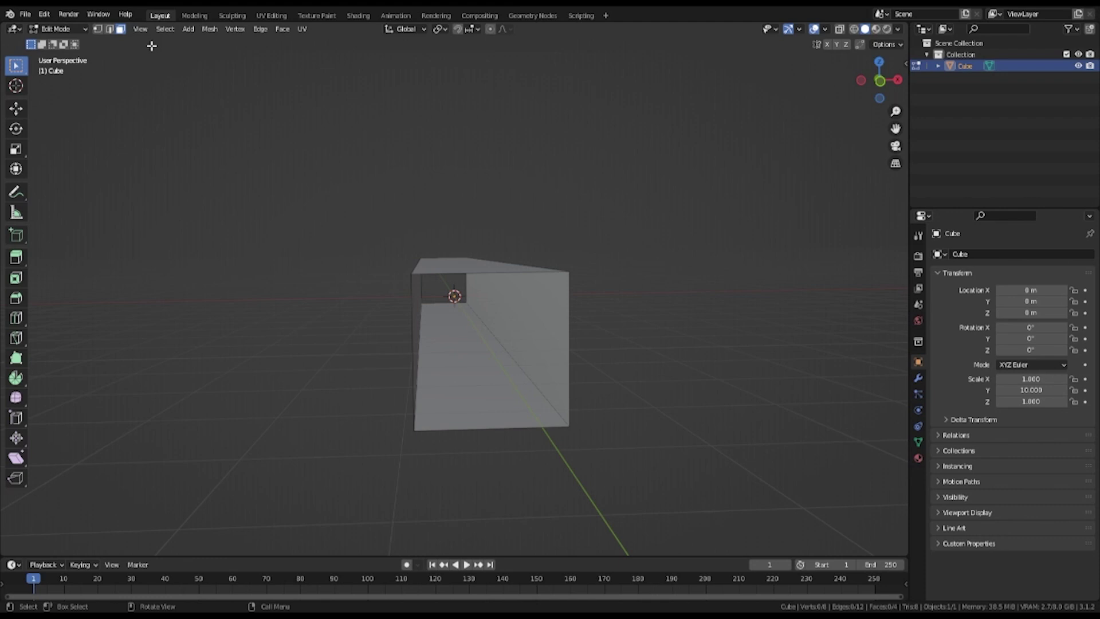
Subdivide the whole bar with 20 cuts
key("a")
right_click(425, 321)
left_click(425, 390)
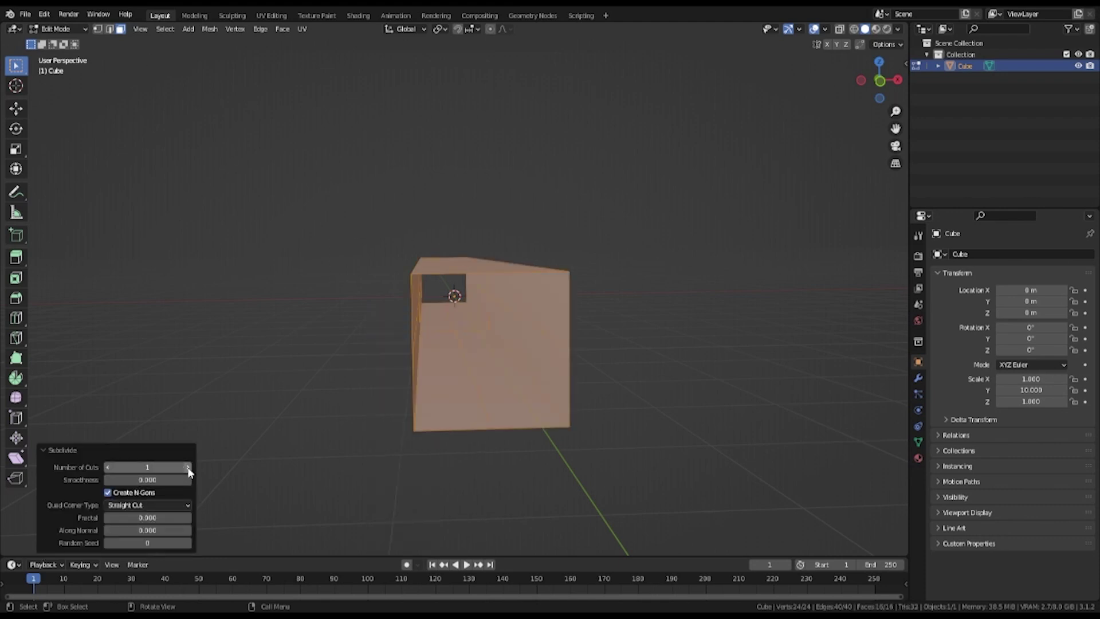
mouse_move(137, 479)
left_mouse_down()
mouse_move(172, 479)
mouse_move(115, 480)
left_mouse_up()
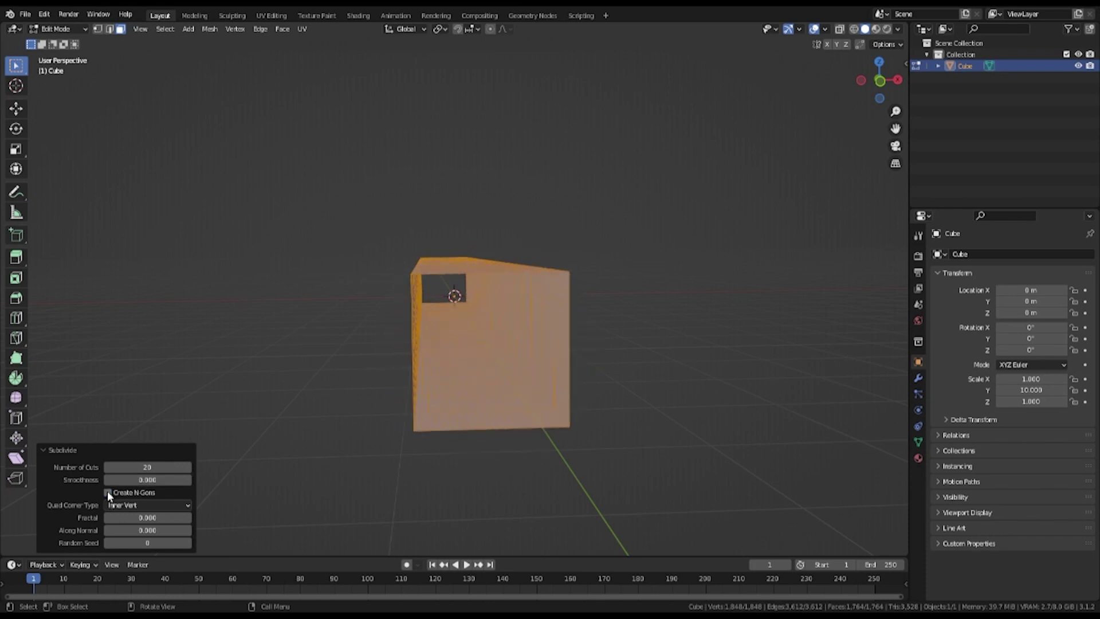
left_click(293, 398)
key("a")
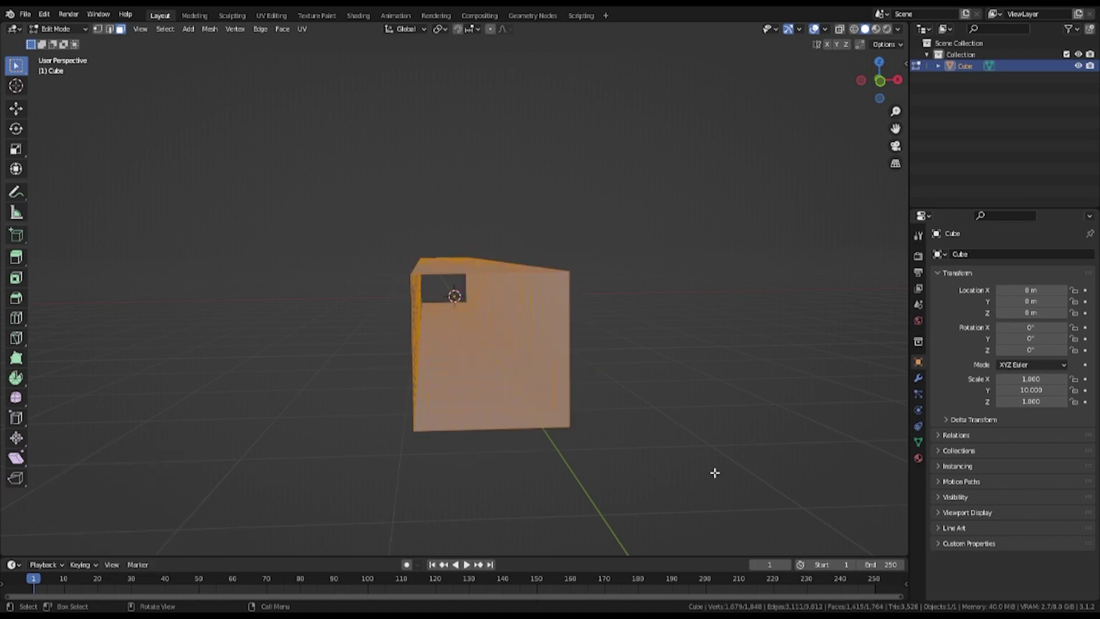
left_click(919, 378)
Add a Simple Deform twist of 360° around the Y axis to the bar
left_click(998, 254)
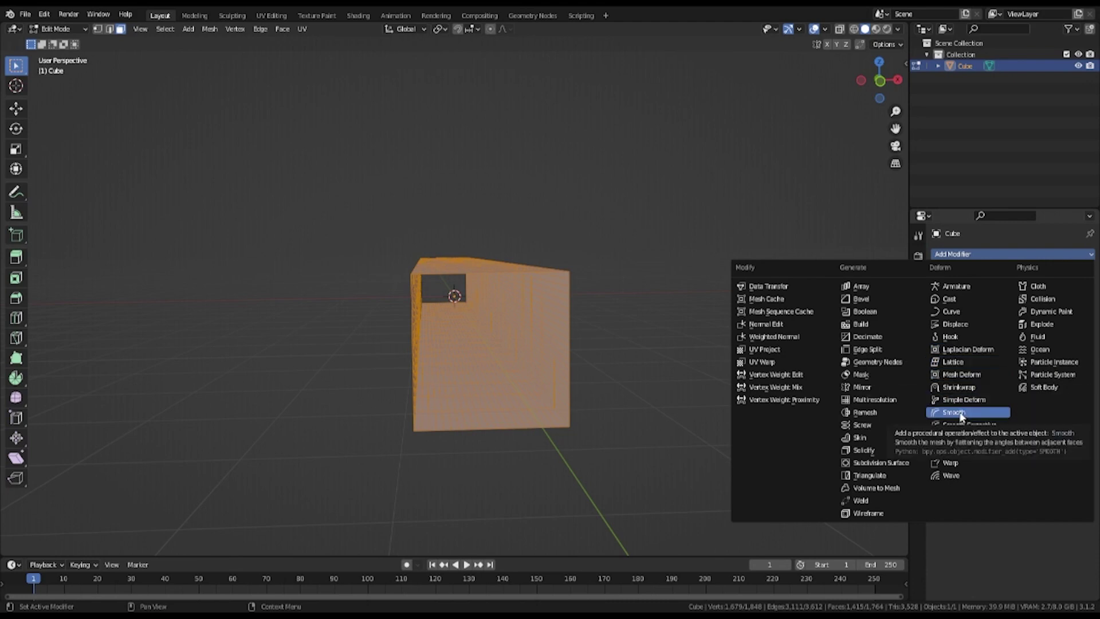
left_click(954, 400)
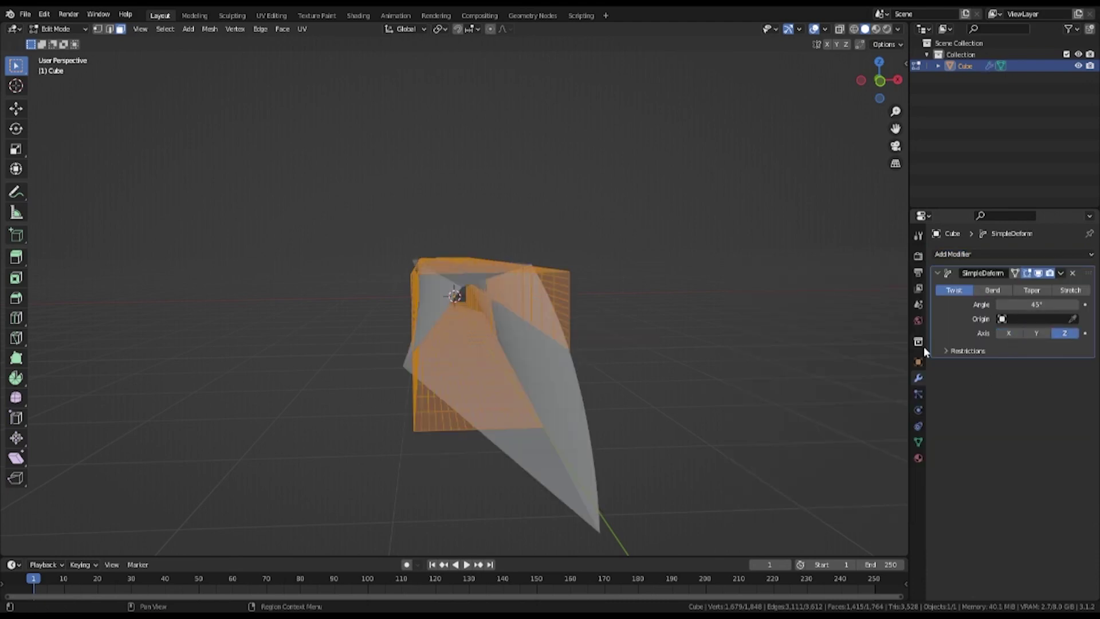
left_click_drag(1035, 304, 1003, 319)
left_click(1036, 333)
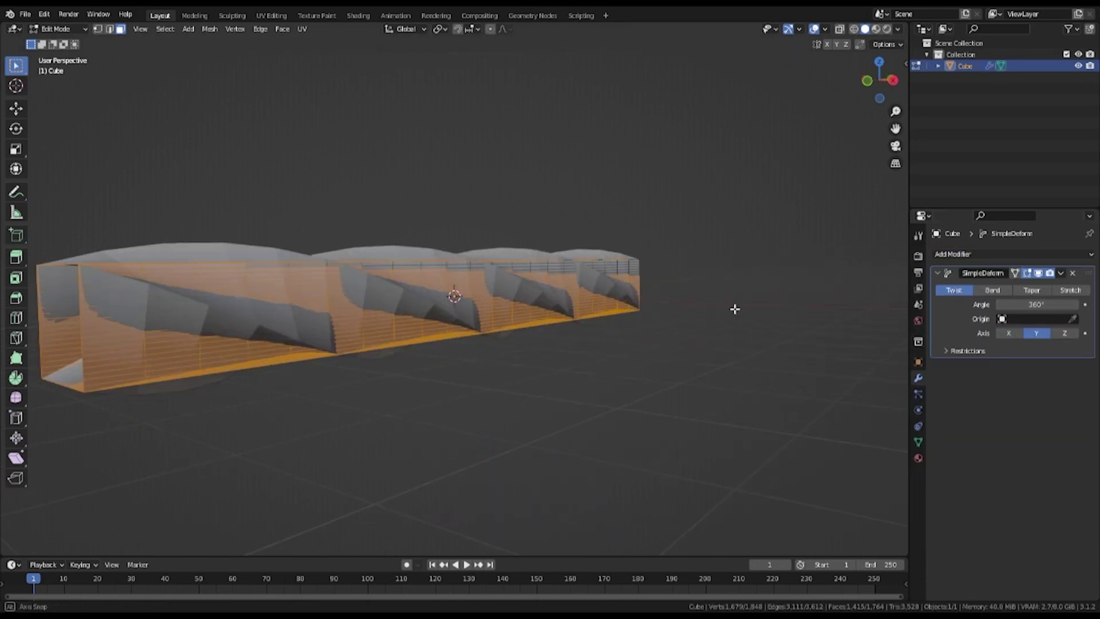
key("alt+a")
scroll(440, 345, "up", 8)
scroll(485, 342, "down", 5)
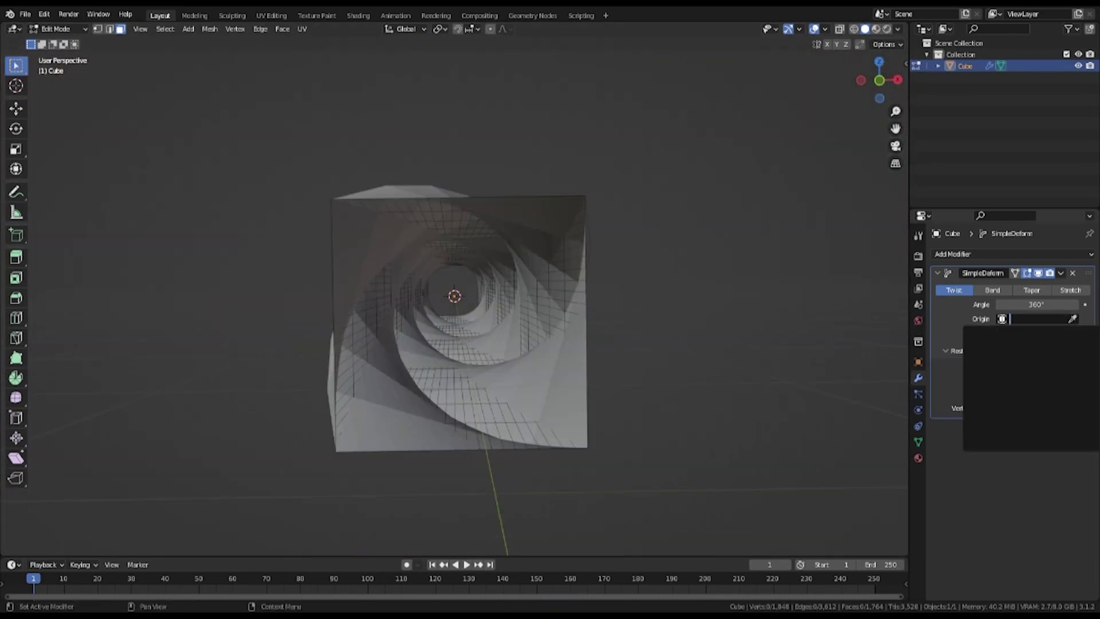
key("a")
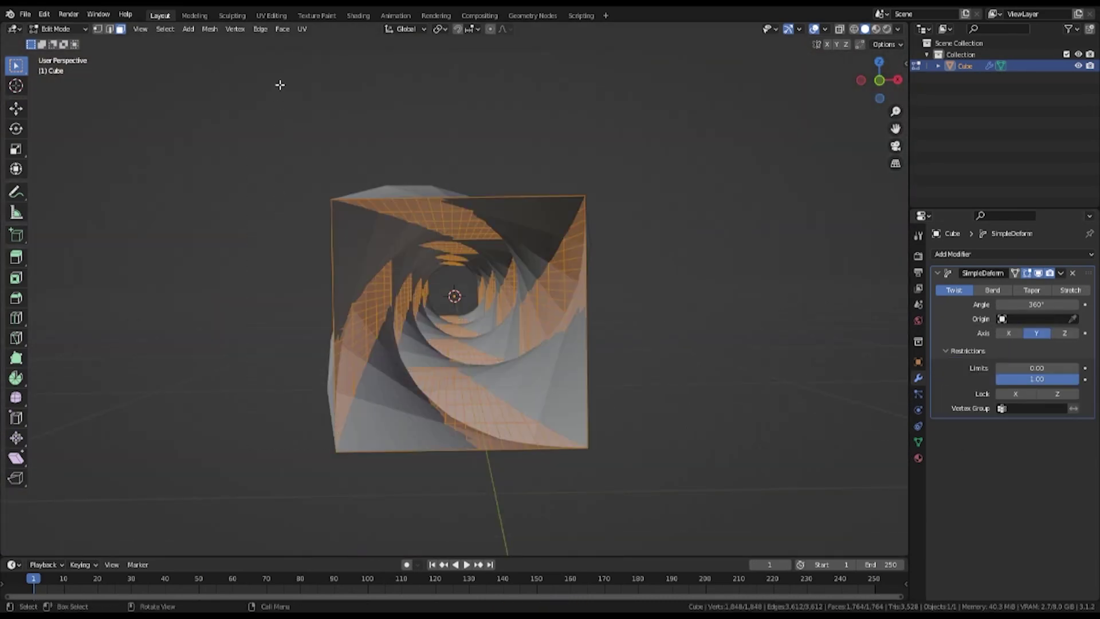
Extrude the tunnel's faces along global Y, then return to Object Mode
right_click(427, 216)
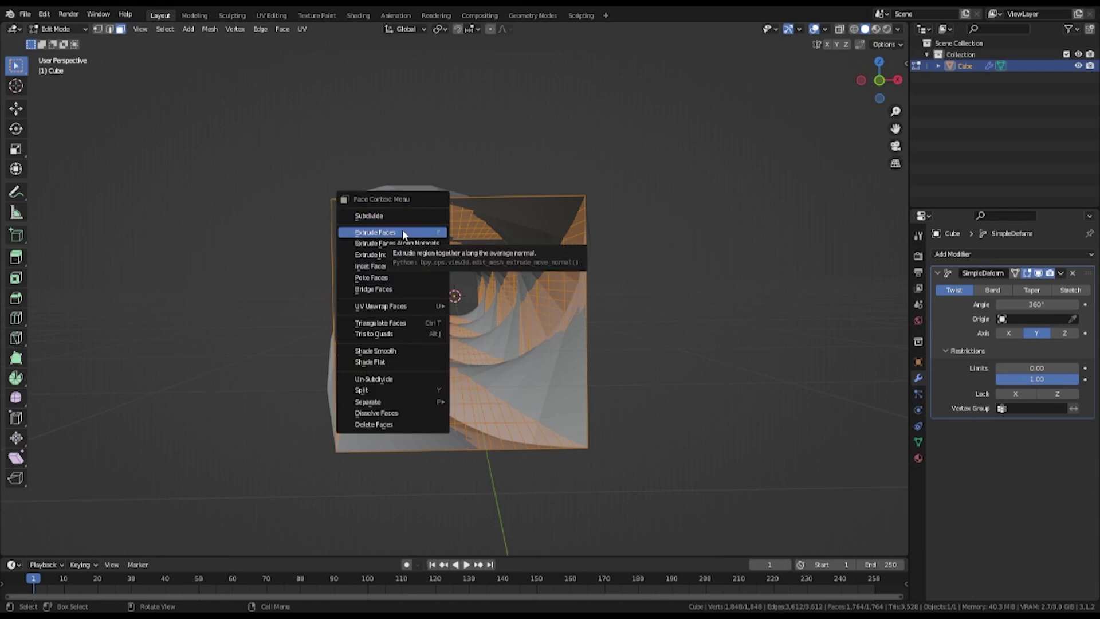
left_click(404, 233)
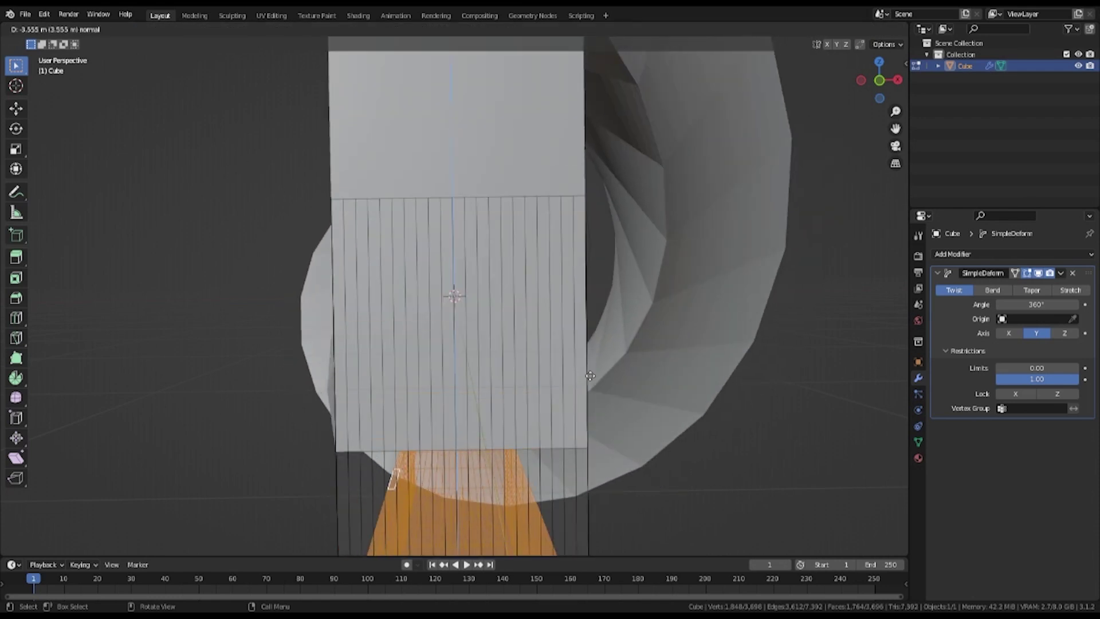
key("y")
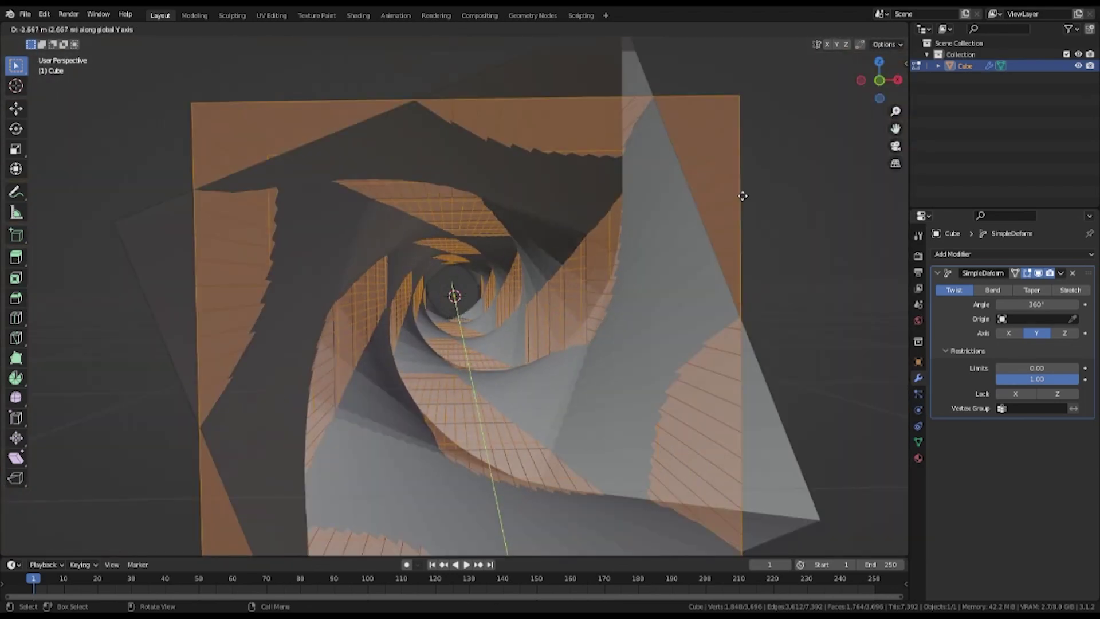
left_click(741, 196)
left_click(720, 275)
scroll(544, 323, "up", 5)
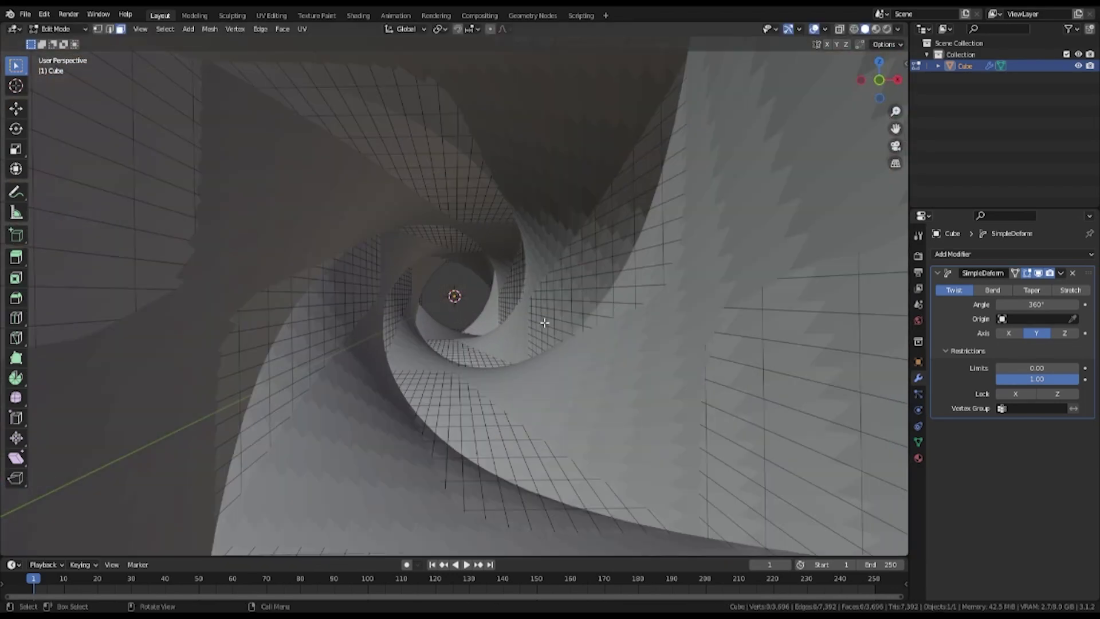
scroll(545, 322, "down", 6)
key("a")
right_click(286, 255)
key("Escape")
key("Tab")
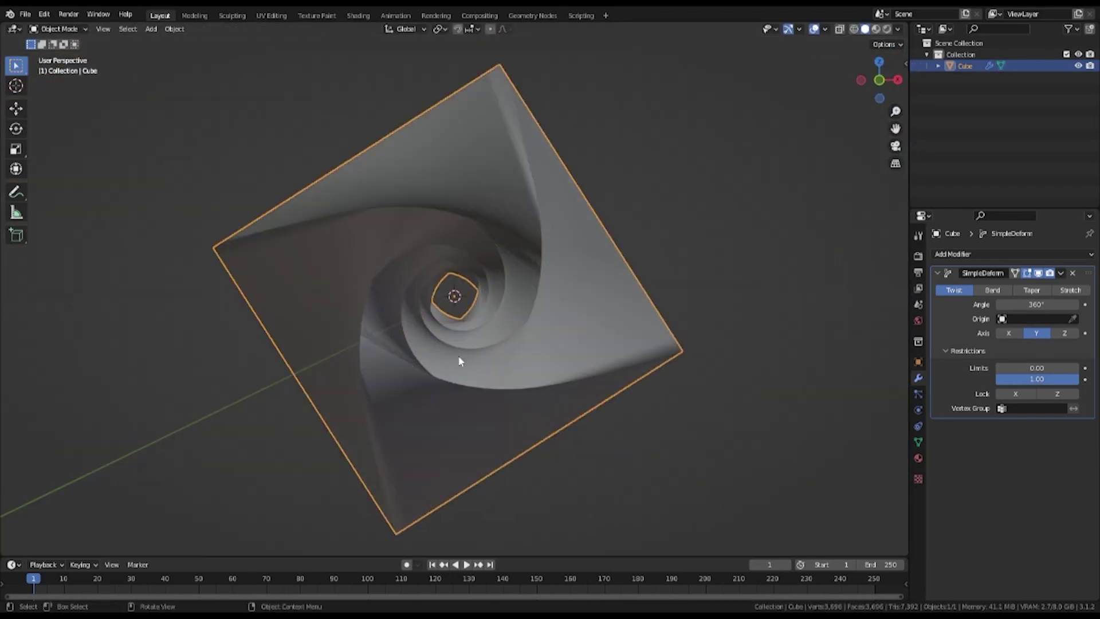
Duplicate the twisted tunnel and slide the copy along the Y axis
middle_click_drag(711, 393, 734, 397)
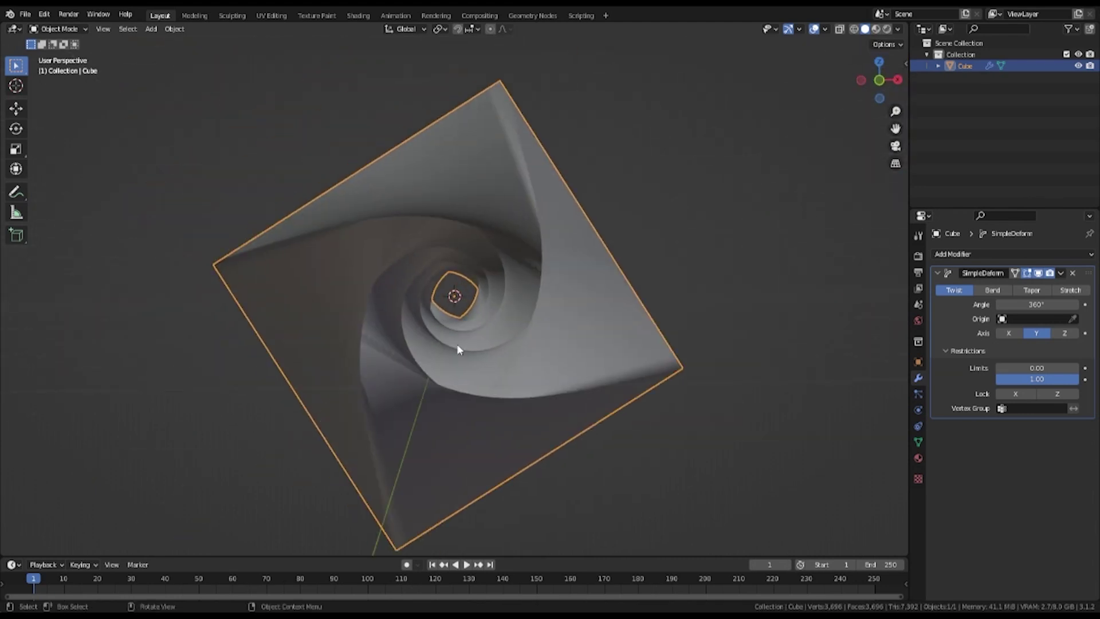
key("shift+d")
key("z")
key("y")
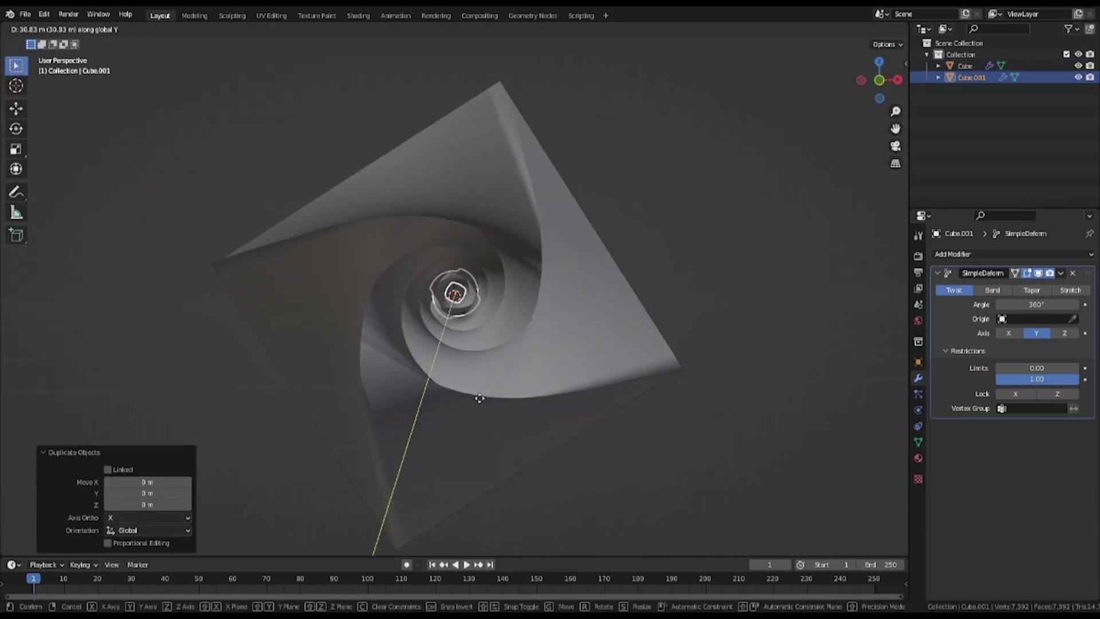
middle_click_drag(476, 405, 386, 388)
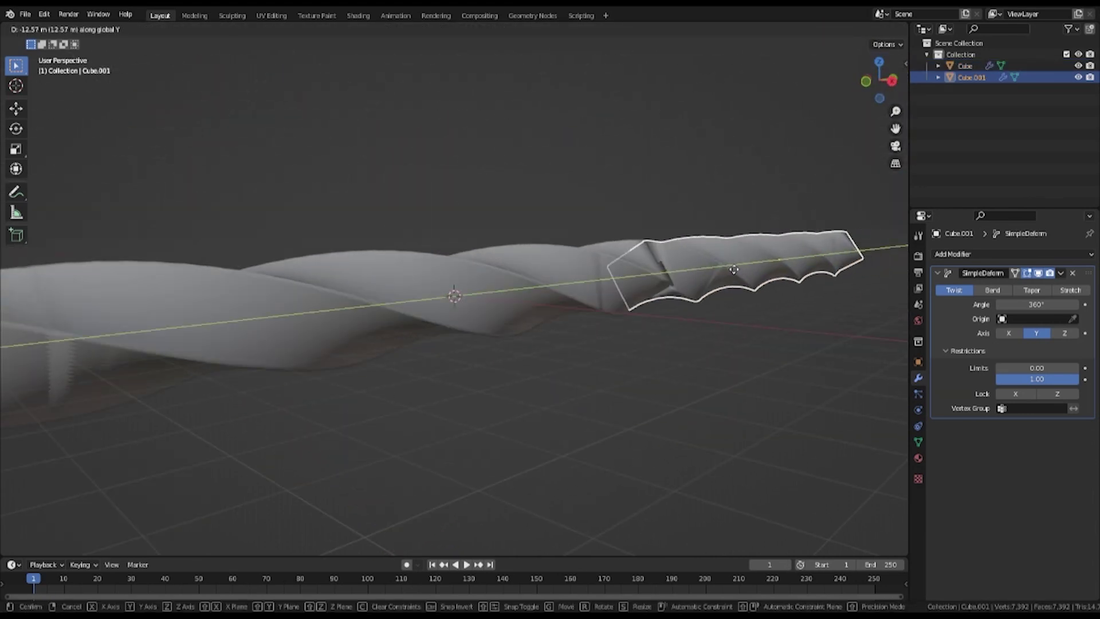
left_click(753, 264)
mouse_move(693, 311)
middle_mouse_down()
mouse_move(776, 332)
mouse_move(637, 339)
mouse_move(703, 343)
mouse_move(724, 364)
mouse_move(713, 374)
mouse_move(732, 381)
mouse_move(744, 346)
middle_mouse_up()
key("g")
key("y")
left_click(749, 357)
scroll(724, 364, "up", 3)
scroll(678, 388, "up", 2)
Reposition the copy along Y, rotate it 180° and butt it against the original's end
key("g")
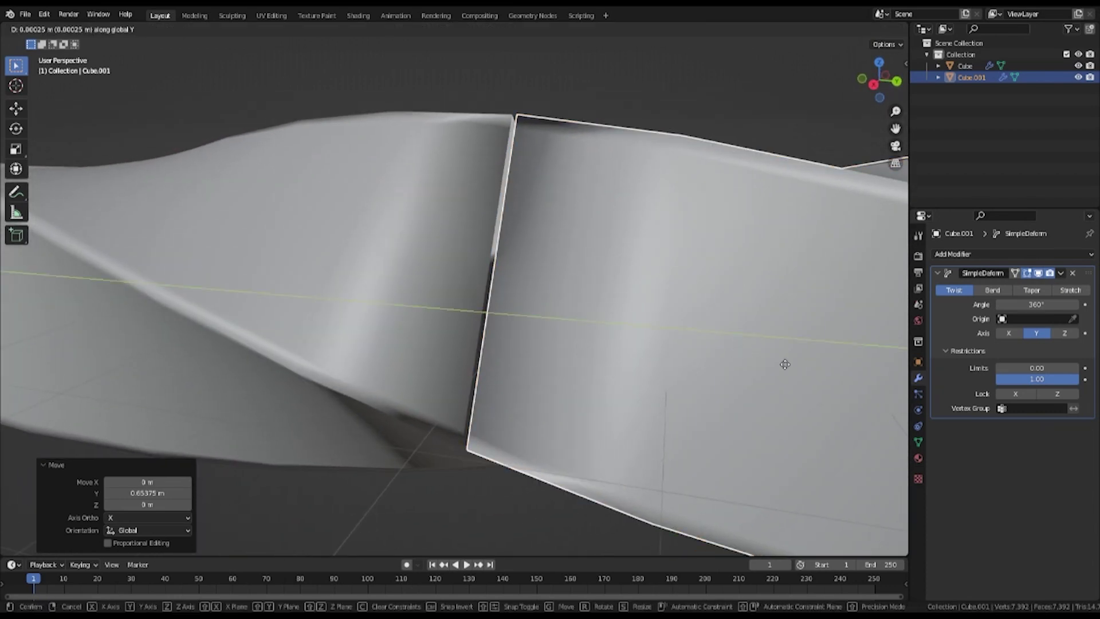
key("y")
key("y")
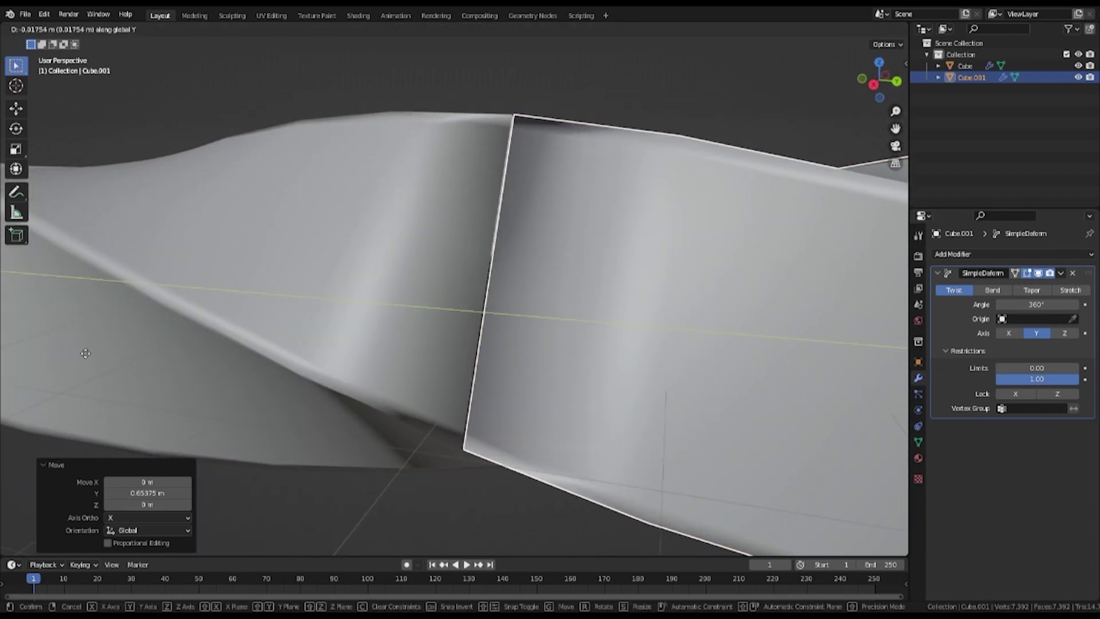
right_click(602, 352)
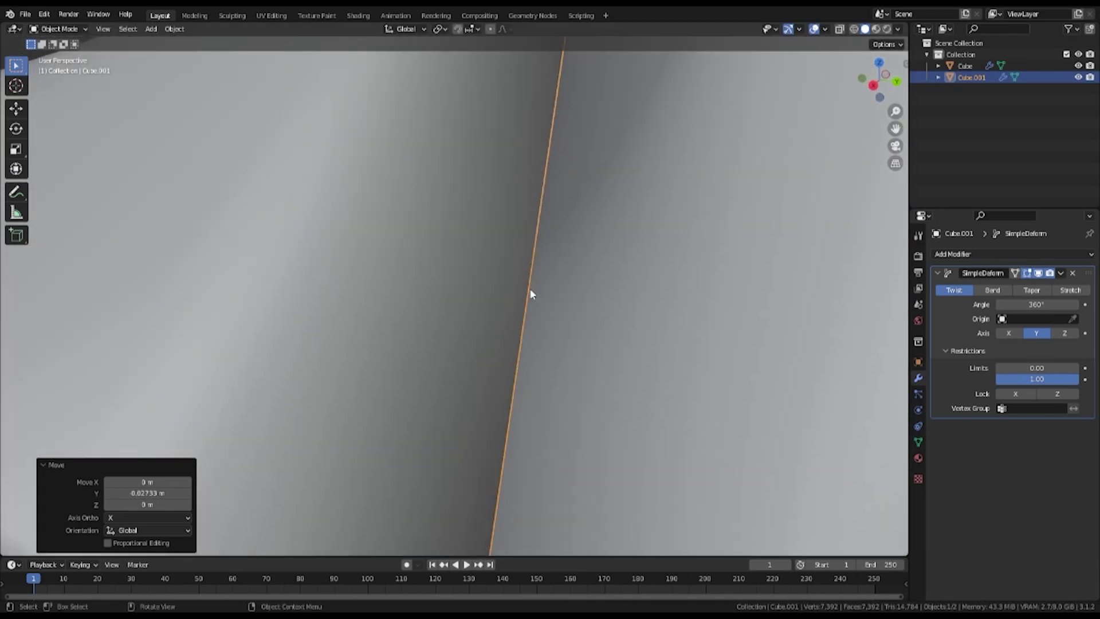
key("g")
key("y")
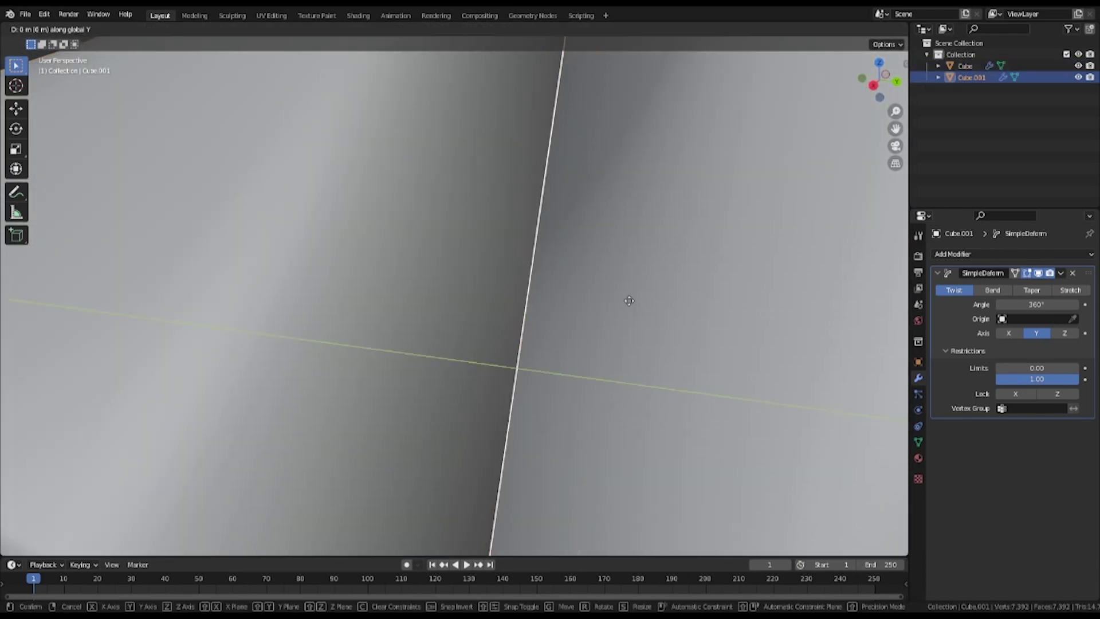
left_click(629, 301)
scroll(525, 328, "down", 6)
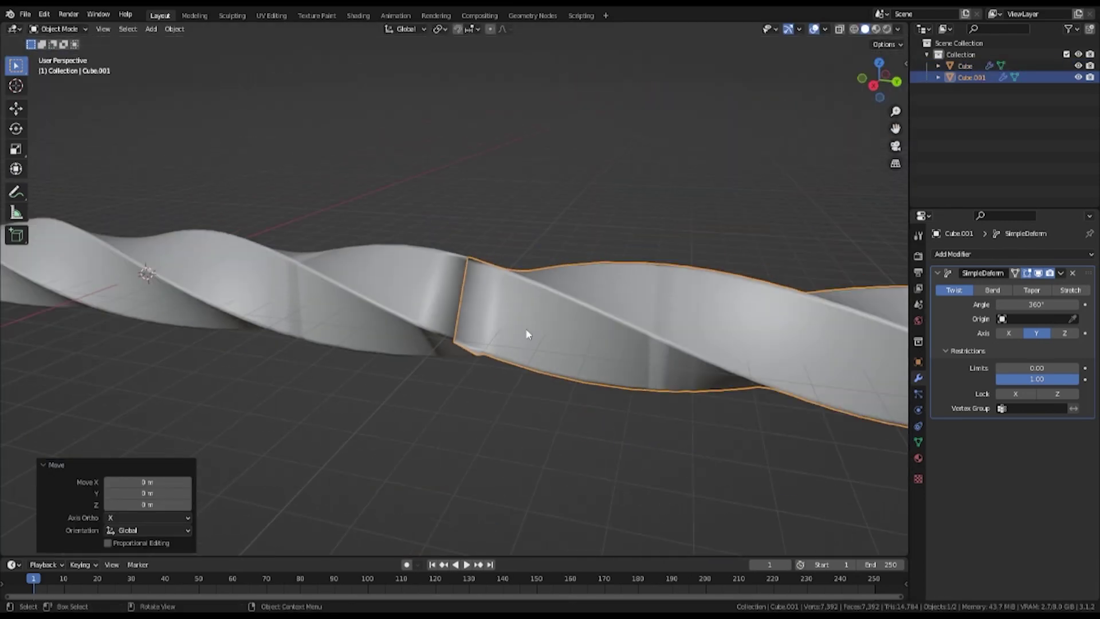
scroll(524, 329, "down", 3)
type("r")
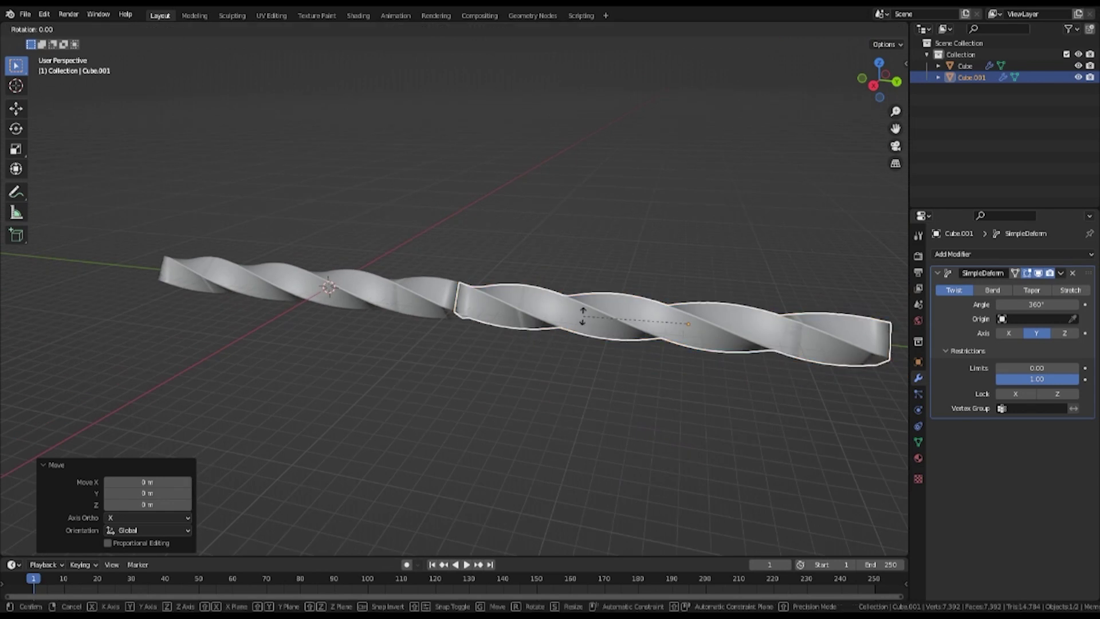
type("180")
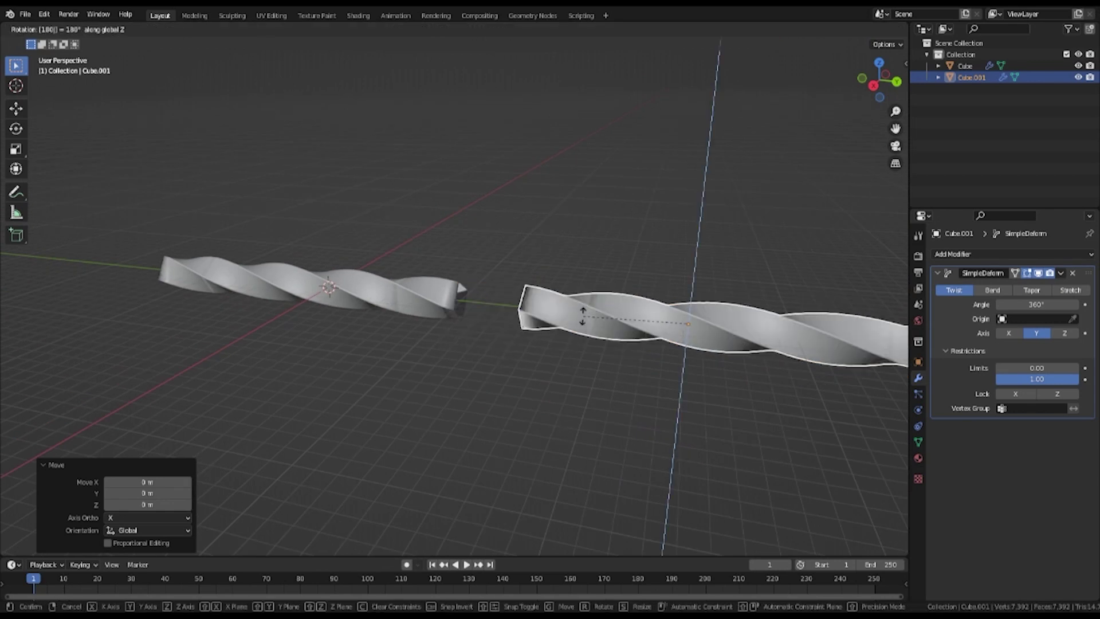
left_click_drag(584, 316, 514, 313)
left_click(514, 313)
Inspect the joined twist from top, front, perspective and side views
scroll(514, 313, "up", 4)
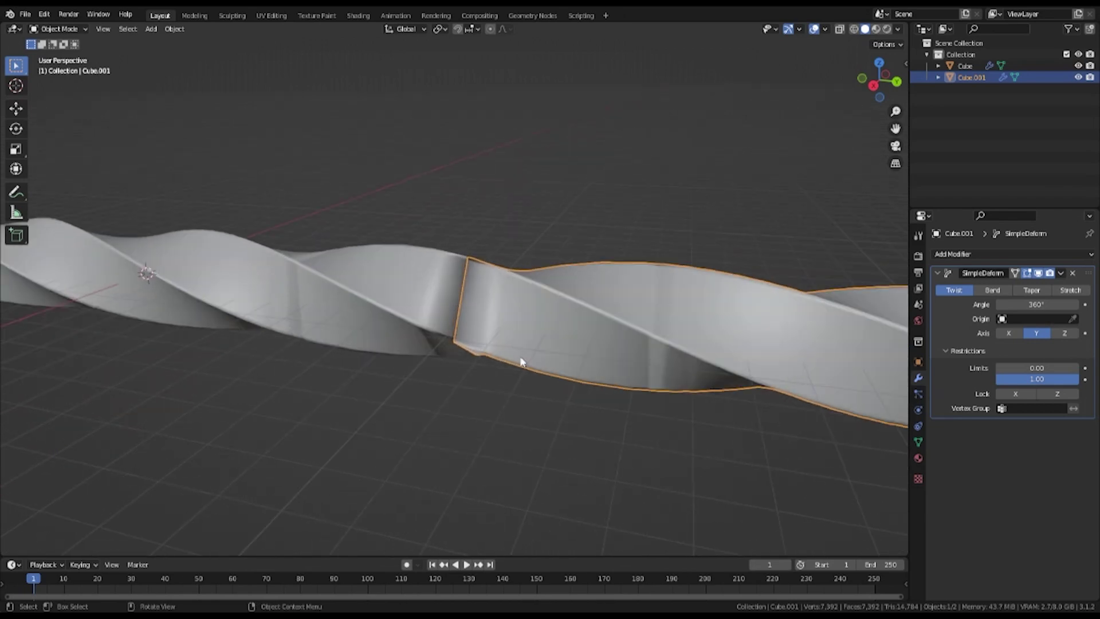
middle_click_drag(514, 313, 466, 334)
scroll(452, 337, "up", 5)
scroll(430, 333, "up", 3)
scroll(395, 327, "down", 3)
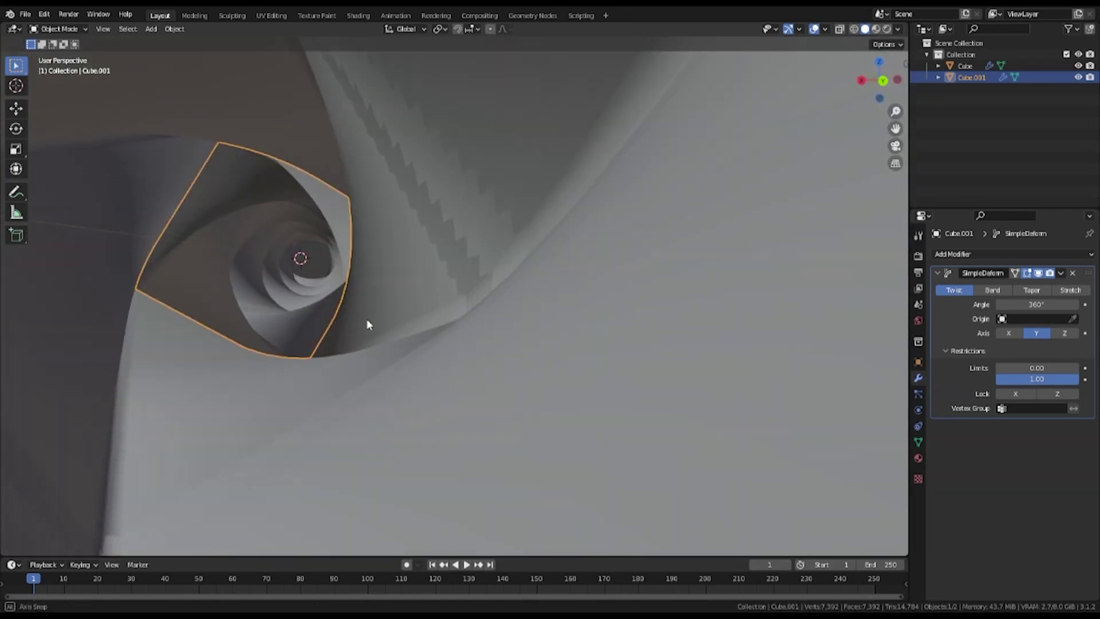
key("KP_7")
key("KP_1")
scroll(528, 305, "up", 3)
key("KP_5")
scroll(461, 320, "up", 2)
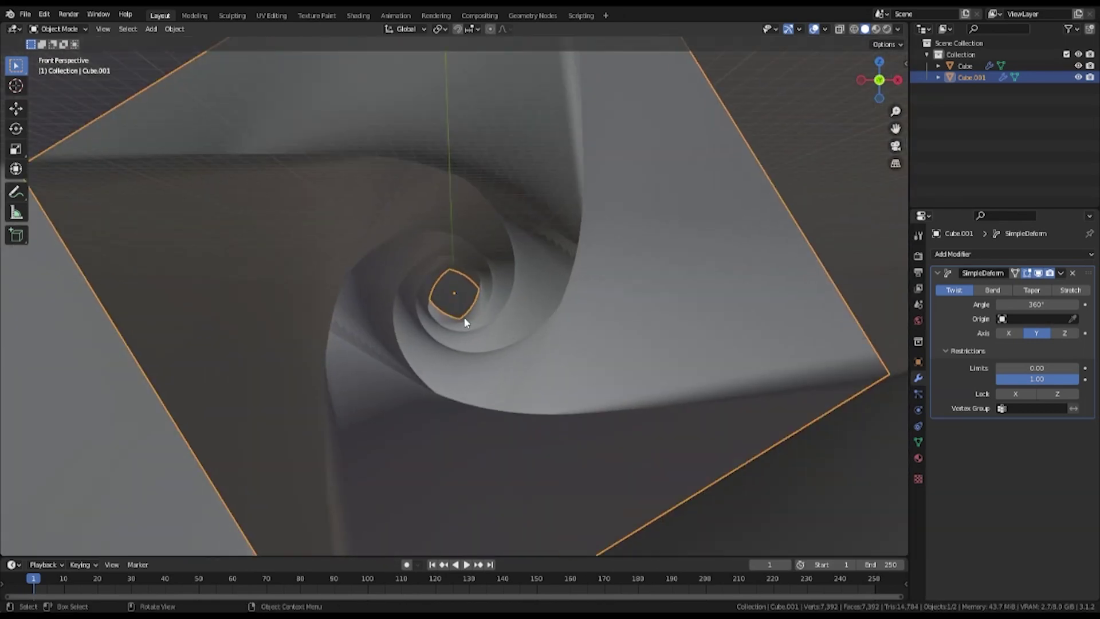
scroll(460, 320, "down", 5)
key("KP_3")
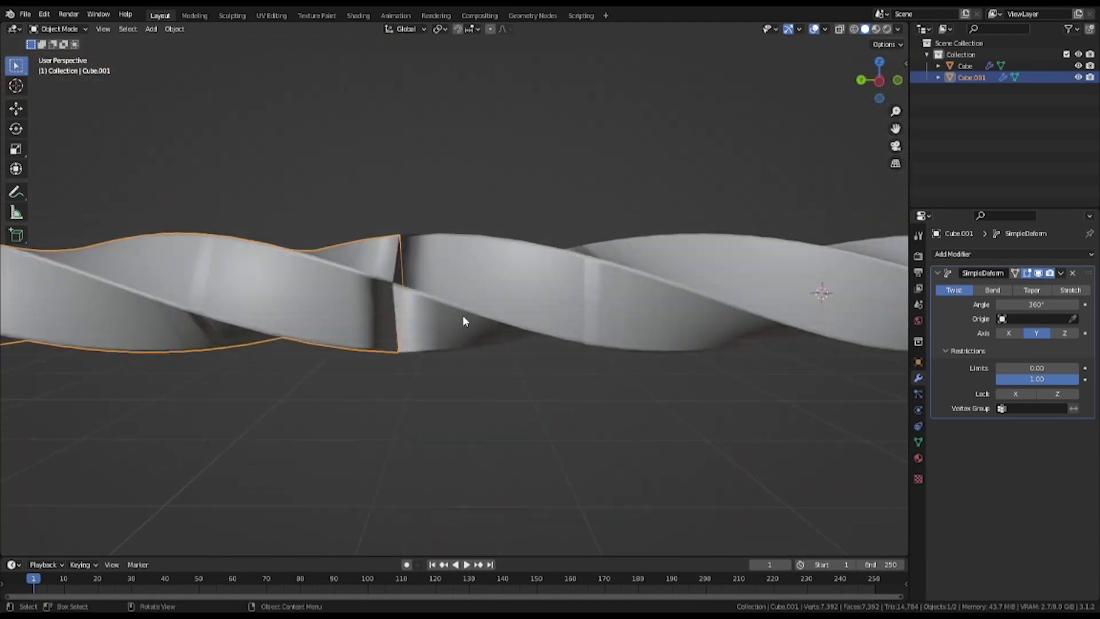
middle_click_drag(462, 316, 539, 347)
Delete the original cube and look down the remaining tunnel
key("a")
right_click(419, 299)
key("Delete")
key("KP_1")
scroll(408, 352, "up", 3)
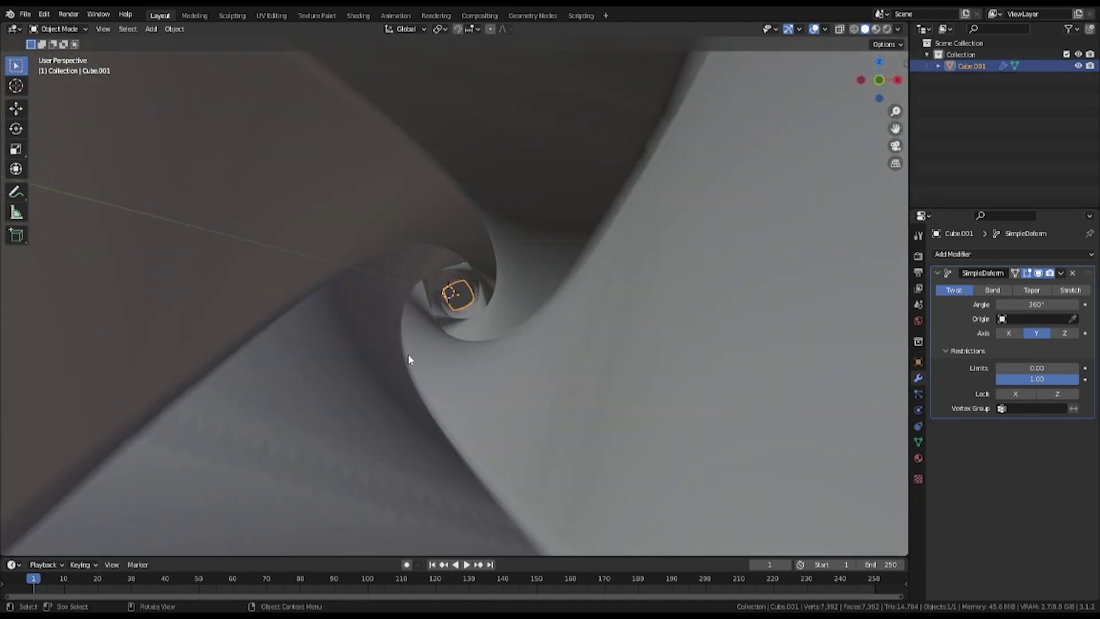
scroll(424, 350, "down", 3)
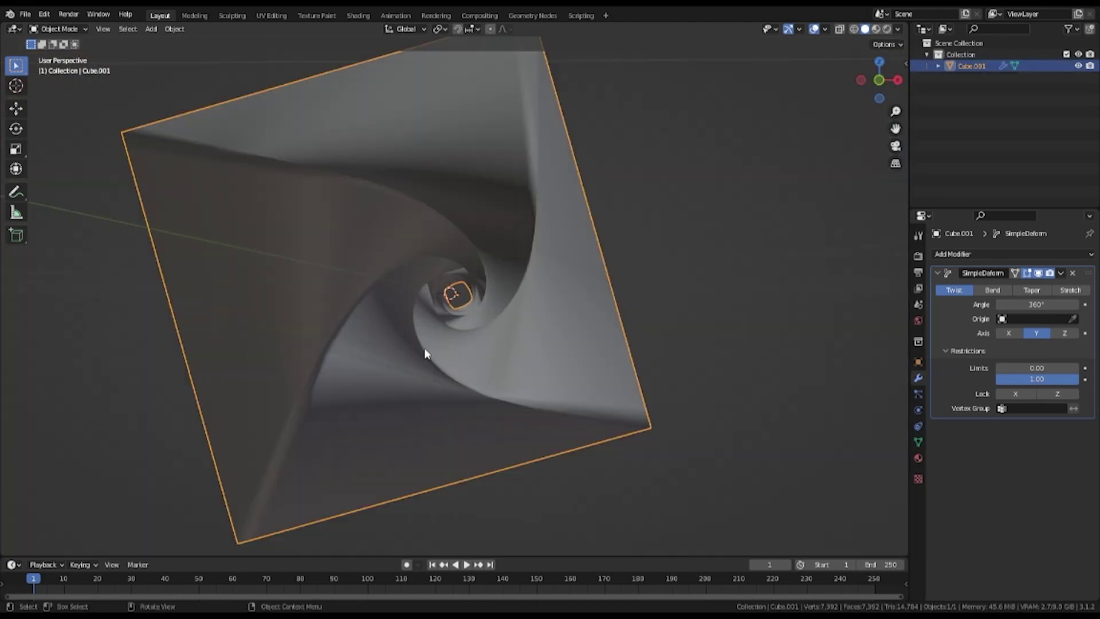
scroll(424, 349, "up", 3)
scroll(424, 348, "up", 2)
scroll(424, 349, "up", 2)
scroll(425, 348, "up", 2)
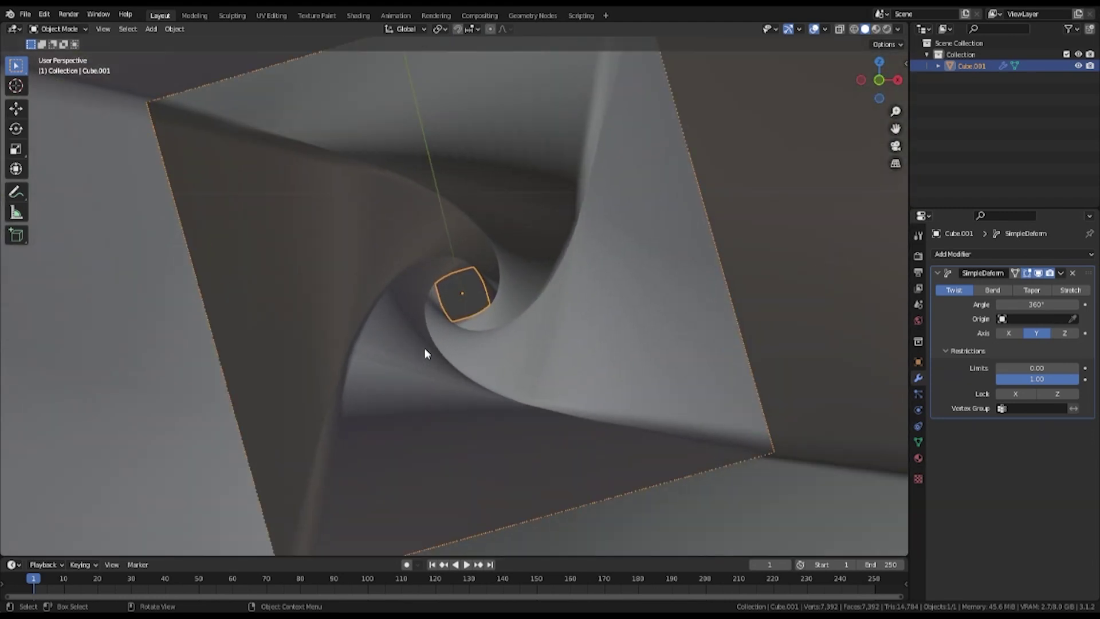
scroll(424, 349, "down", 5)
middle_click_drag(471, 330, 392, 366)
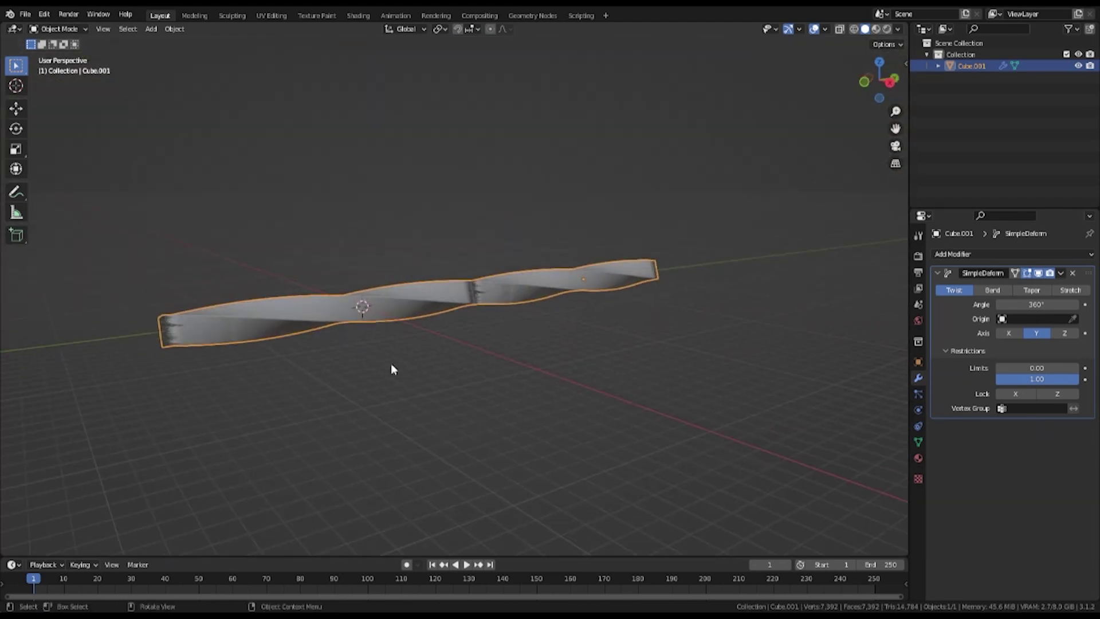
Duplicate the tunnel again and slide the copy further along Y, end to end
key("shift+d")
right_click(390, 364)
key("g")
key("y")
left_click(676, 352)
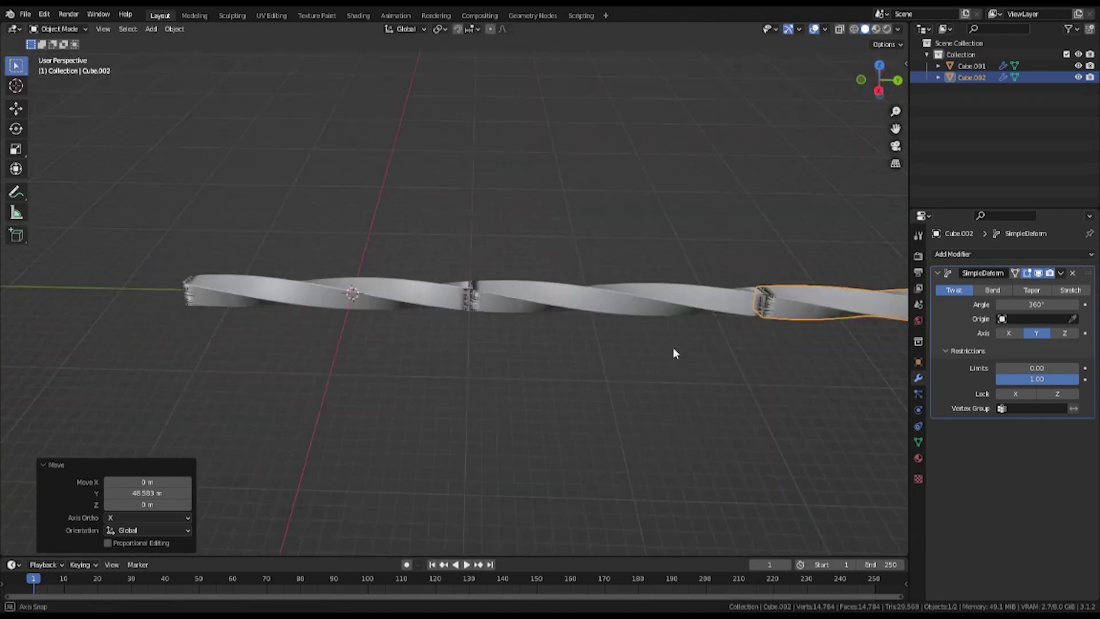
mouse_move(676, 351)
middle_mouse_down()
mouse_move(805, 329)
mouse_move(266, 302)
middle_mouse_up()
left_click(83, 309)
scroll(277, 309, "up", 3)
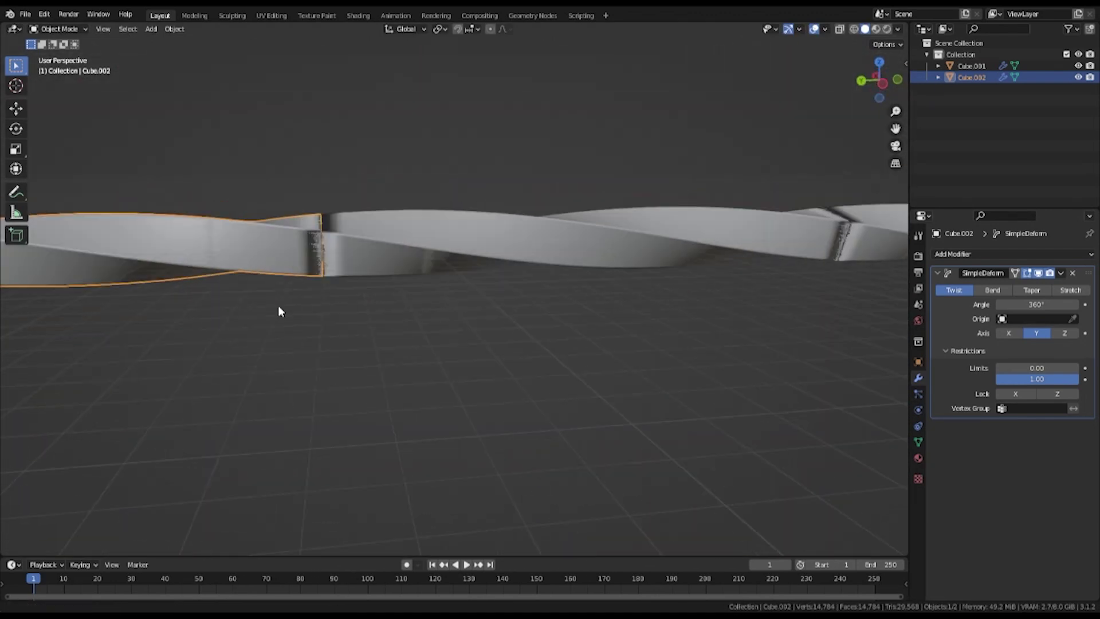
scroll(356, 395, "up", 4)
scroll(356, 395, "up", 3)
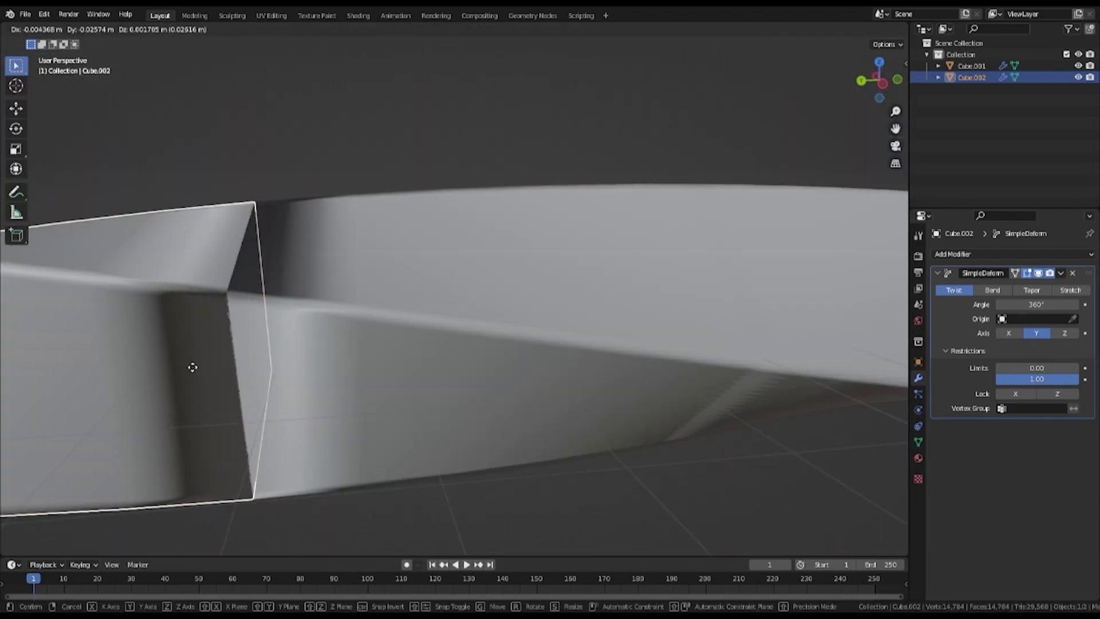
left_click(335, 379)
scroll(252, 356, "down", 5)
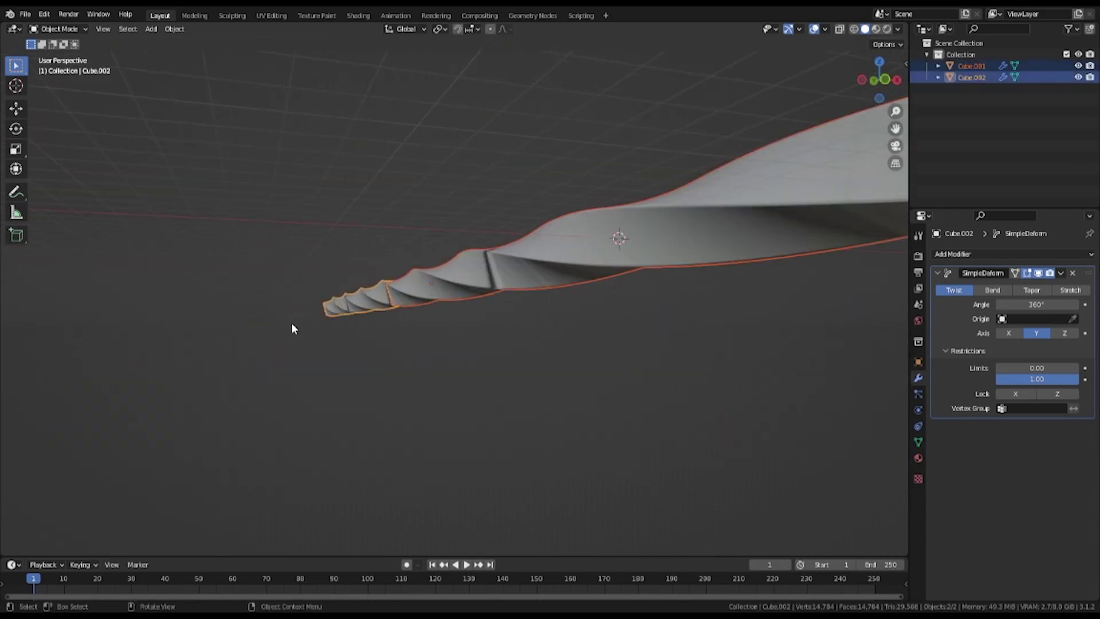
key("Delete")
mouse_move(291, 322)
middle_mouse_down()
mouse_move(524, 322)
mouse_move(425, 320)
mouse_move(472, 319)
mouse_move(438, 302)
middle_mouse_up()
View the twisted tube from the front orthographic view, zooming in and out
key("KP_Decimal")
scroll(466, 309, "down", 5)
key("KP_1")
scroll(447, 309, "up", 4)
scroll(438, 299, "up", 5)
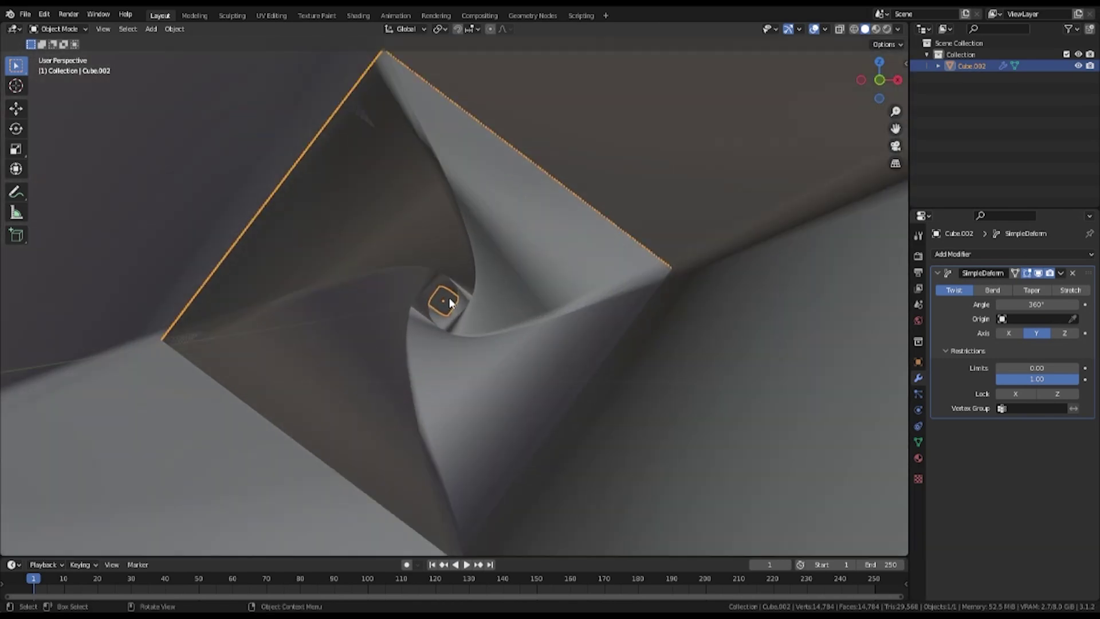
scroll(448, 302, "down", 4)
scroll(448, 300, "up", 5)
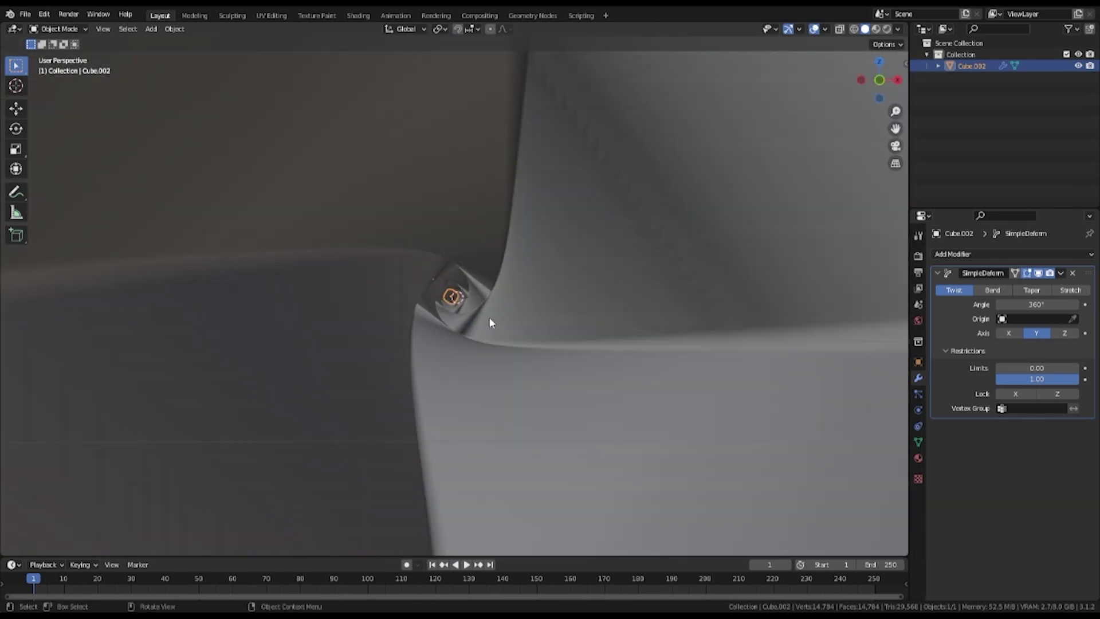
scroll(490, 320, "down", 5)
key("KP_1")
scroll(452, 339, "up", 5)
Inspect the tube in perspective, then undo back to separate Cube and Cube.001
mouse_move(452, 339)
middle_mouse_down()
mouse_move(435, 325)
mouse_move(461, 320)
middle_mouse_up()
scroll(437, 326, "up", 5)
scroll(463, 324, "down", 5)
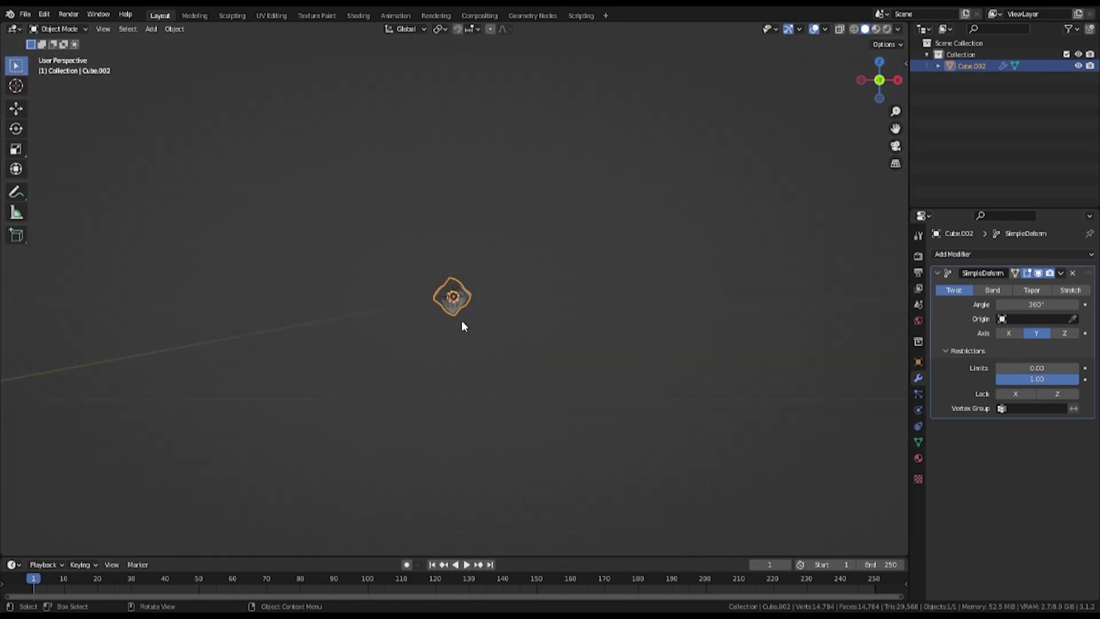
scroll(462, 320, "up", 5)
scroll(462, 318, "down", 2)
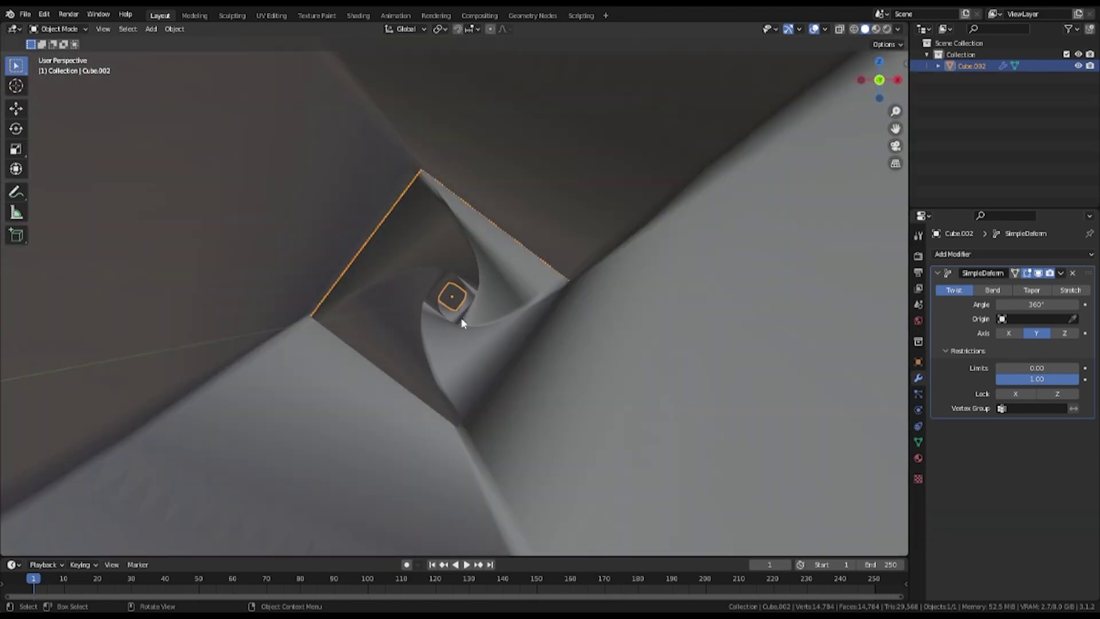
scroll(463, 323, "down", 4)
scroll(461, 322, "up", 3)
scroll(460, 322, "up", 2)
scroll(459, 323, "up", 2)
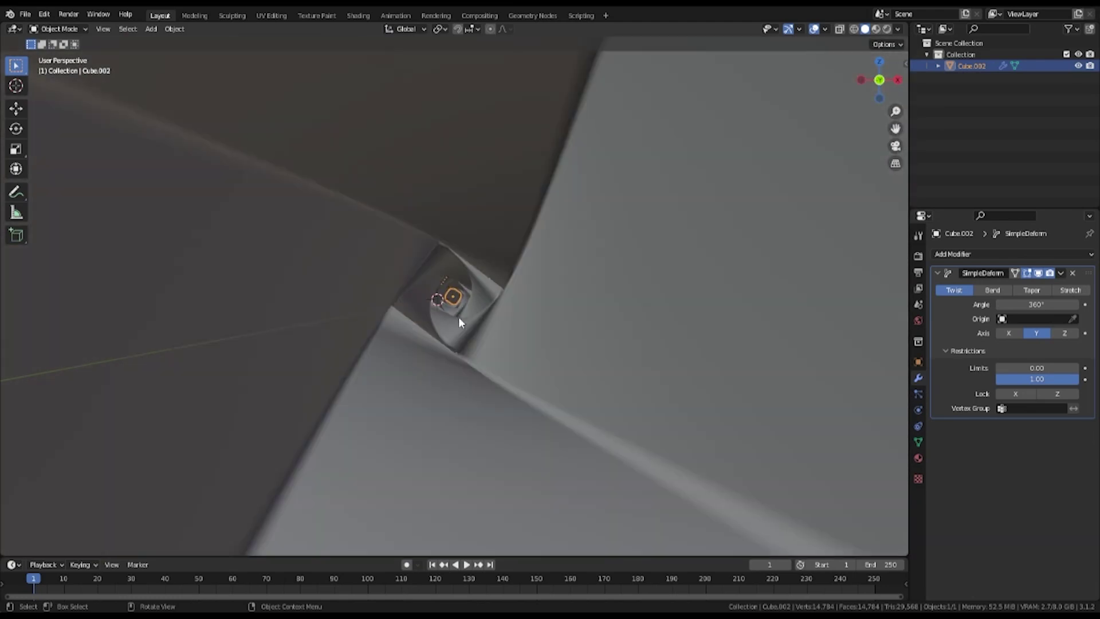
scroll(459, 318, "down", 2)
scroll(458, 319, "up", 2)
scroll(458, 318, "down", 3)
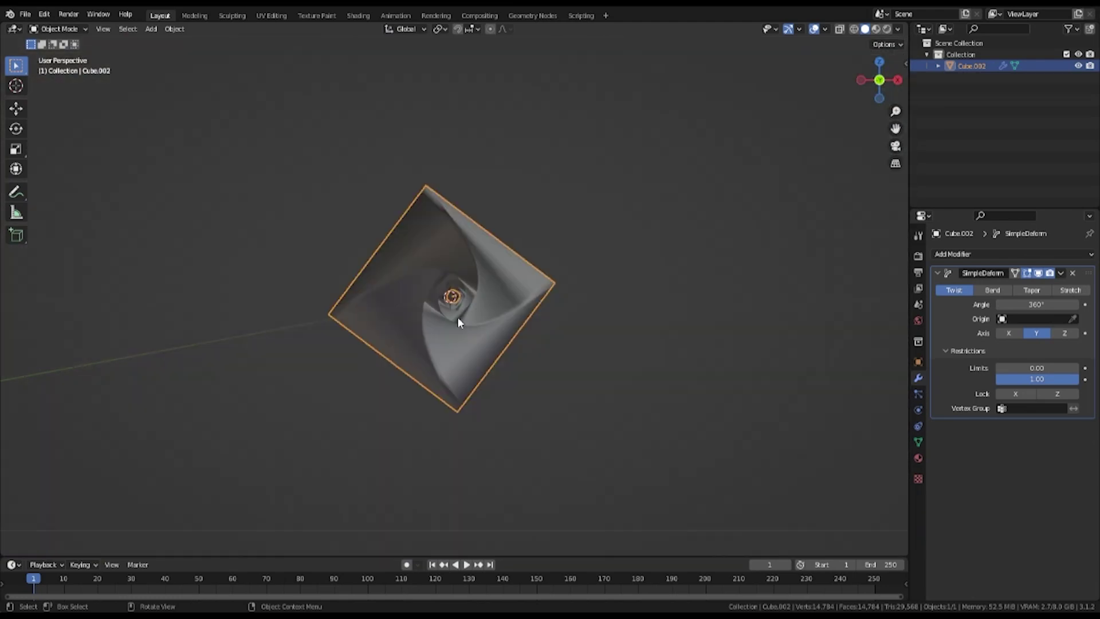
scroll(458, 317, "up", 4)
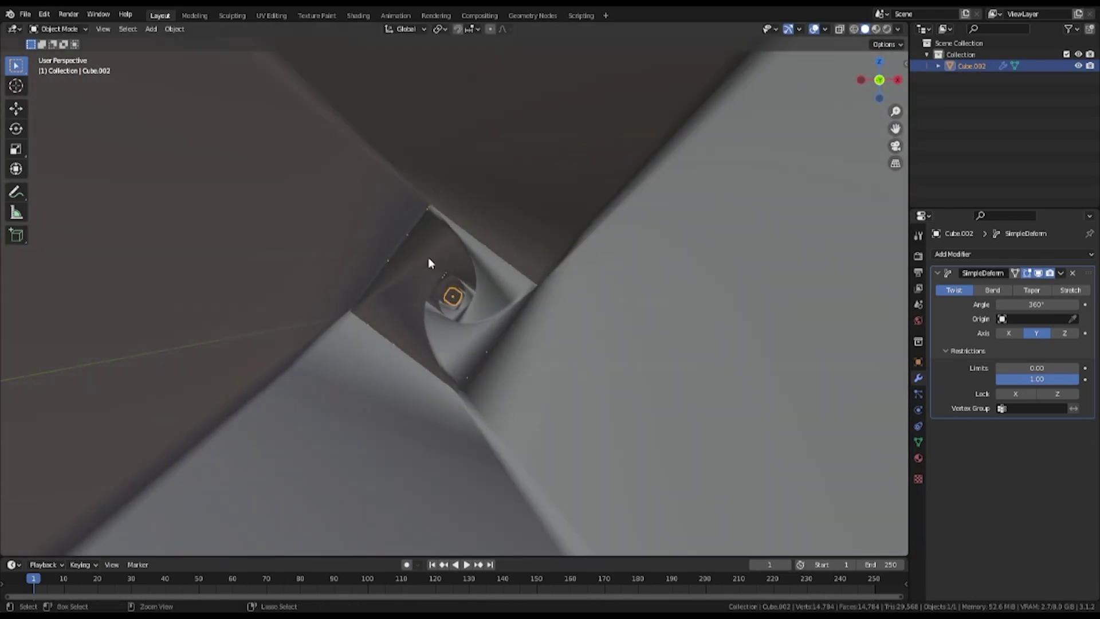
scroll(428, 256, "down", 2)
key("ctrl+z")
Duplicate the twisted tube and move the copy about 7.2 m along Y
scroll(428, 258, "down", 3)
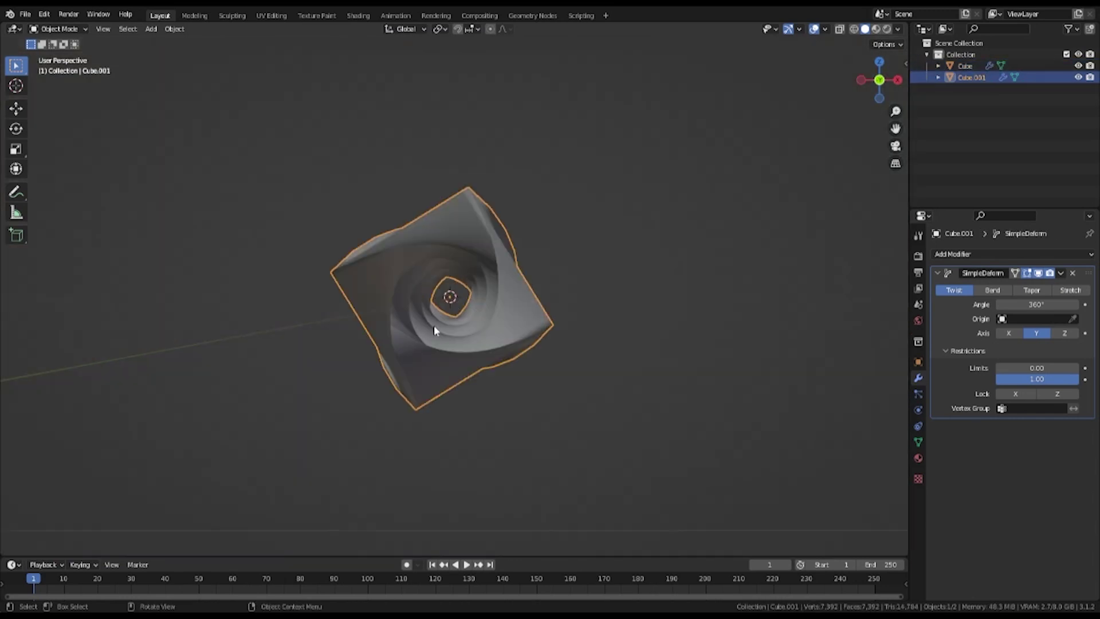
mouse_move(434, 325)
middle_mouse_down()
mouse_move(455, 328)
mouse_move(447, 359)
middle_mouse_up()
key("shift+d")
right_click(470, 262)
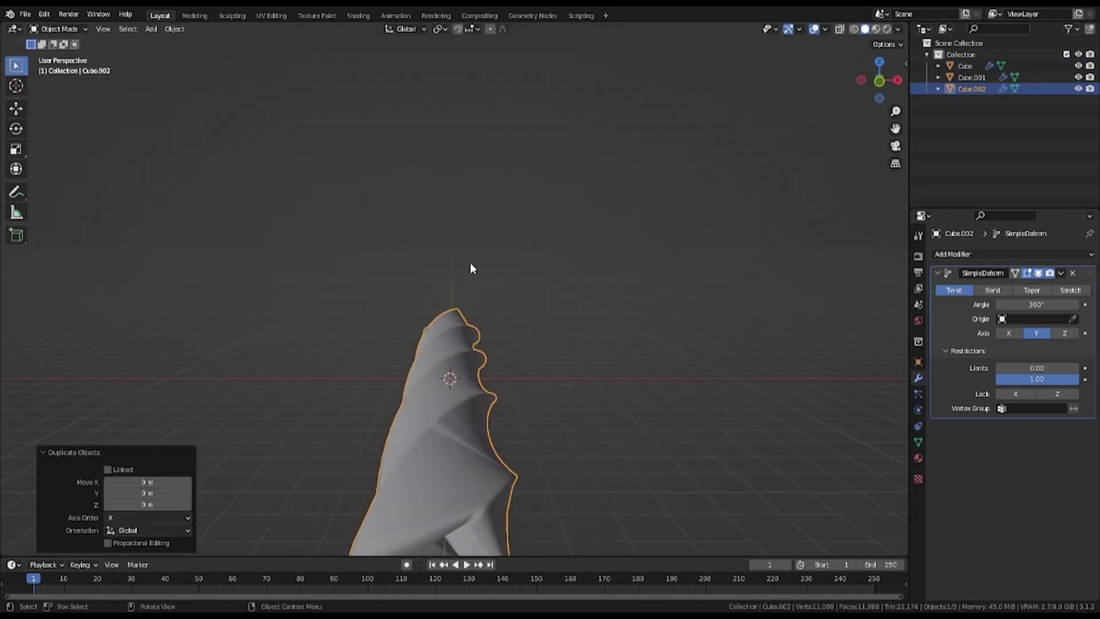
middle_click_drag(470, 268, 546, 319)
key("g")
key("y")
left_click(388, 332)
Rotate the copied tube to continue the tunnel
middle_click_drag(389, 332, 451, 320)
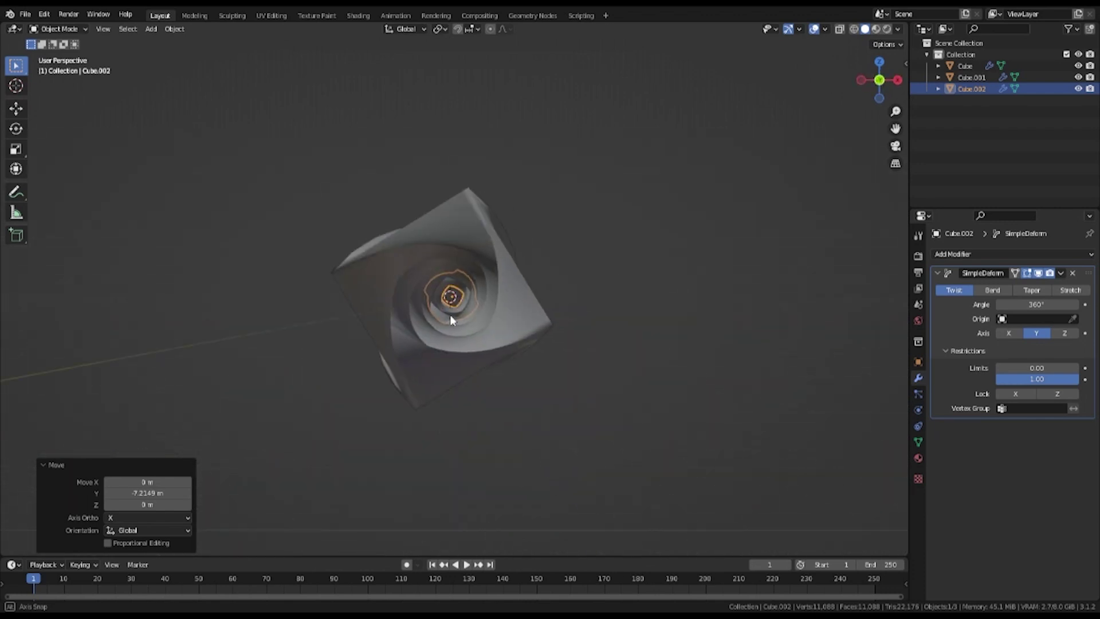
scroll(450, 319, "up", 5)
key("r")
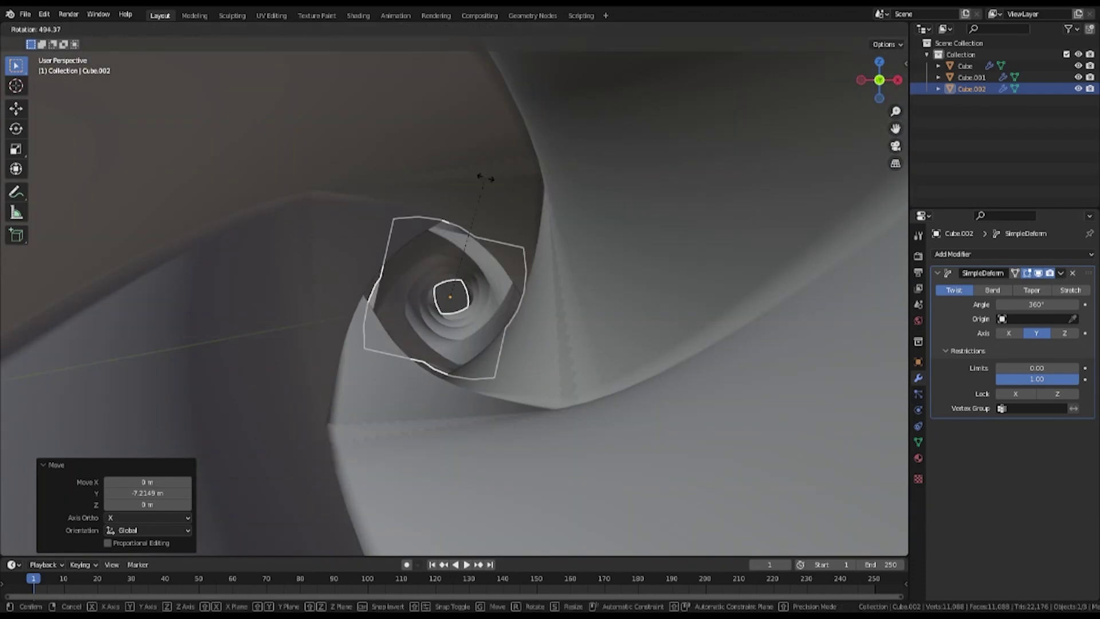
left_click(587, 461)
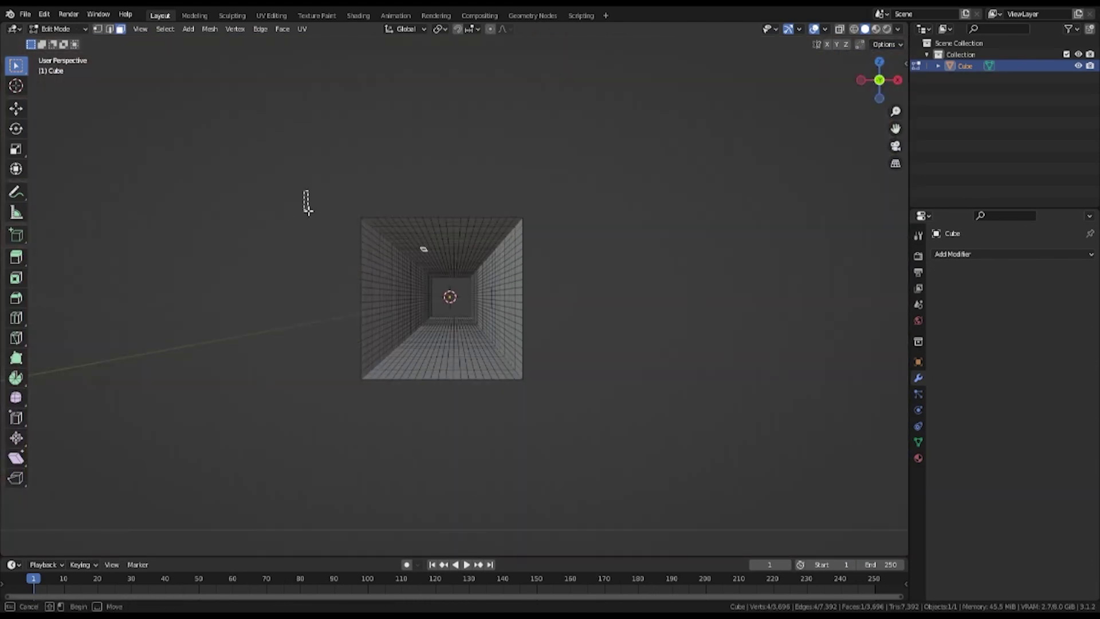
Select all, try and remove a Wave modifier, then add Subdivision Surface with Advanced expanded
key("a")
left_click(978, 254)
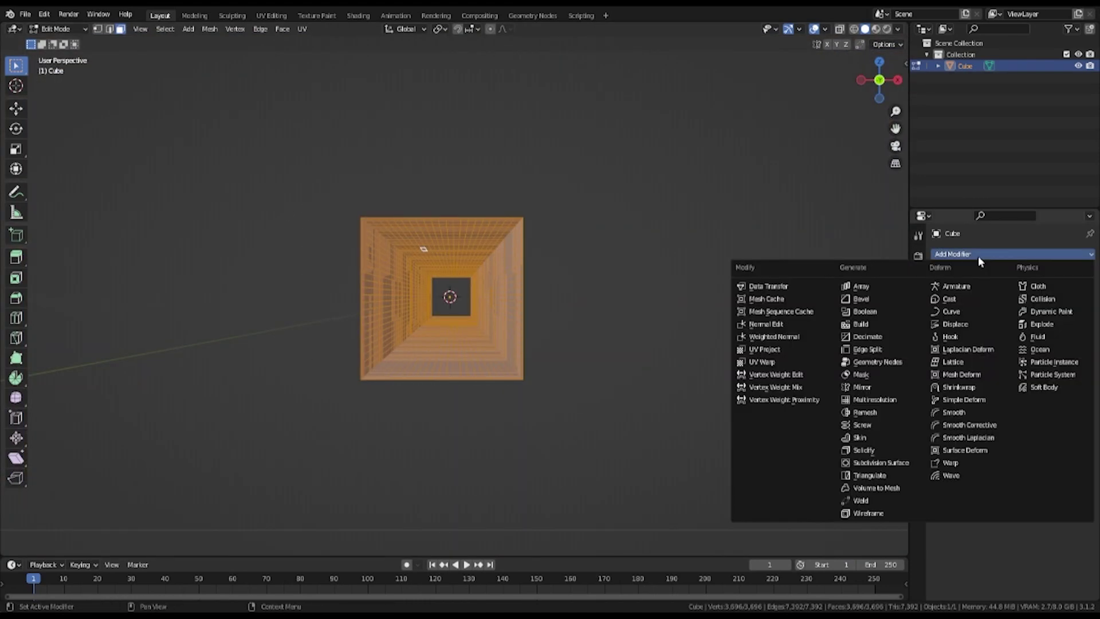
left_click(951, 475)
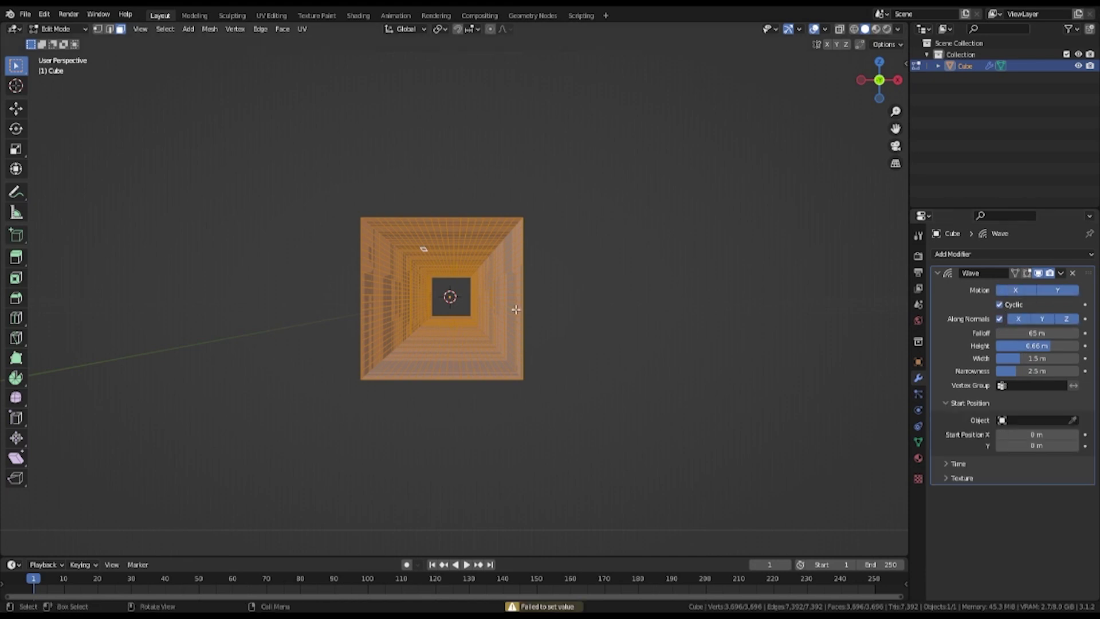
left_click(1073, 273)
left_click(1029, 255)
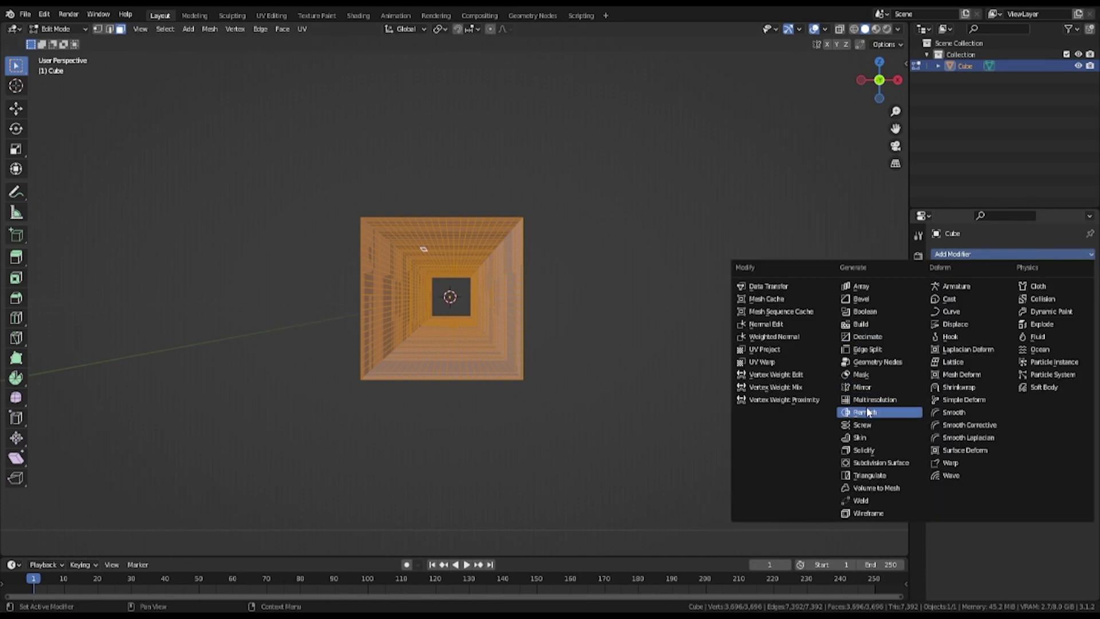
left_click(868, 463)
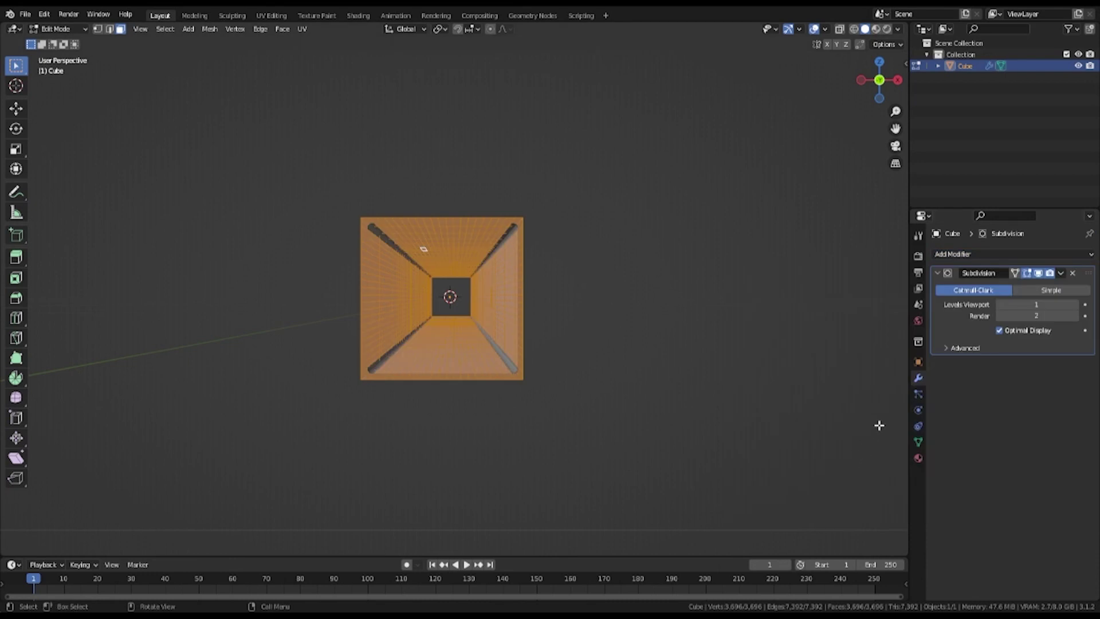
left_click(1029, 348)
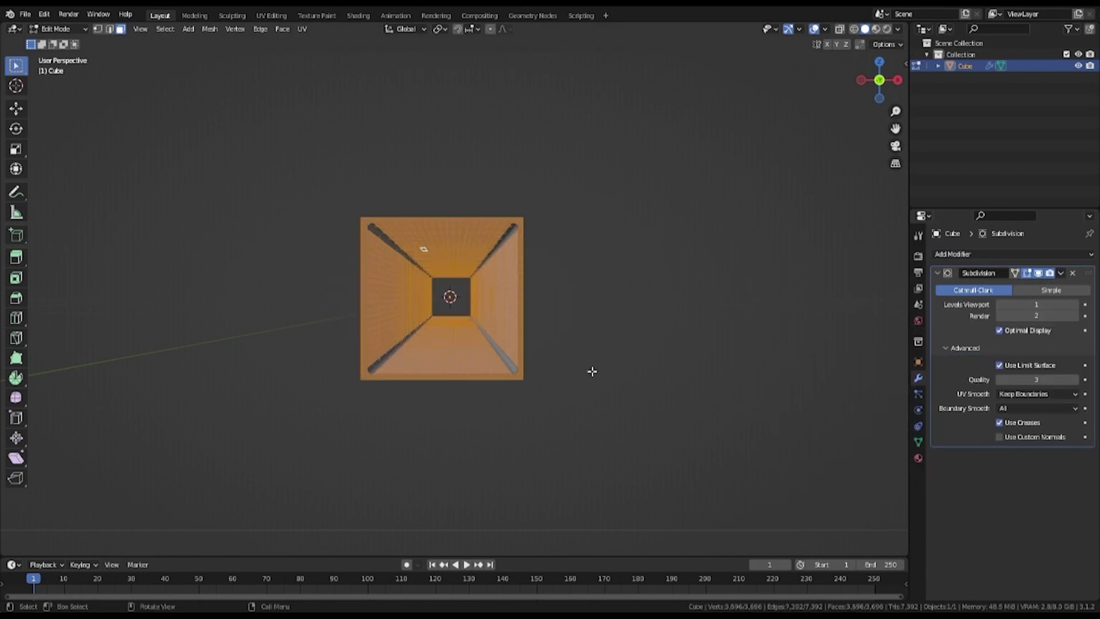
left_click(986, 255)
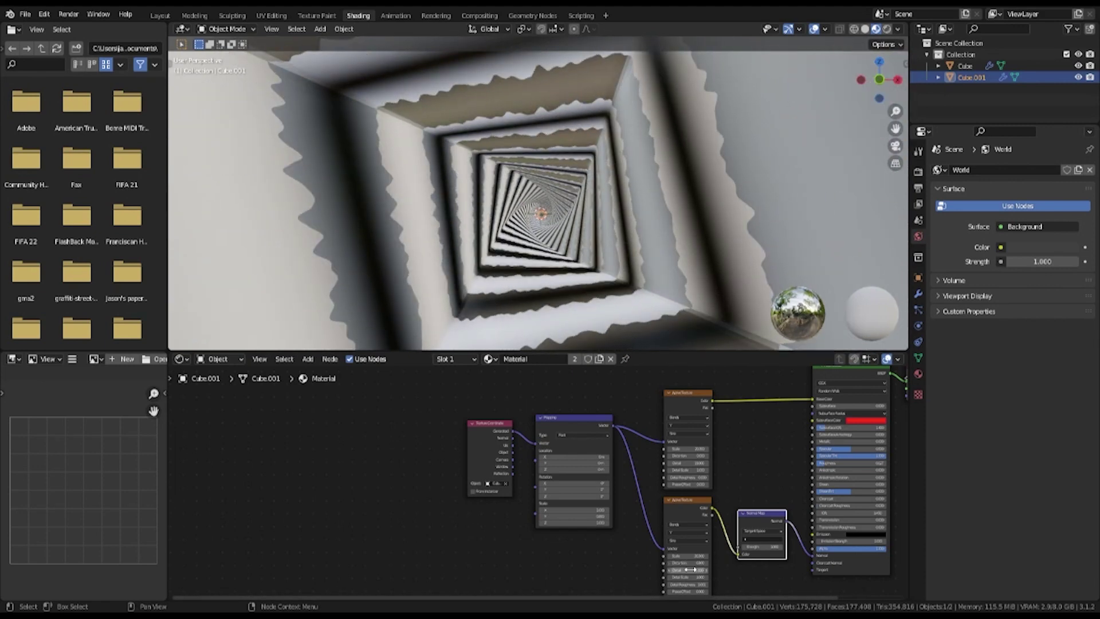
Set the lower Wave Texture's Phase Offset to 20
left_click_drag(687, 592, 636, 591)
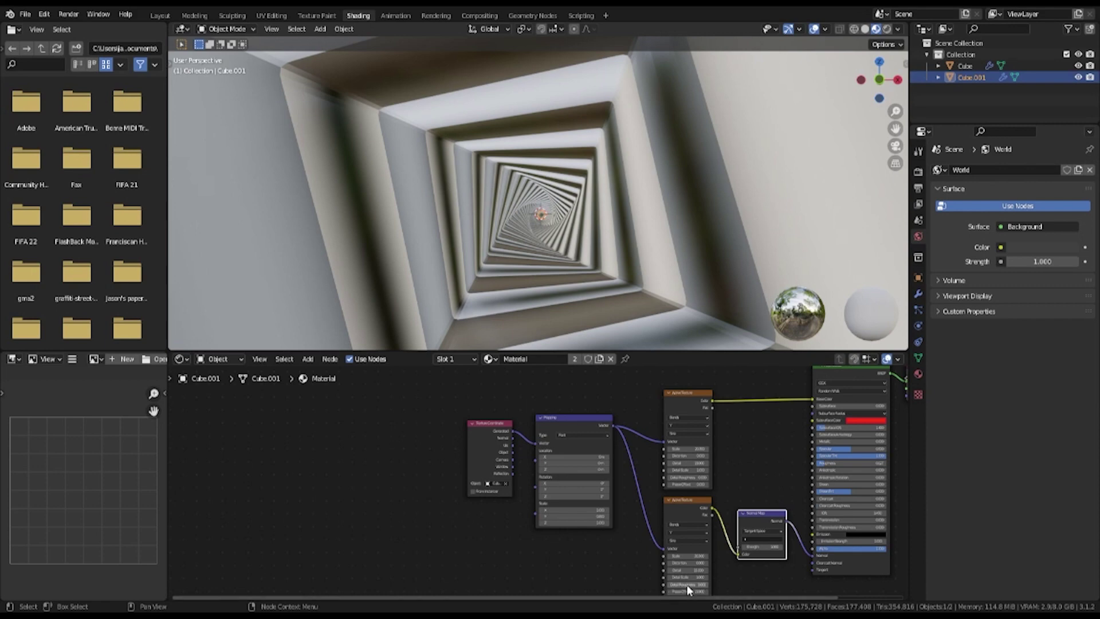
scroll(688, 590, "up", 2)
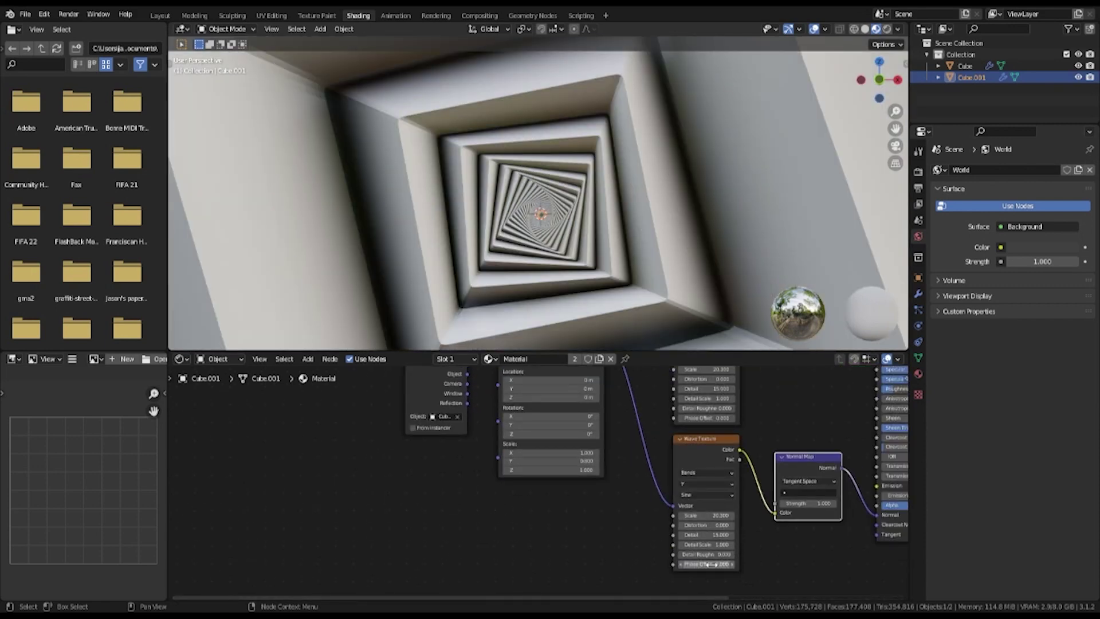
type("20")
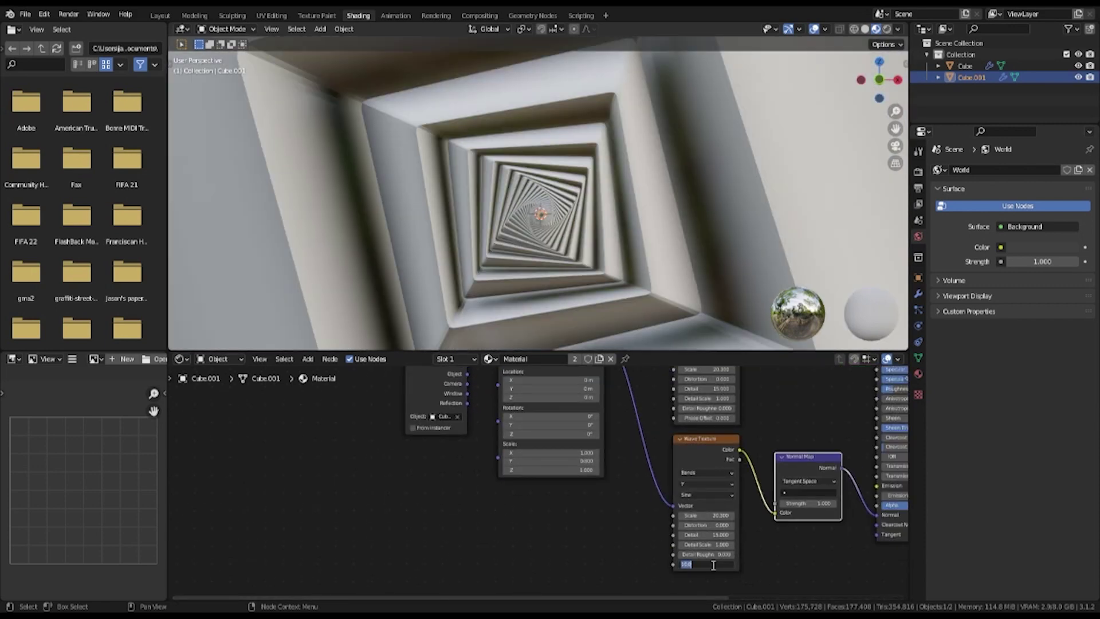
key("Return")
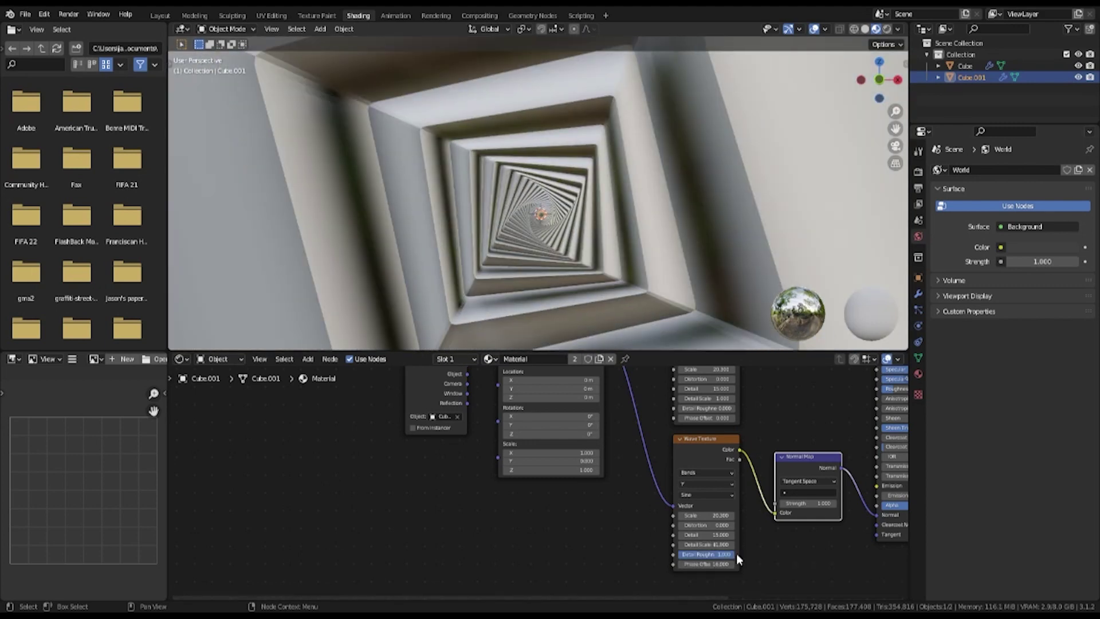
Adjust the Wave Texture's Scale and Phase Offset, then inspect the tunnel from the front
left_click_drag(714, 516, 739, 516)
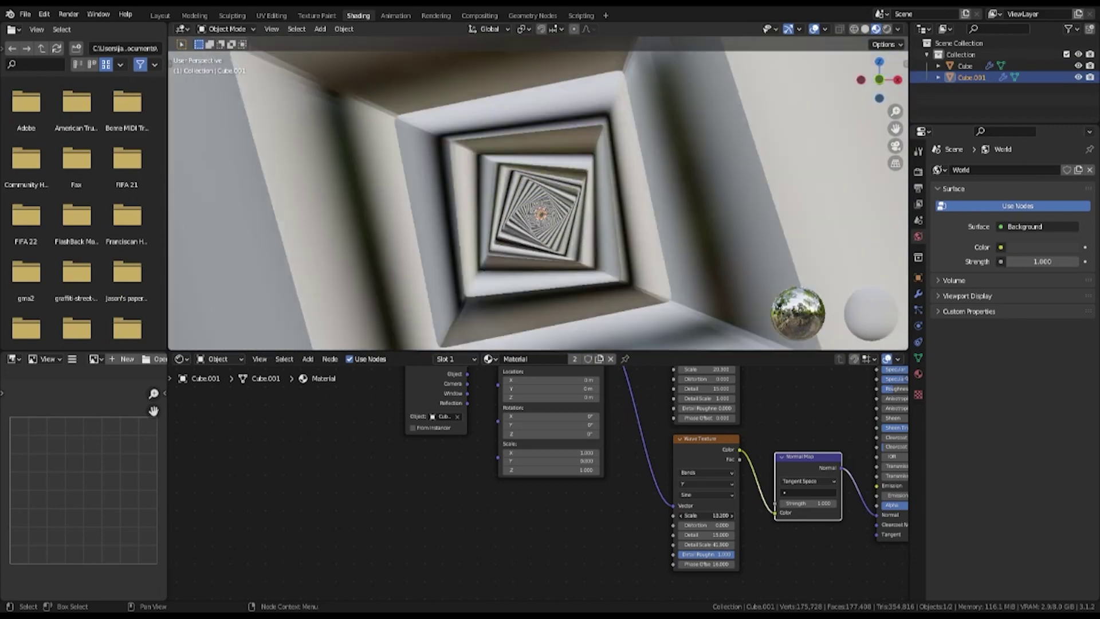
left_click_drag(708, 564, 739, 564)
key("KP_1")
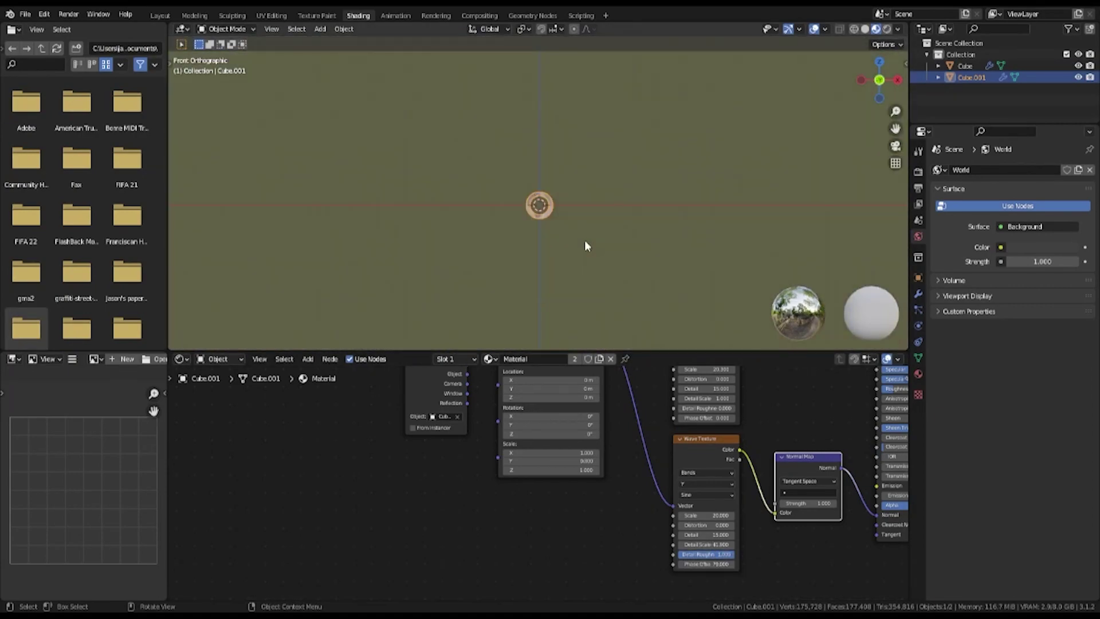
middle_click_drag(586, 243, 560, 264)
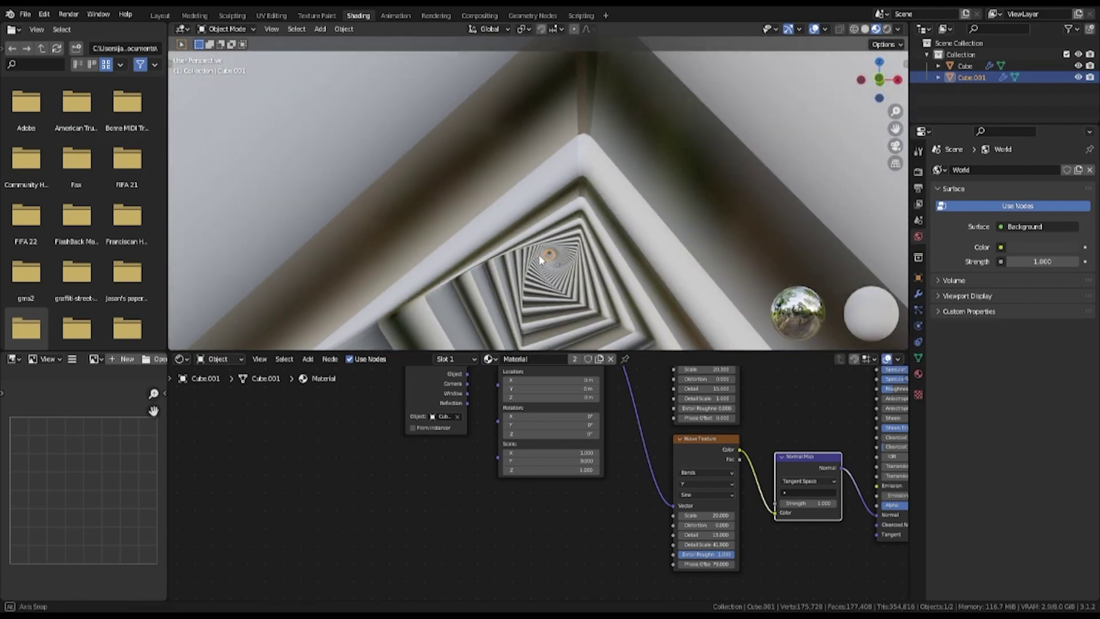
mouse_move(559, 263)
middle_mouse_down("alt")
mouse_move(510, 224)
mouse_move(442, 251)
middle_mouse_up("alt")
left_click_drag(168, 24, 195, 53)
Turn the File Browser area into a 3D Viewport showing the tunnel
left_click(12, 29)
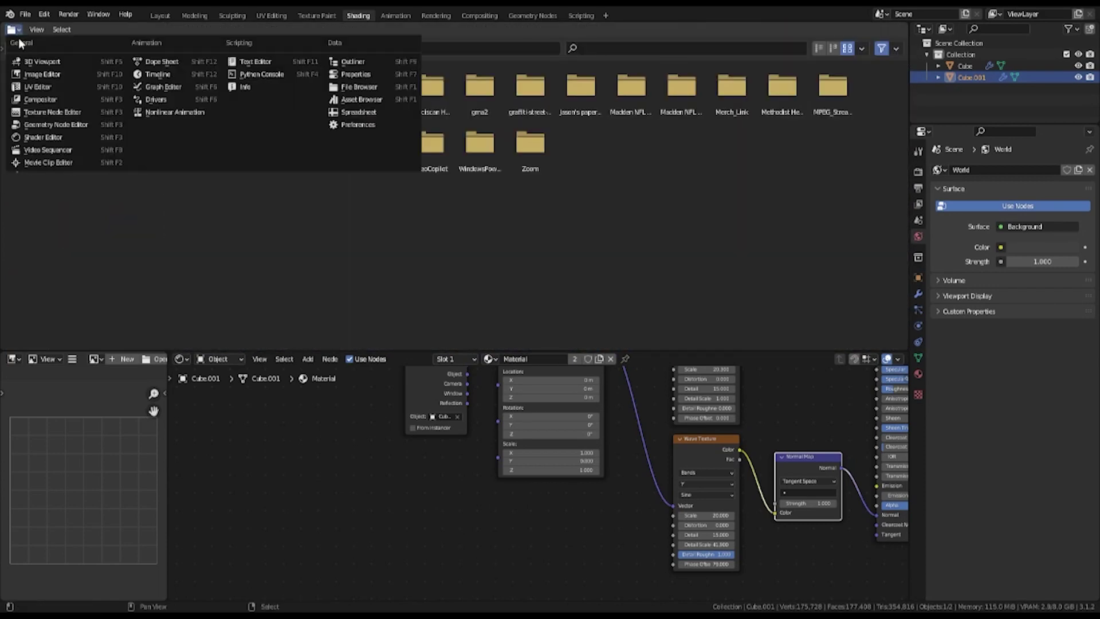
left_click(42, 62)
scroll(503, 252, "up", 5)
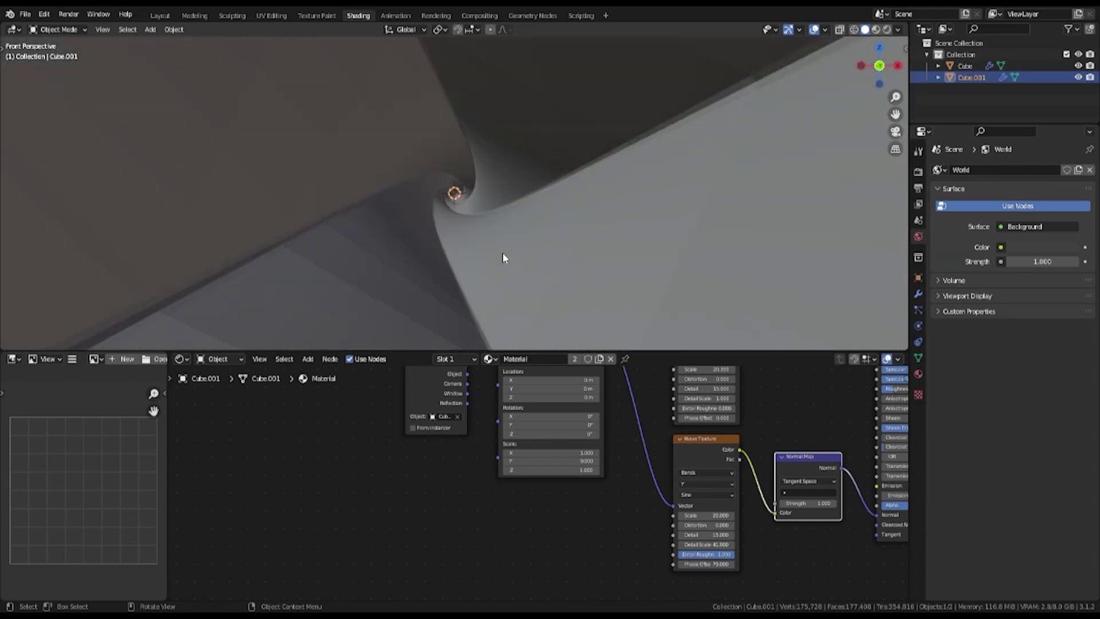
scroll(501, 248, "down", 5)
scroll(501, 248, "up", 5)
key("z")
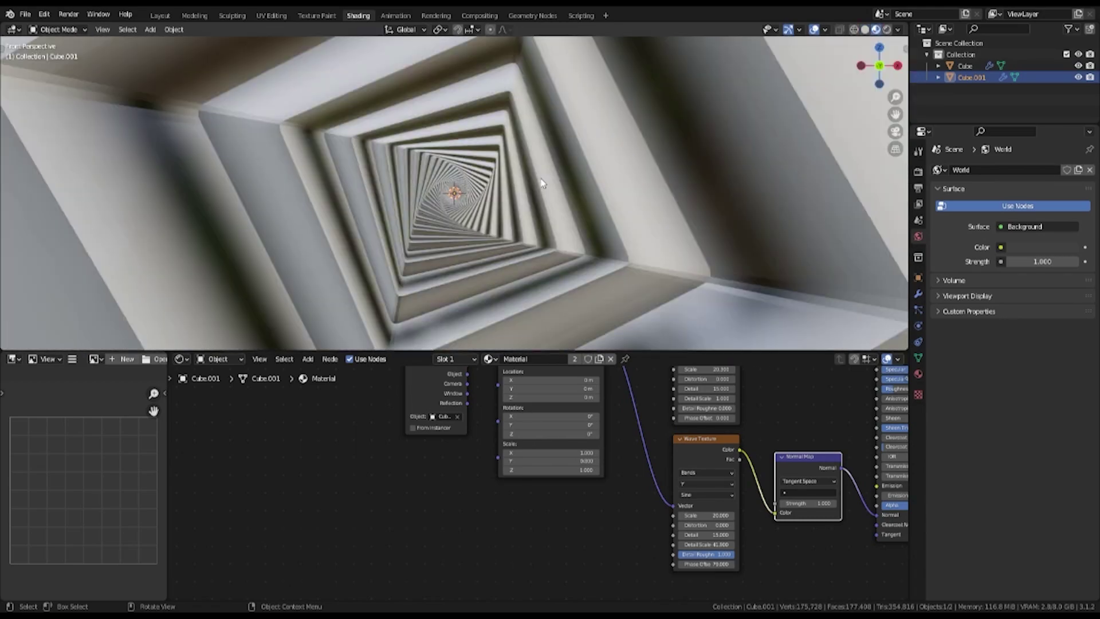
Raise the Wave Texture's Phase Offset to 122.5
mouse_move(706, 564)
left_mouse_down()
mouse_move(739, 564)
mouse_move(711, 563)
left_mouse_up()
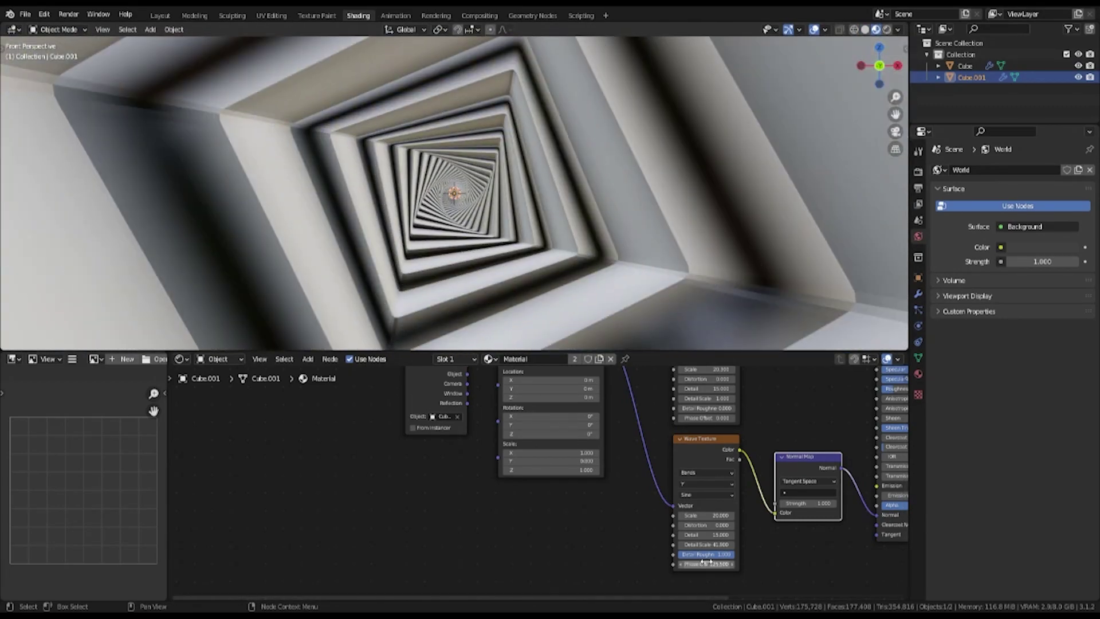
scroll(469, 321, "down", 5)
scroll(470, 322, "up", 5)
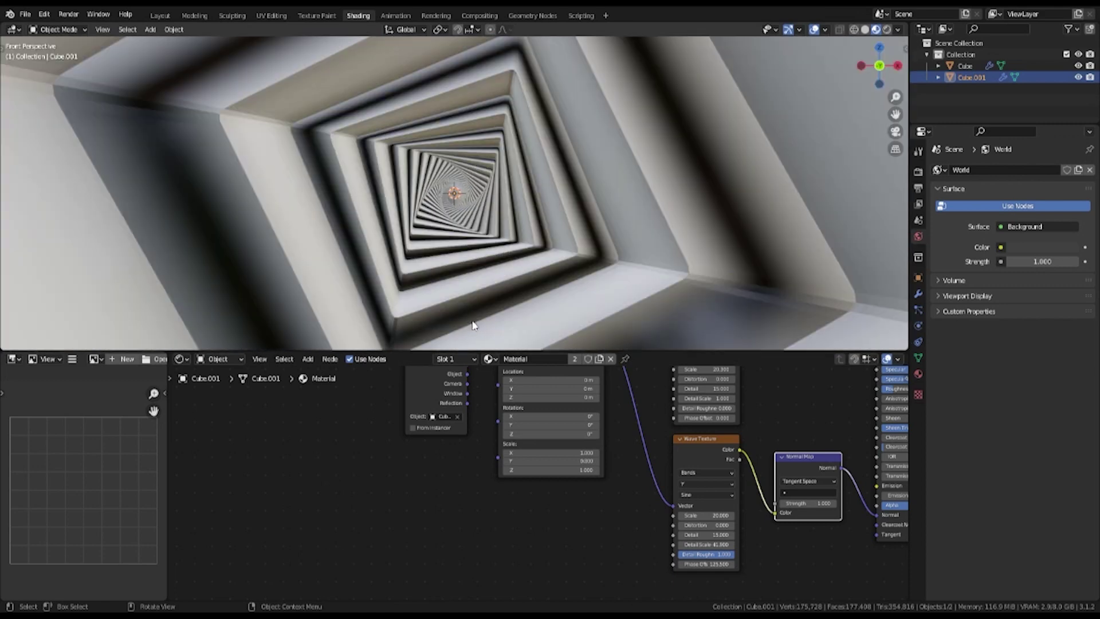
scroll(473, 325, "down", 2)
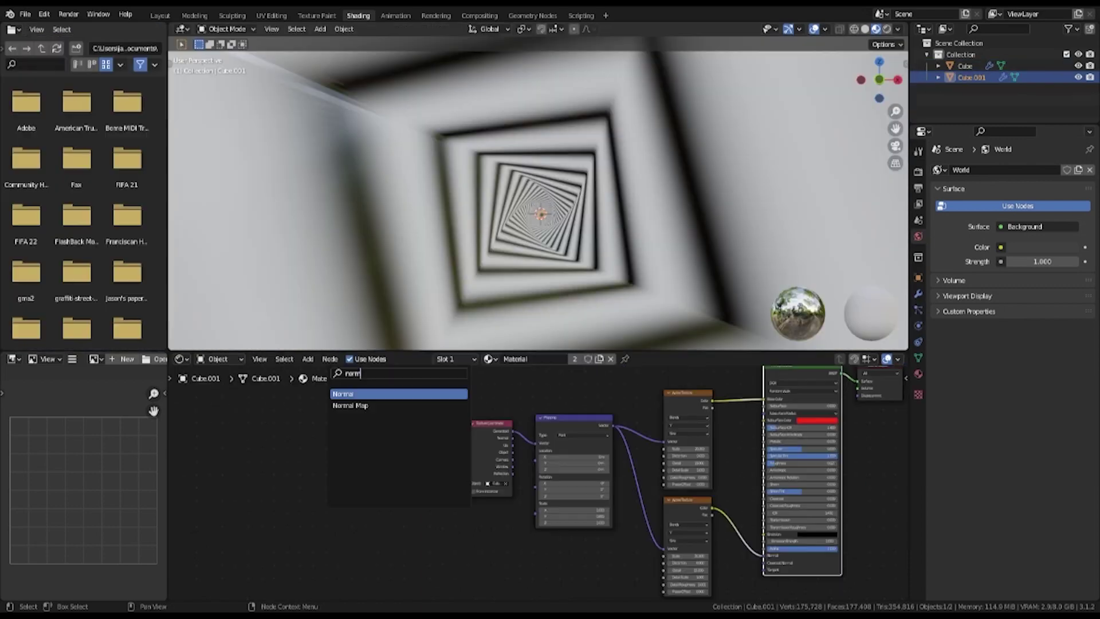
Add a Normal Map node before the shader and set the second texture's distortion to 4
key("Down")
key("Return")
left_click(699, 535)
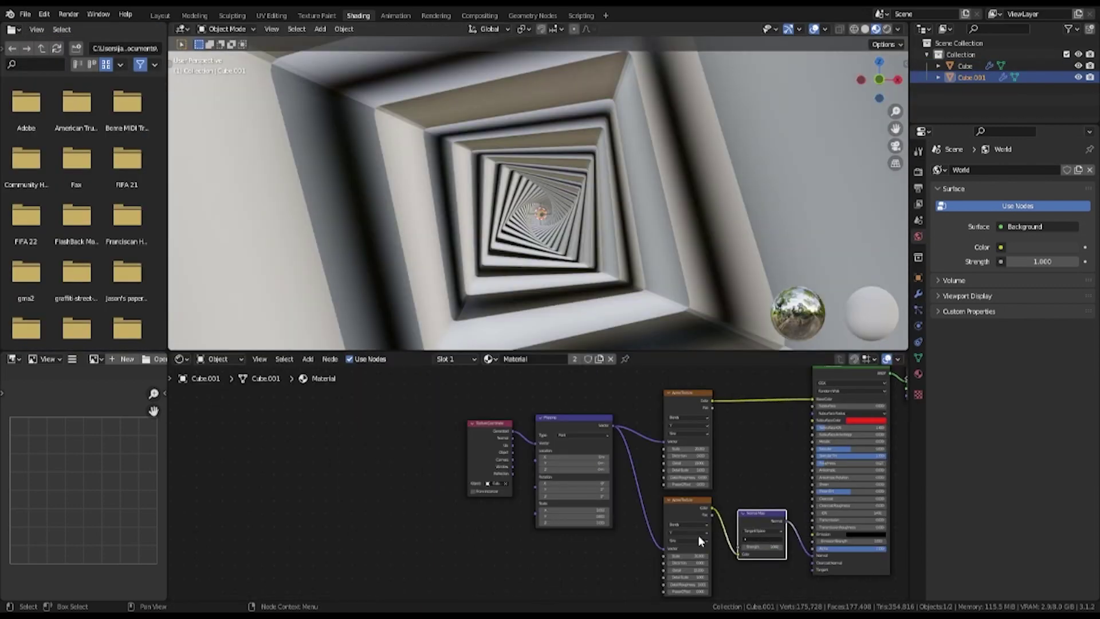
mouse_move(688, 563)
left_mouse_down()
mouse_move(711, 563)
mouse_move(688, 563)
left_mouse_up()
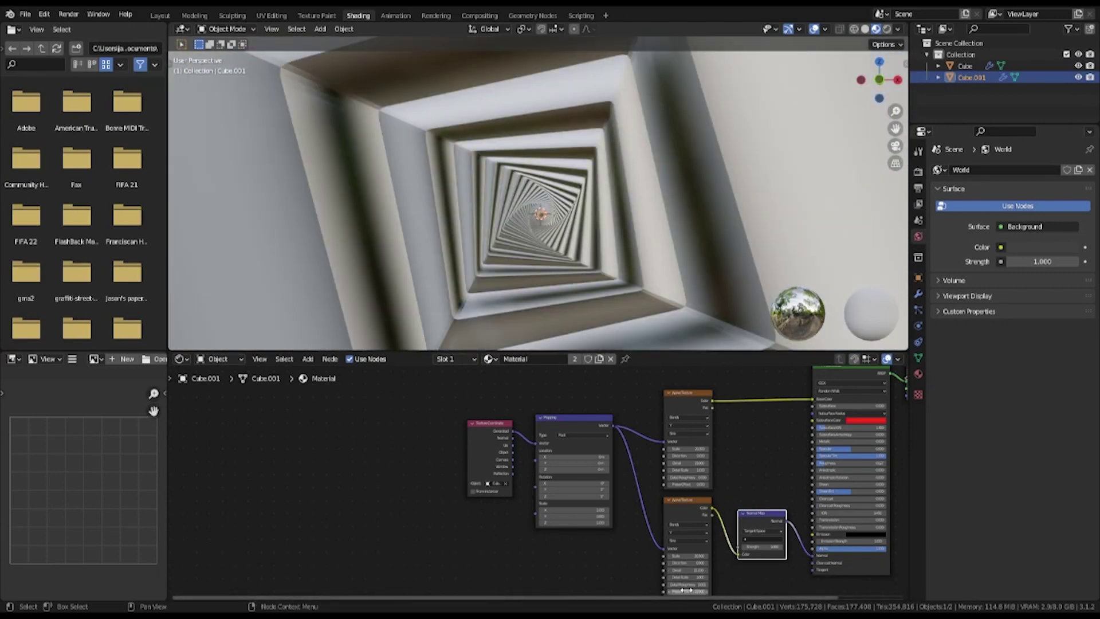
Set Phase Offset to 15 then 16, and raise Detail Scale to 41 and Detail Roughness to 1
scroll(688, 590, "up", 2)
scroll(721, 564, "up", 2)
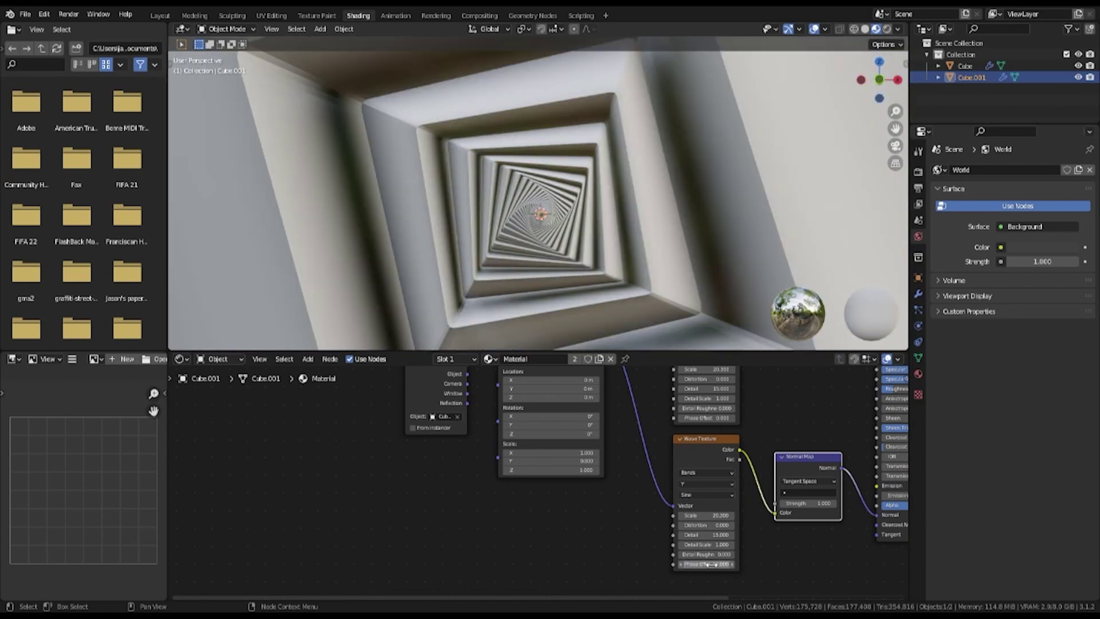
type("15")
key("Return")
left_click(714, 564)
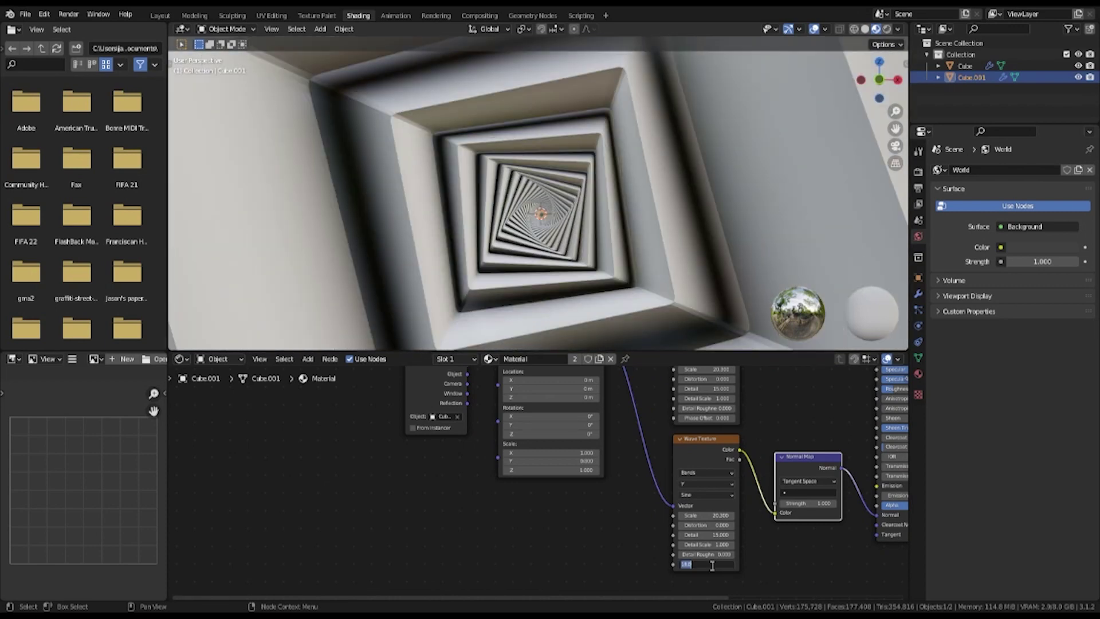
type("16")
key("Return")
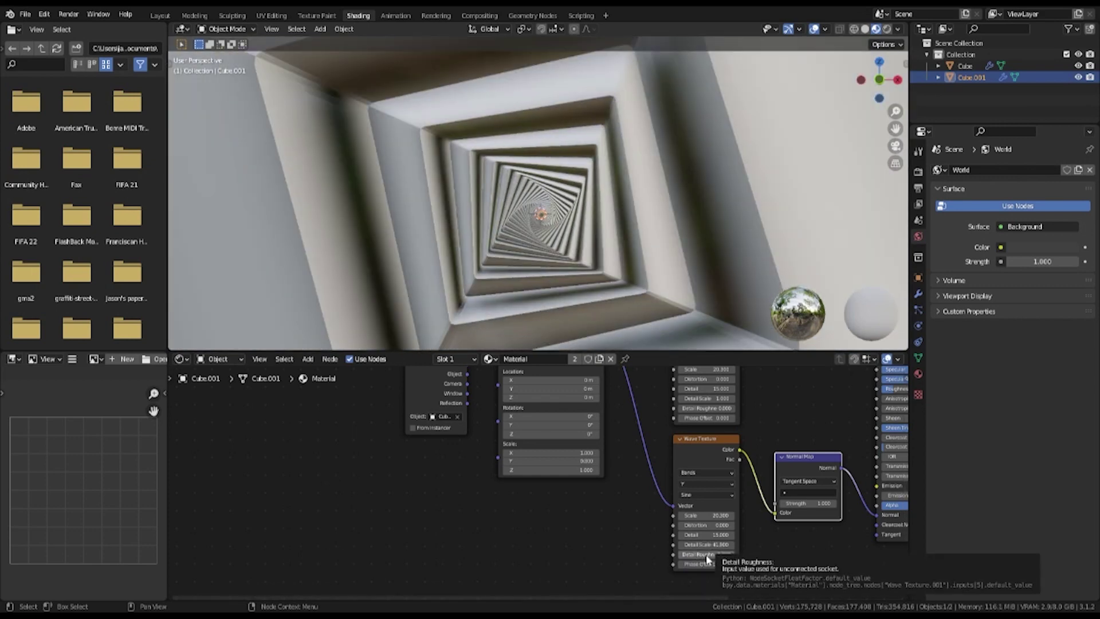
mouse_move(705, 545)
left_mouse_down()
mouse_move(726, 535)
mouse_move(699, 515)
mouse_move(731, 515)
left_mouse_up()
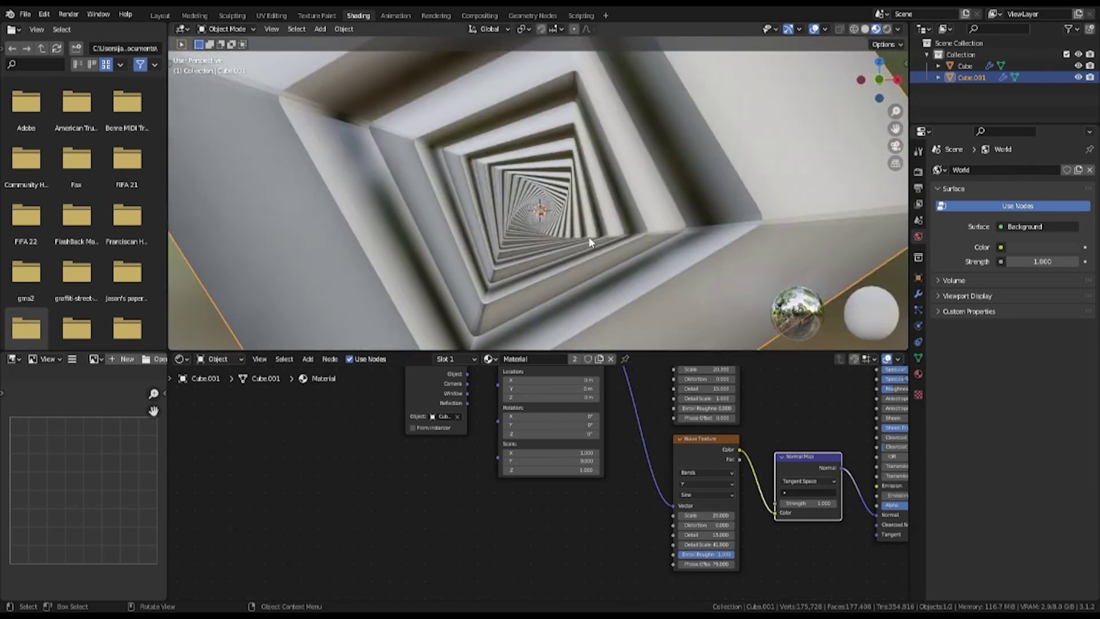
Orbit the 3D view around the tunnel from the front view
key("KP_1")
middle_click_drag(585, 246, 560, 270)
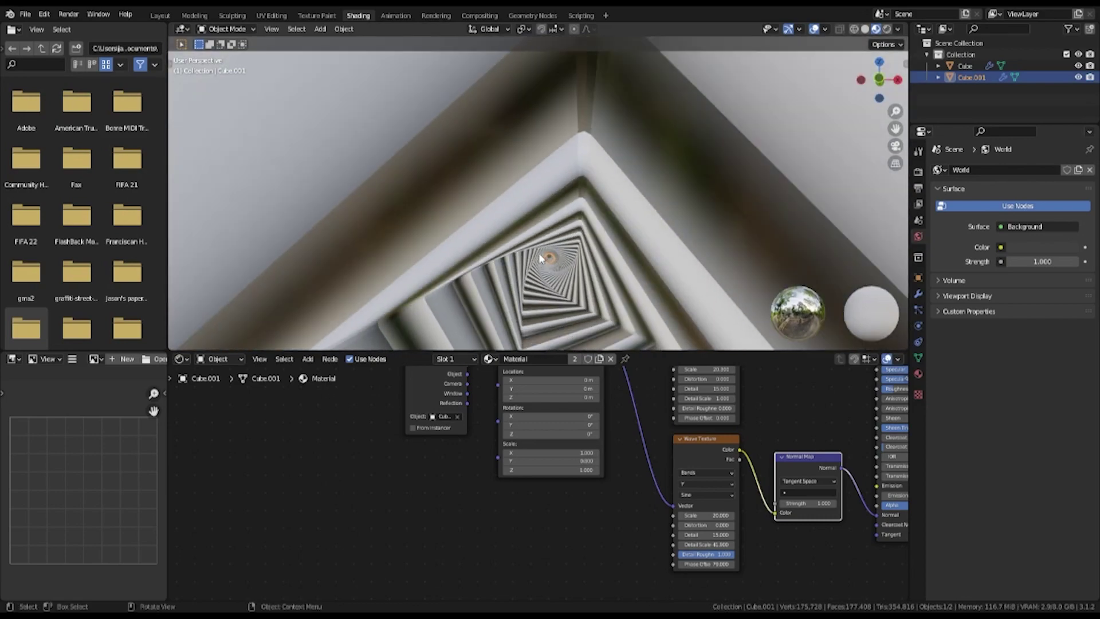
mouse_move(560, 269)
middle_mouse_down("alt")
mouse_move(560, 240)
mouse_move(513, 231)
middle_mouse_up("alt")
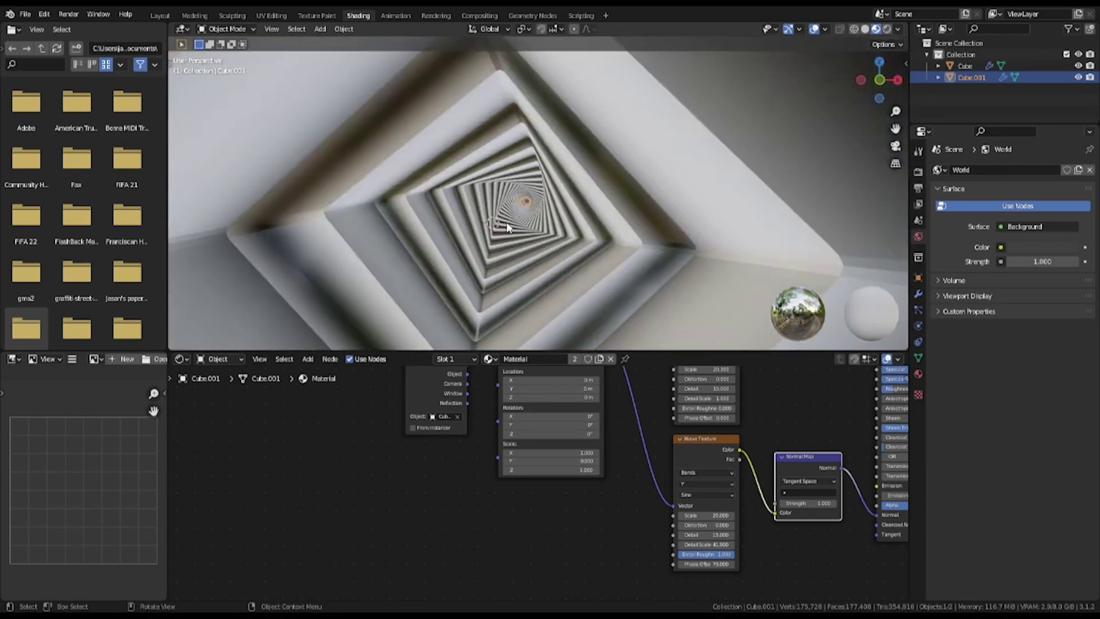
middle_click_drag(508, 228, 448, 256)
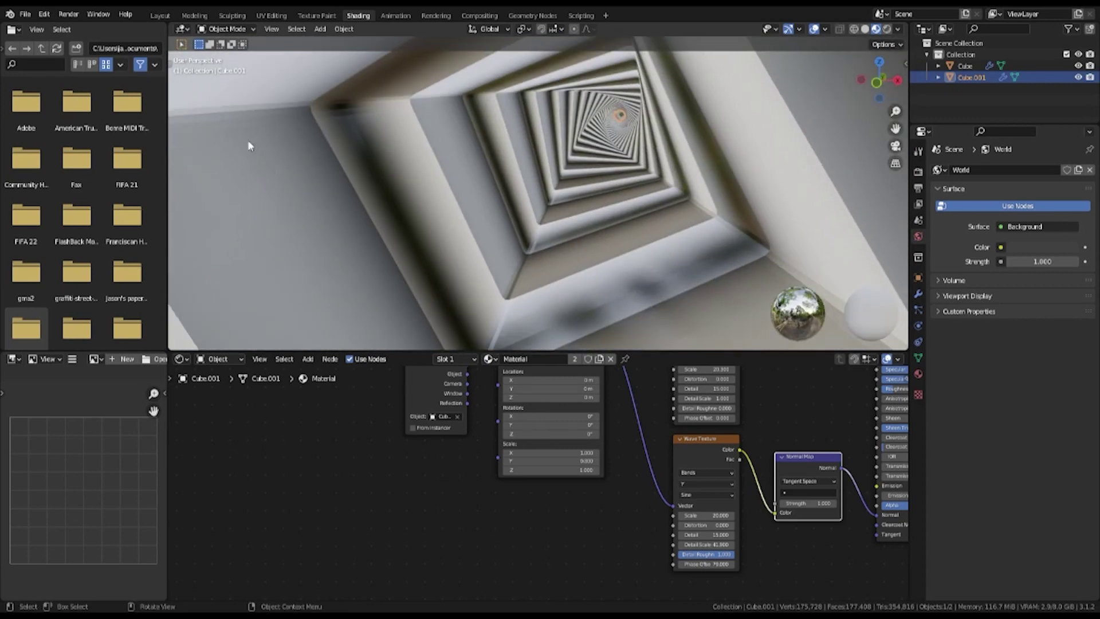
Make the enlarged File Browser area a perspective 3D view and raise Phase Offset to 125.5
left_click_drag(165, 25, 343, 172)
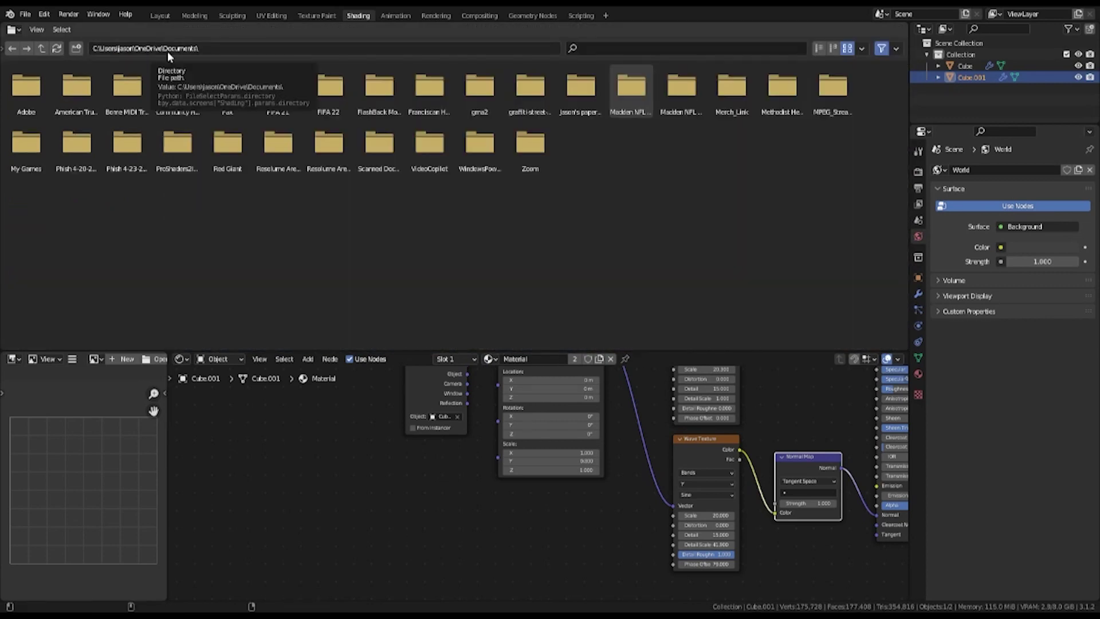
left_click(14, 30)
left_click(38, 61)
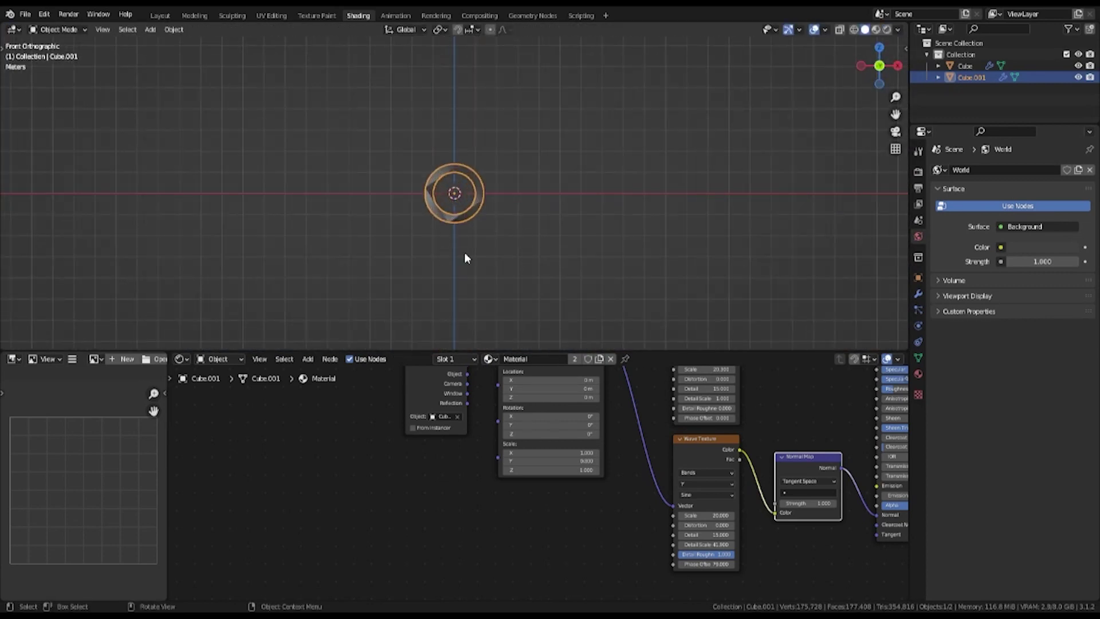
key("KP_5")
scroll(499, 250, "up", 8)
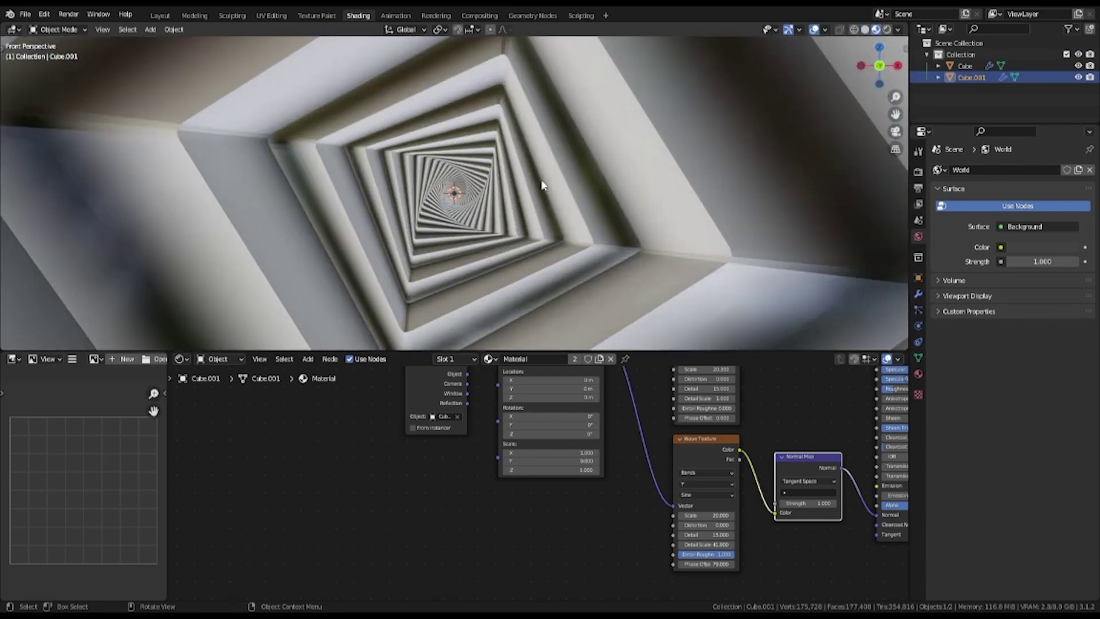
mouse_move(707, 564)
left_mouse_down()
mouse_move(739, 564)
mouse_move(717, 564)
left_mouse_up()
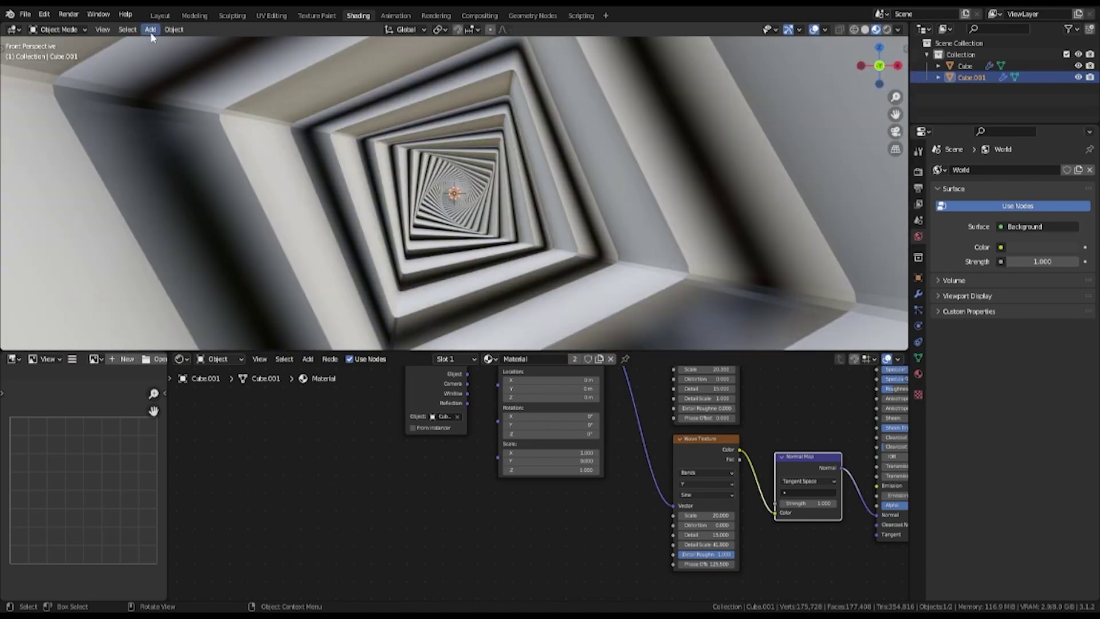
Add a camera and look through it
left_click(150, 29)
left_click(215, 223)
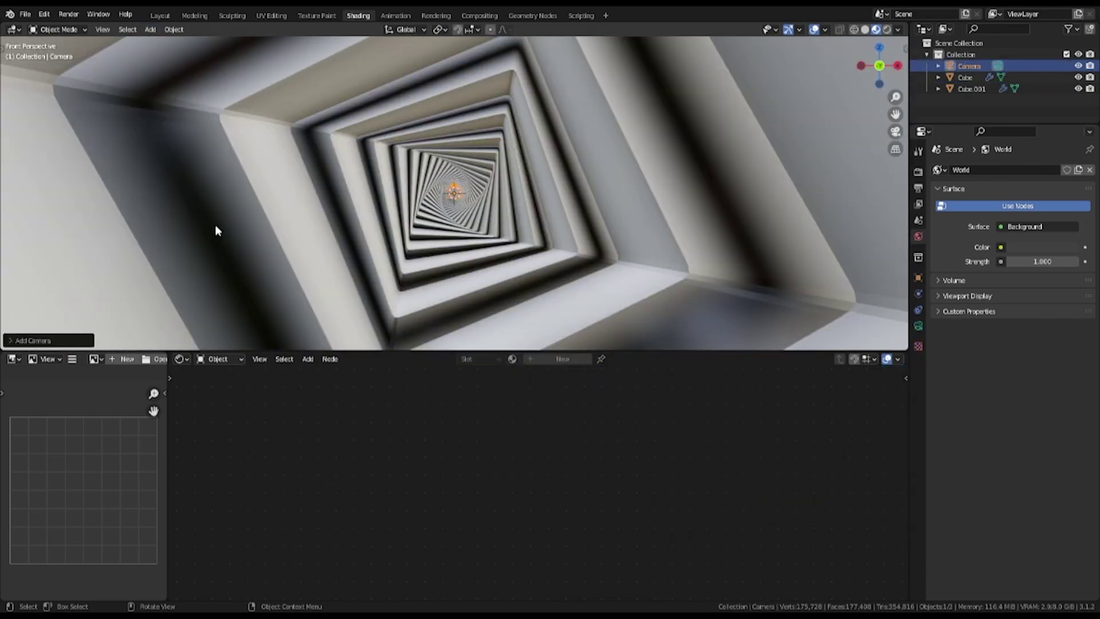
key("ctrl+KP_0")
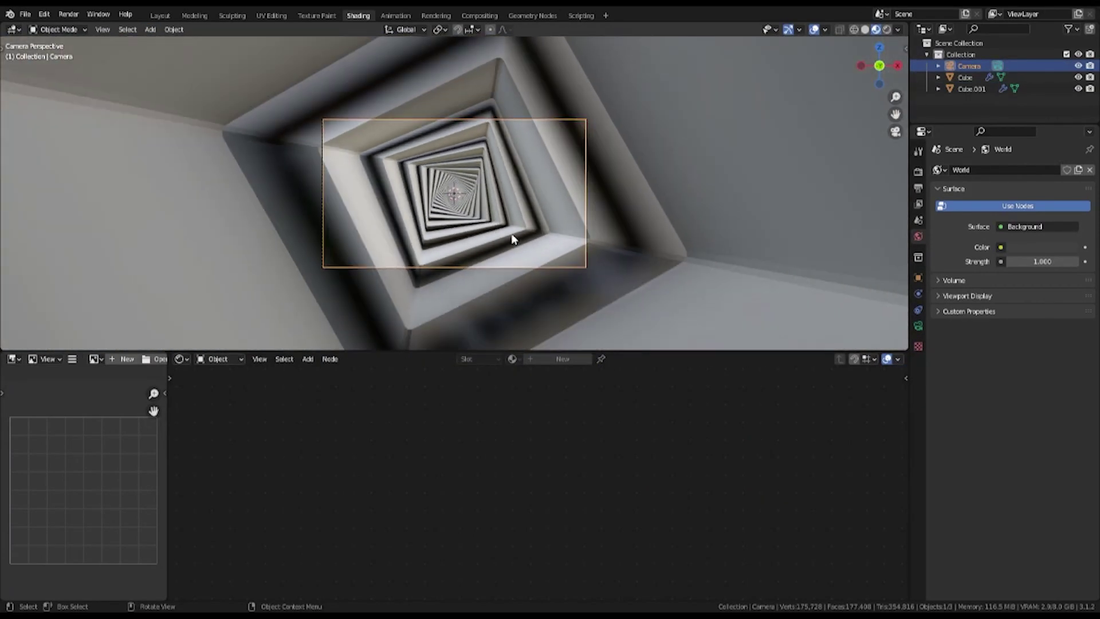
scroll(513, 240, "down", 3)
scroll(511, 234, "up", 1)
Move the camera deeper into the tunnel by setting its Location Y to -32 m
left_click(938, 66)
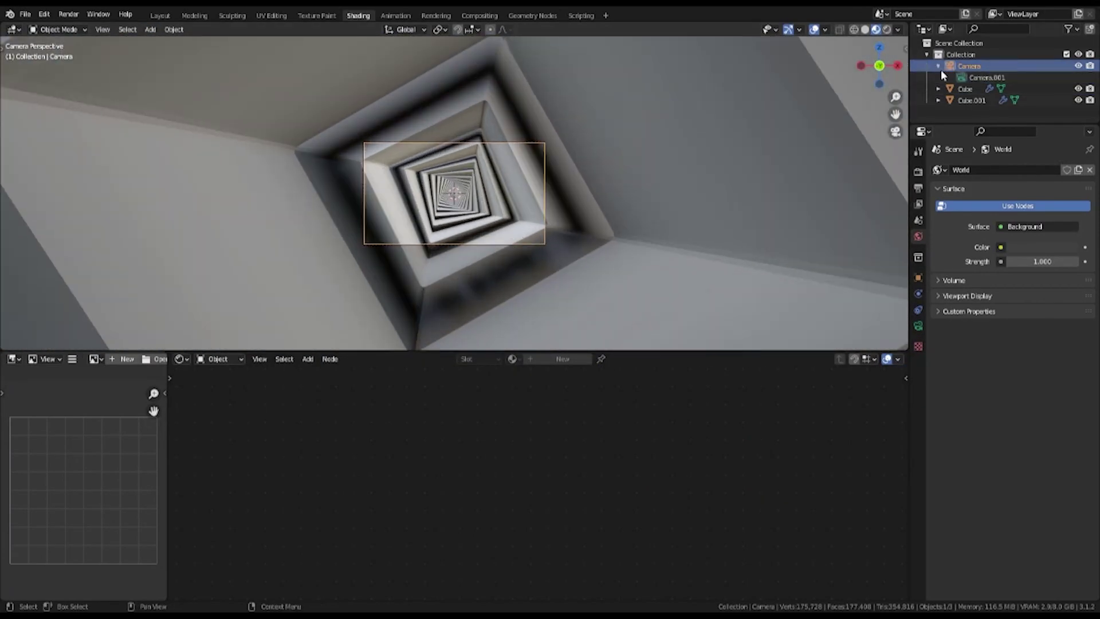
left_click(918, 278)
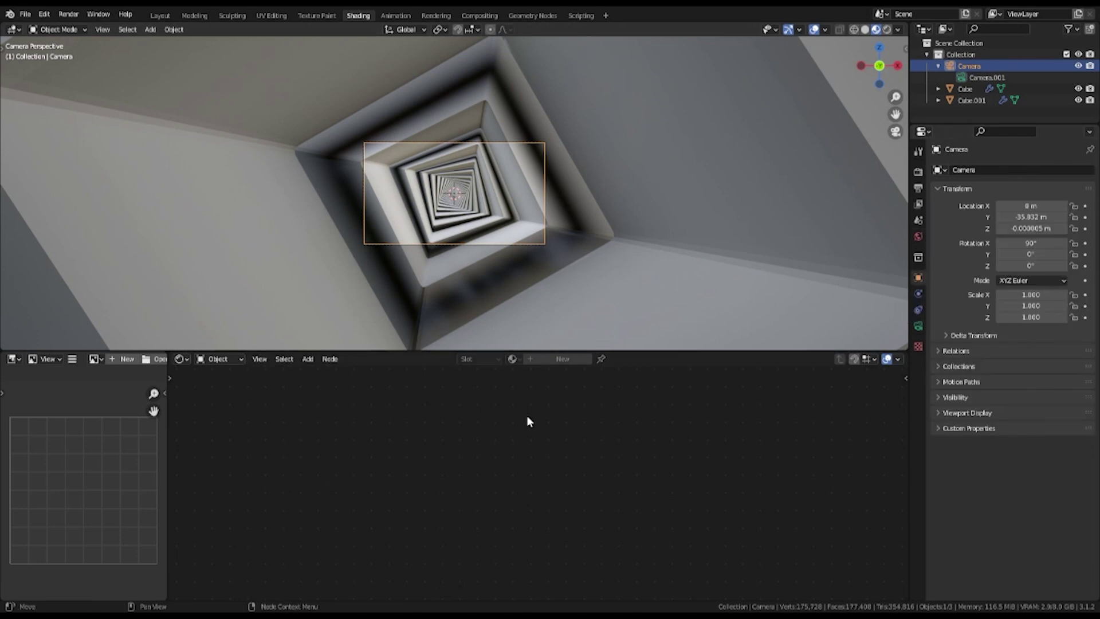
scroll(661, 232, "up", 2)
scroll(661, 232, "up", 3)
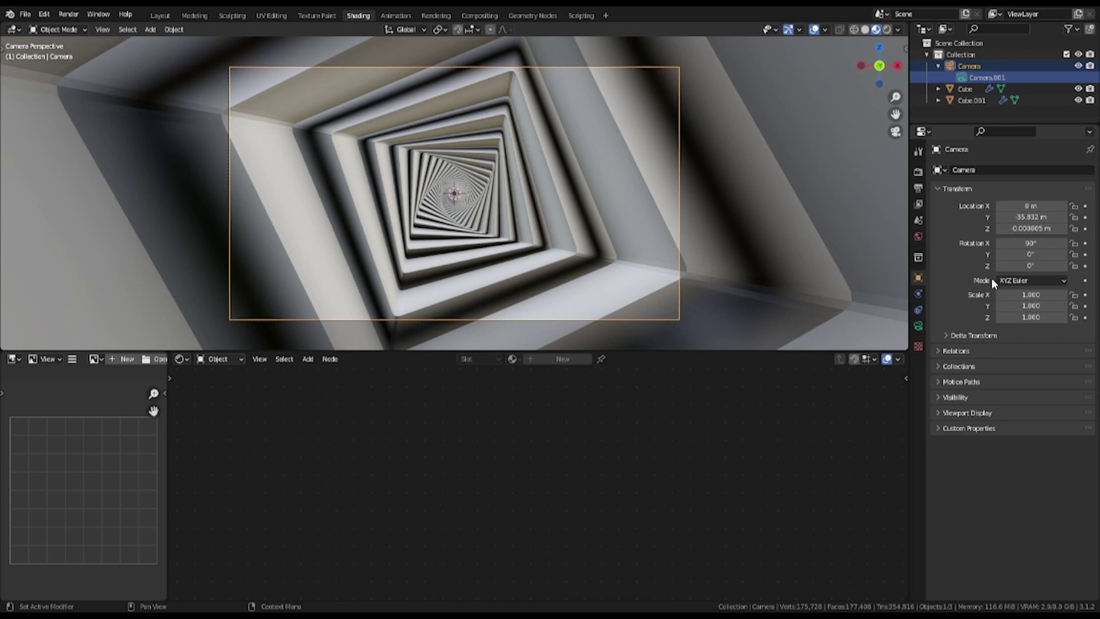
left_click_drag(1032, 217, 1014, 216)
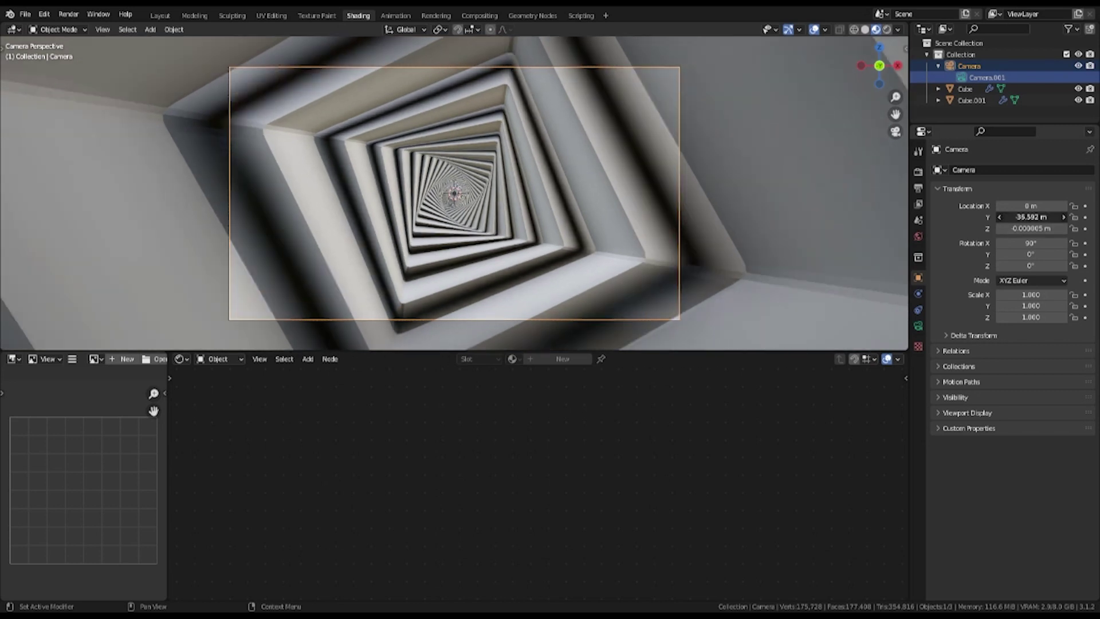
type("-32")
key("Return")
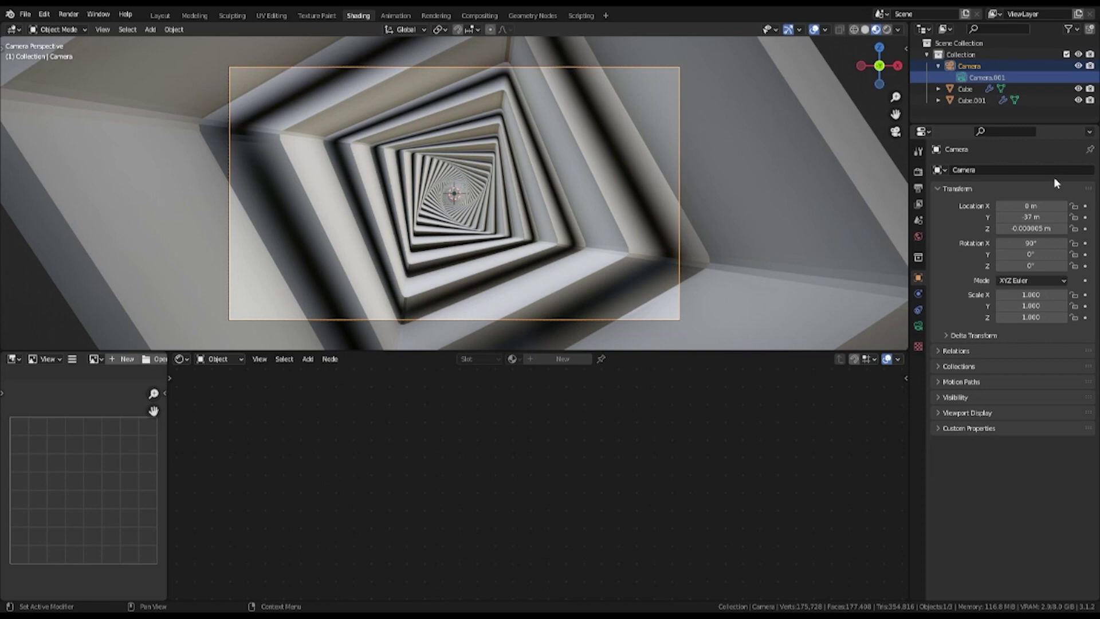
Reset the camera's location, then try Location Y values of -37 m and -0.35
key("BackSpace")
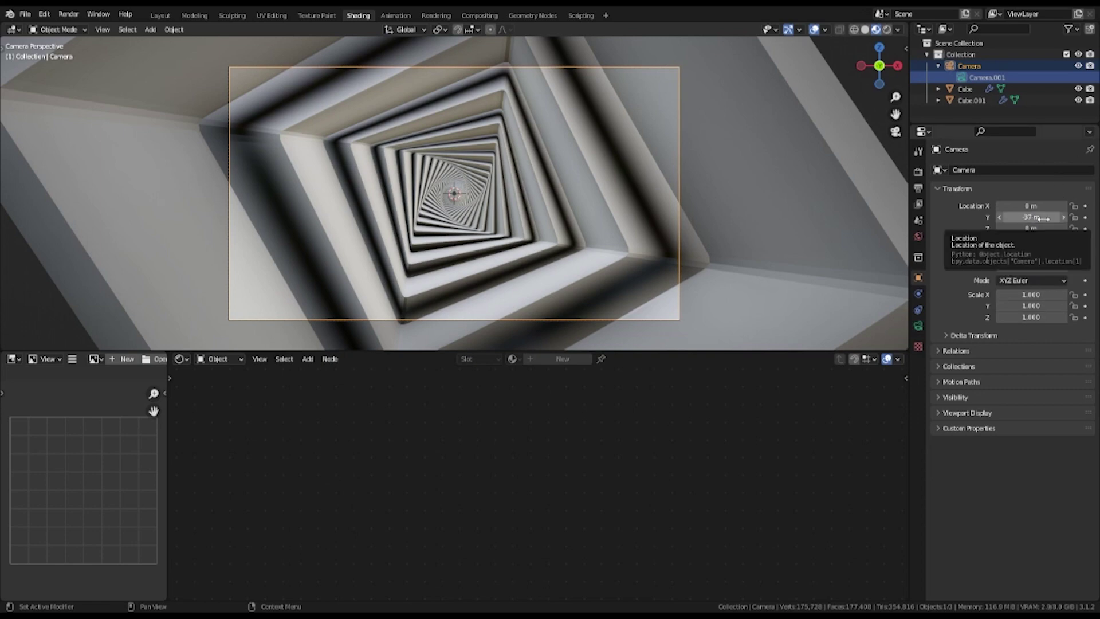
key("BackSpace")
left_click_drag(1031, 217, 986, 217)
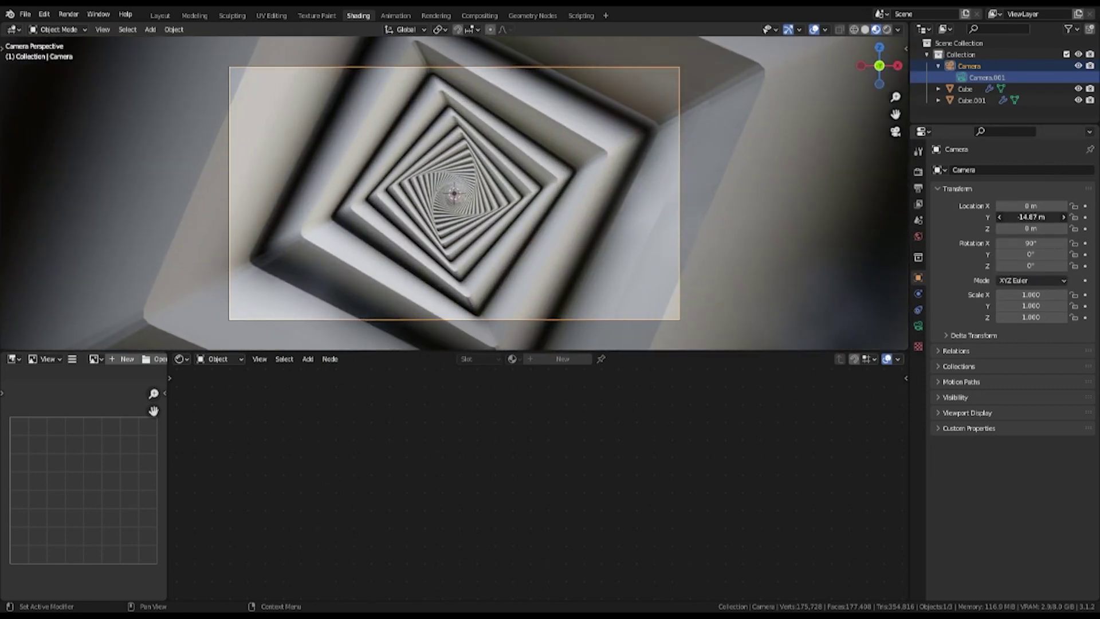
key("Return")
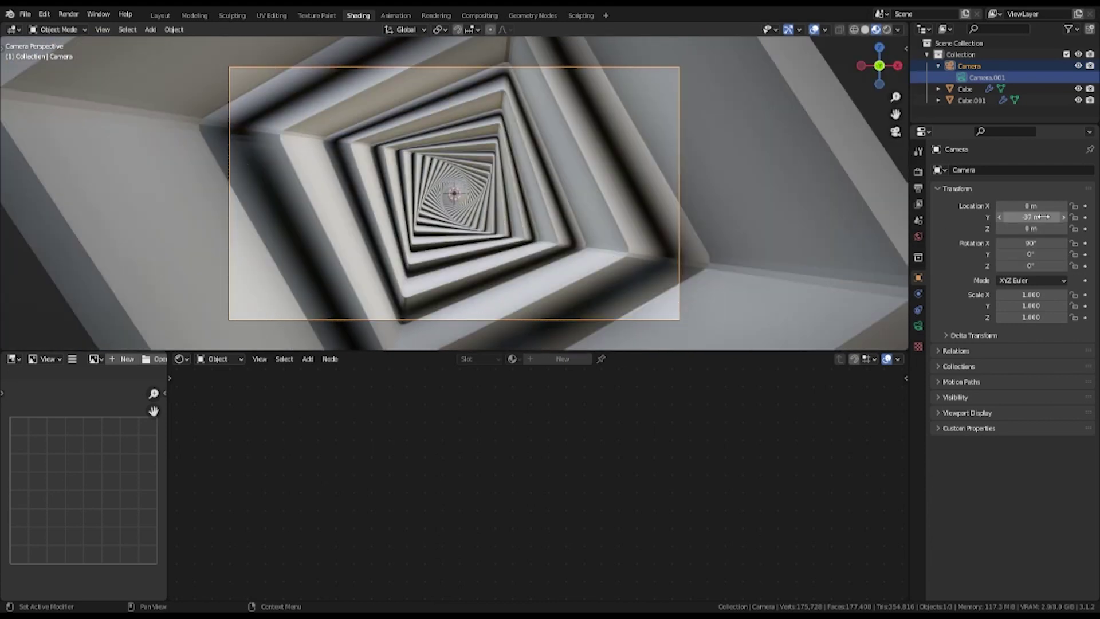
middle_click_drag(1042, 216, 1043, 216, "ctrl")
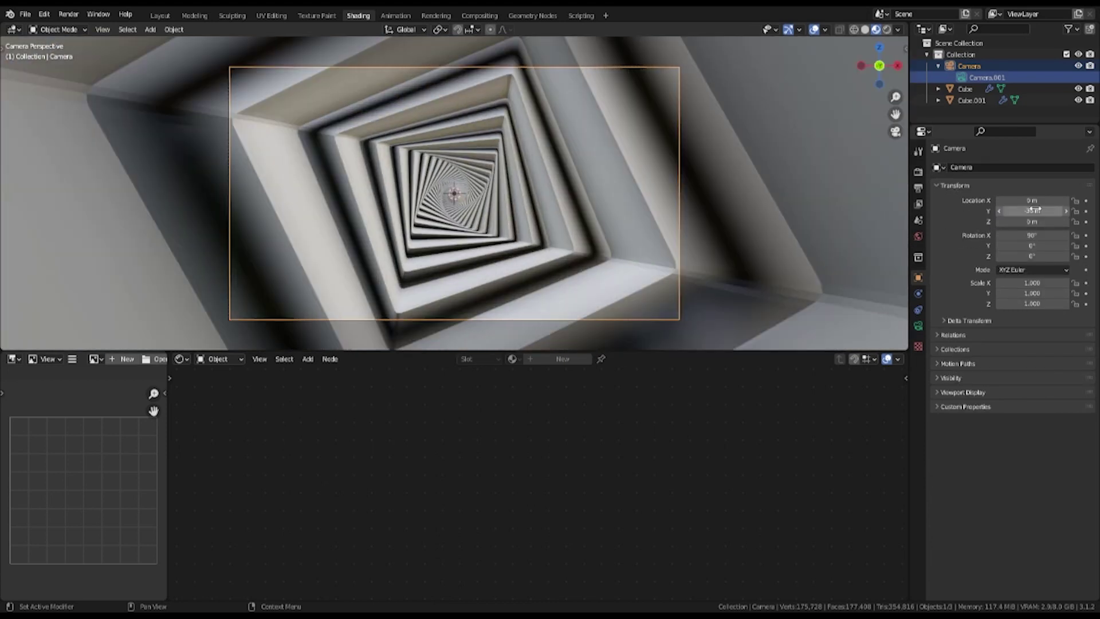
type("-0.35")
key("Return")
Adjust the camera's Location Y through 2.84, 10 and 0, moving it toward 45 m
left_click(1035, 211)
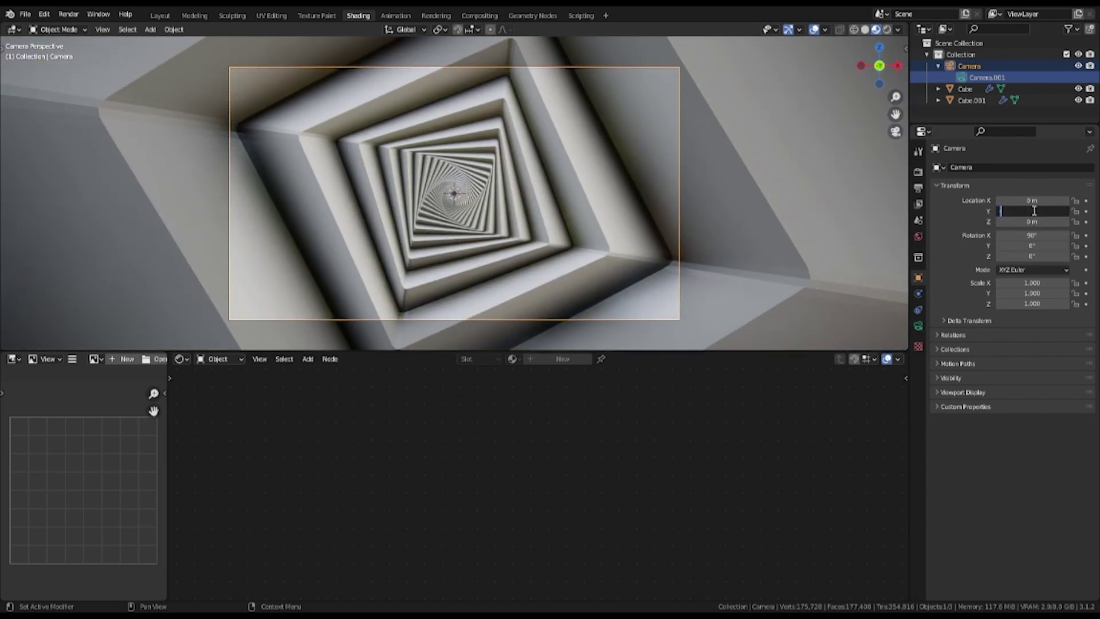
type("2.84")
key("Return")
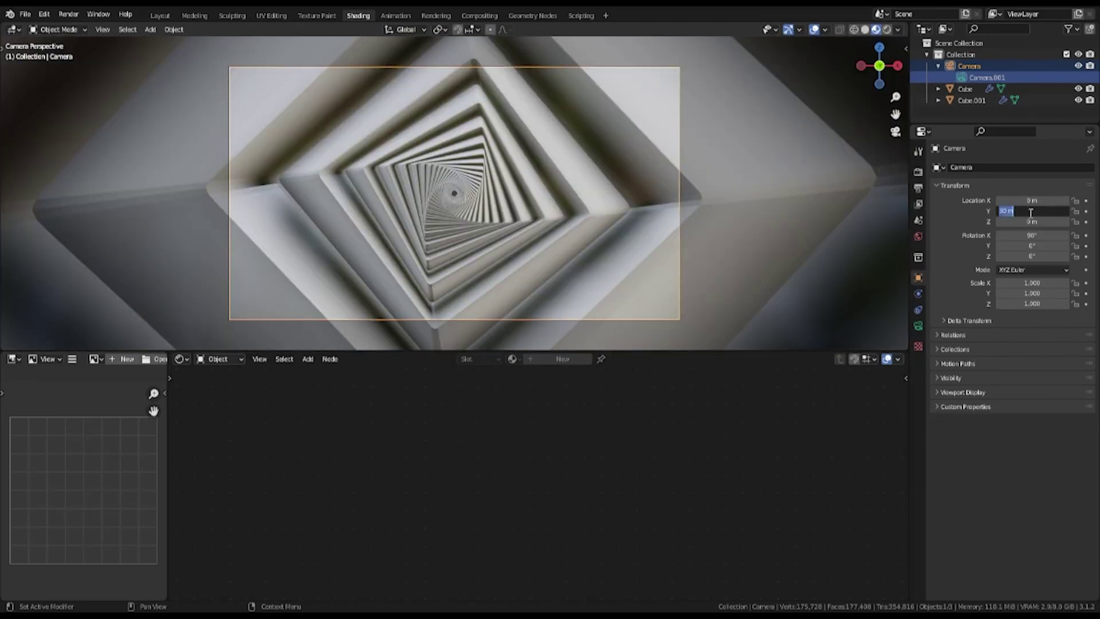
type("10")
key("Return")
mouse_move(1030, 212)
left_mouse_down()
mouse_move(1060, 211)
mouse_move(1035, 212)
left_mouse_up()
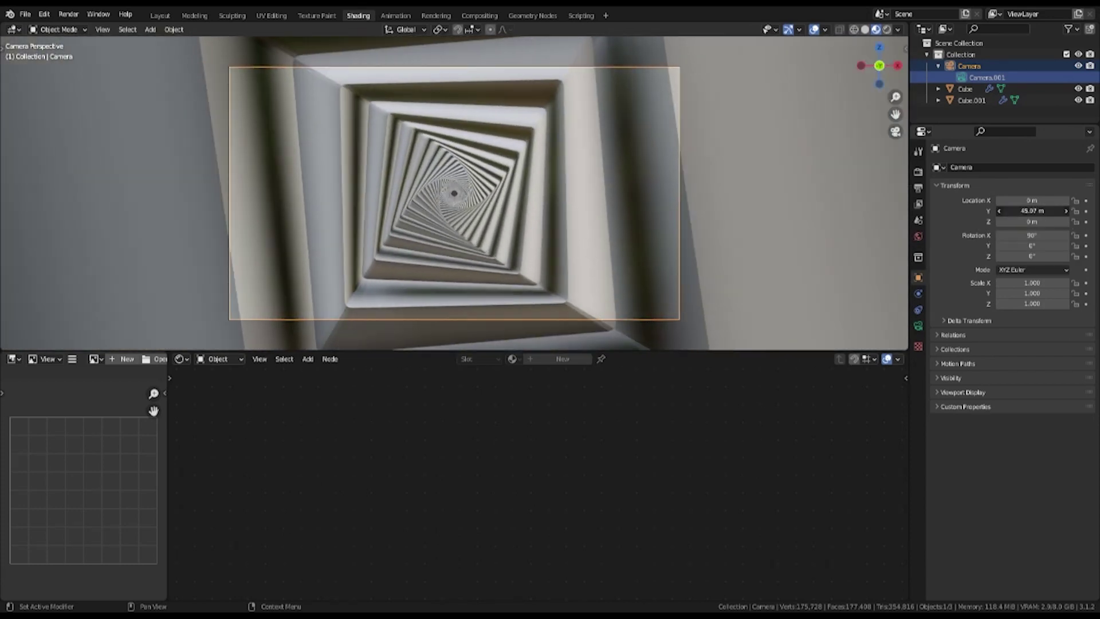
left_click(1034, 212)
type("0")
key("Return")
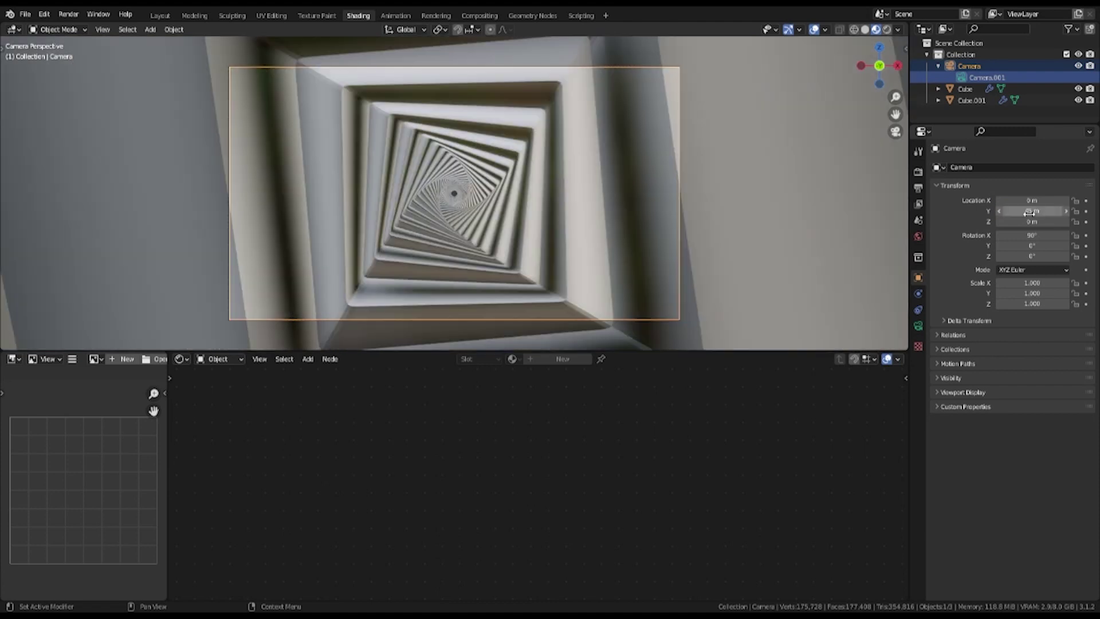
left_click_drag(1029, 212, 1034, 216)
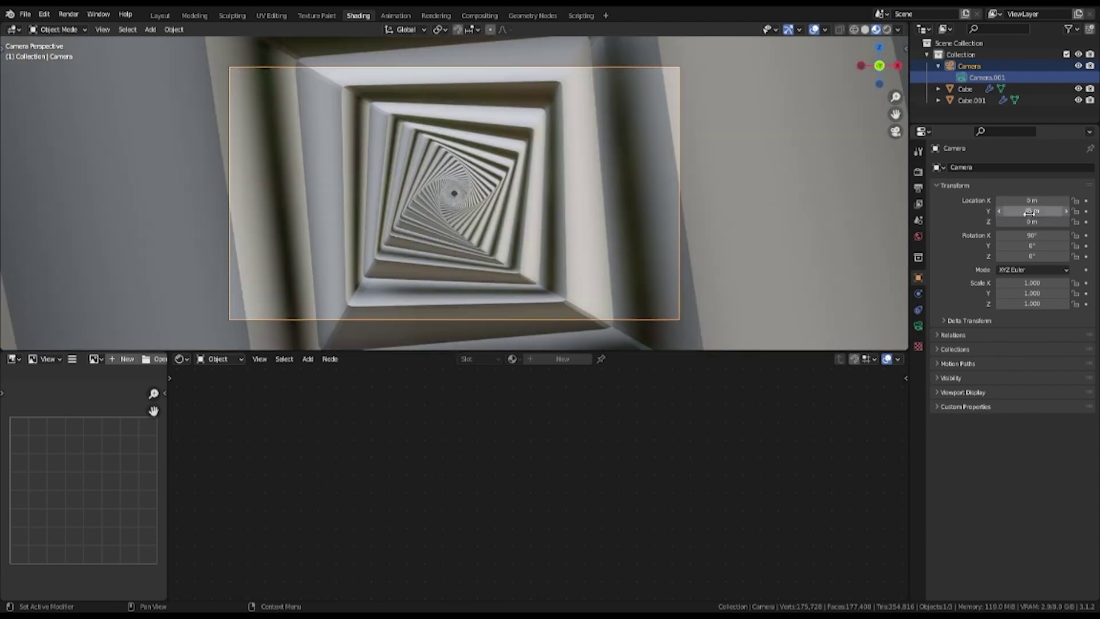